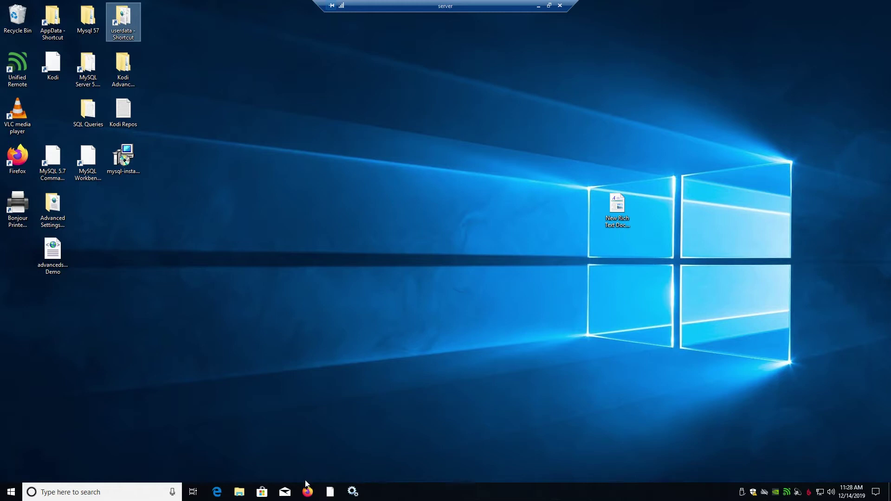
Step: In File Explorer, browse to Raid5 (V:) > Install Programs > Mysql GUI's
{"action": "left_click", "coordinate": [239, 492]}
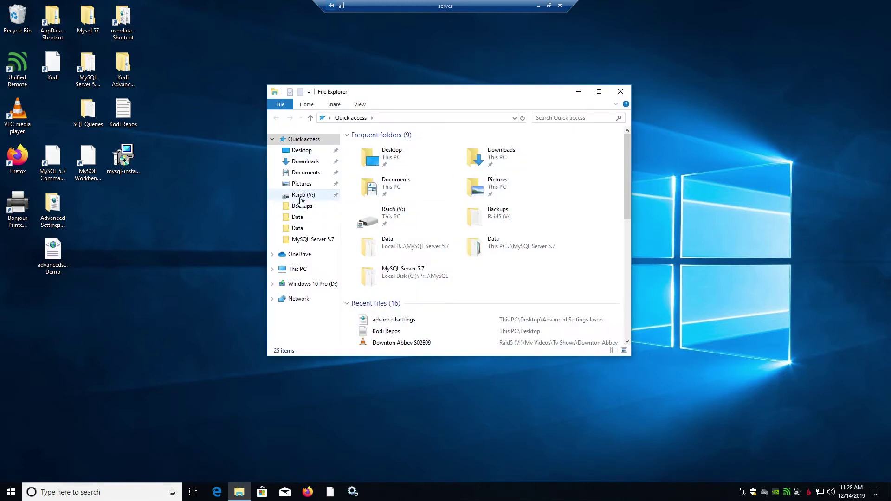
{"action": "left_click", "coordinate": [300, 196]}
{"action": "double_click", "coordinate": [384, 238]}
{"action": "left_click", "coordinate": [384, 235]}
{"action": "scroll", "coordinate": [384, 237], "scroll_direction": "down", "scroll_amount": 17}
{"action": "left_click", "coordinate": [382, 221]}
{"action": "double_click", "coordinate": [382, 222]}
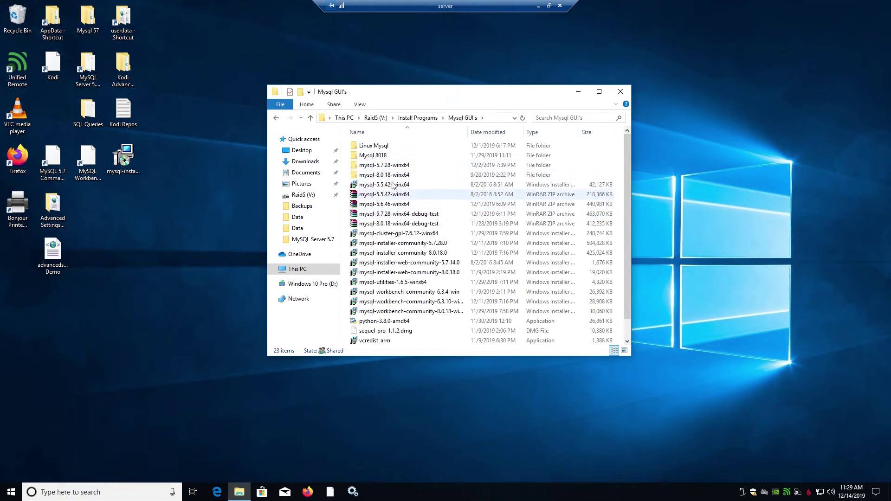
Step: Look over the mysql-5.5.42, mysql-8.0.18 debug-test and mysql-cluster installers, then leave the remote session
{"action": "left_click", "coordinate": [386, 185]}
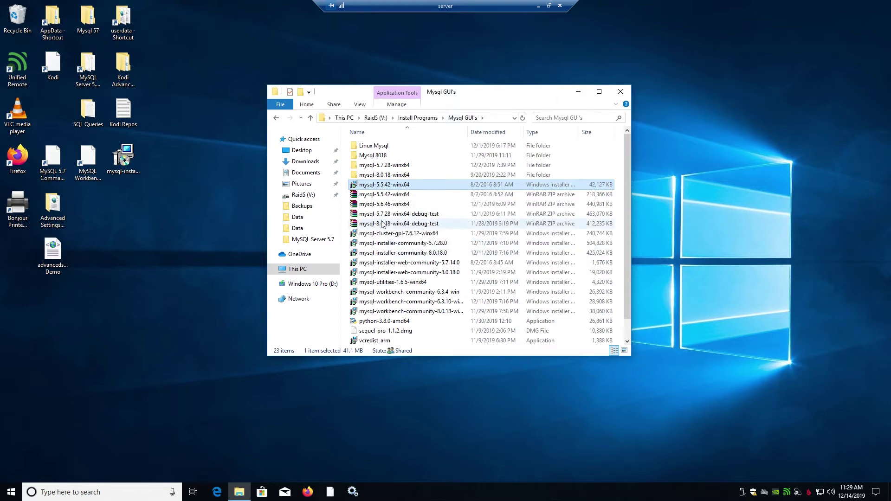
{"action": "left_click", "coordinate": [382, 224]}
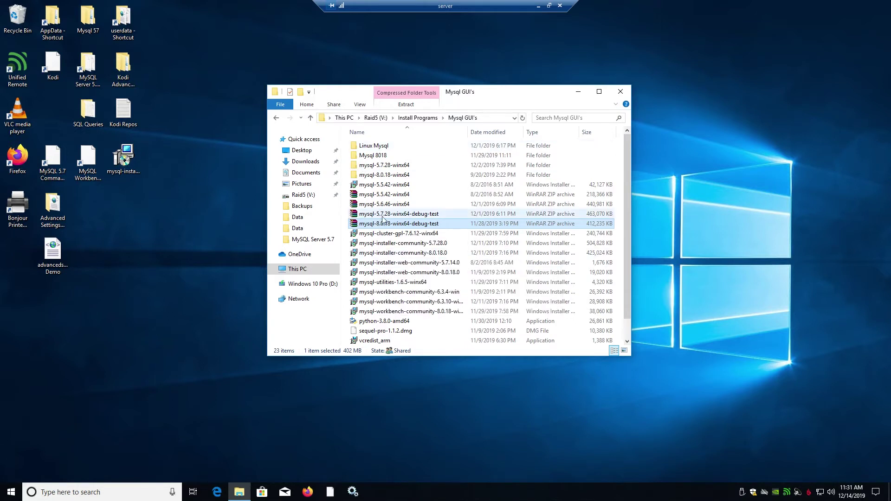
{"action": "left_click", "coordinate": [387, 233]}
{"action": "left_click", "coordinate": [389, 227]}
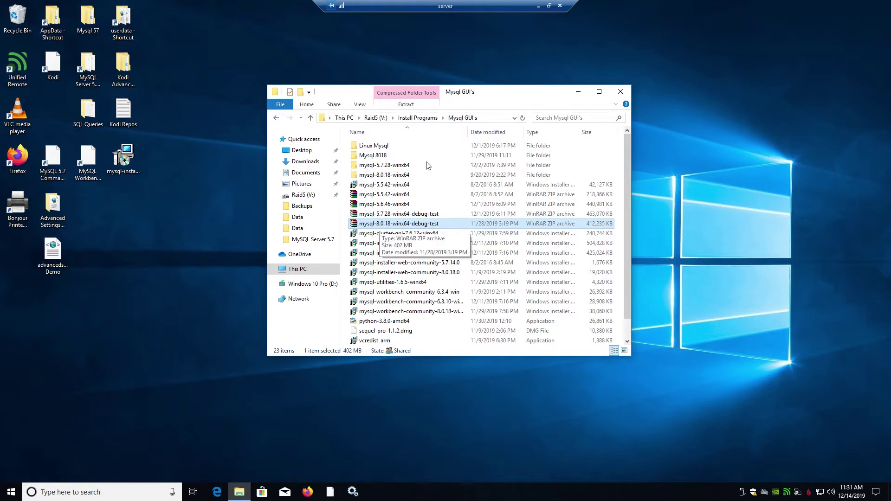
{"action": "left_click", "coordinate": [538, 5]}
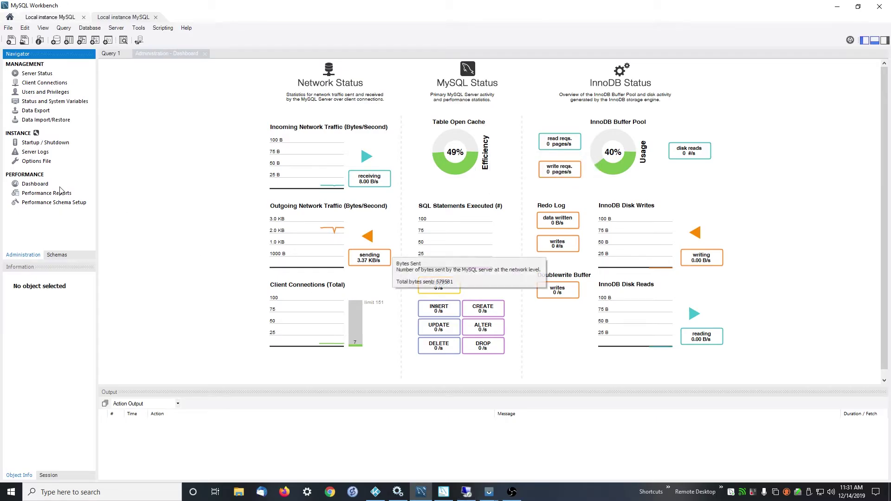
Step: Review the Options File InnoDB settings (buffer pool size 8M), then minimize Workbench
{"action": "left_click", "coordinate": [34, 162]}
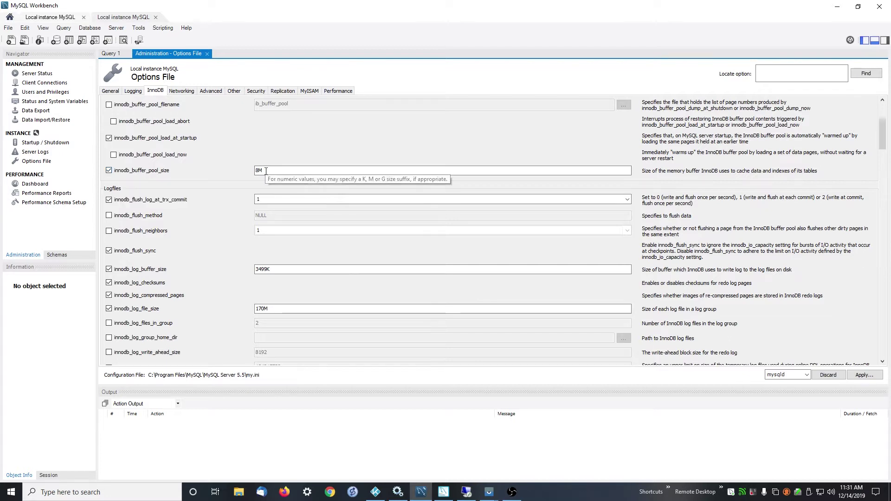
{"action": "left_click", "coordinate": [835, 6]}
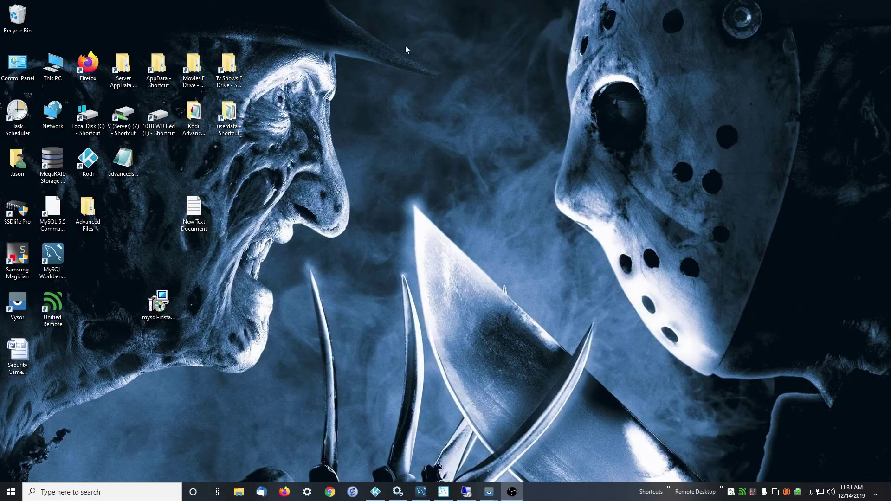
Step: Skip the unavailable pinned folder, browse to C:\ProgramData\MySQL\MySQL Server 5.7 and open my.ini
{"action": "left_click", "coordinate": [240, 491]}
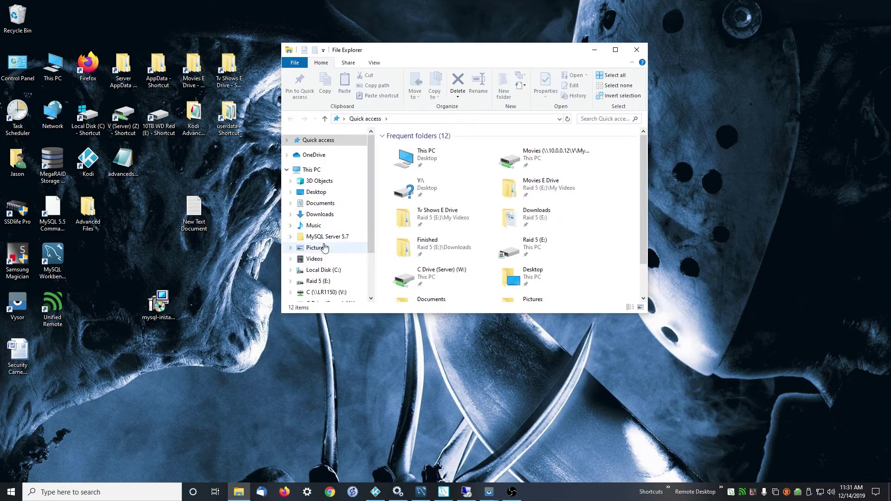
{"action": "left_click", "coordinate": [327, 237]}
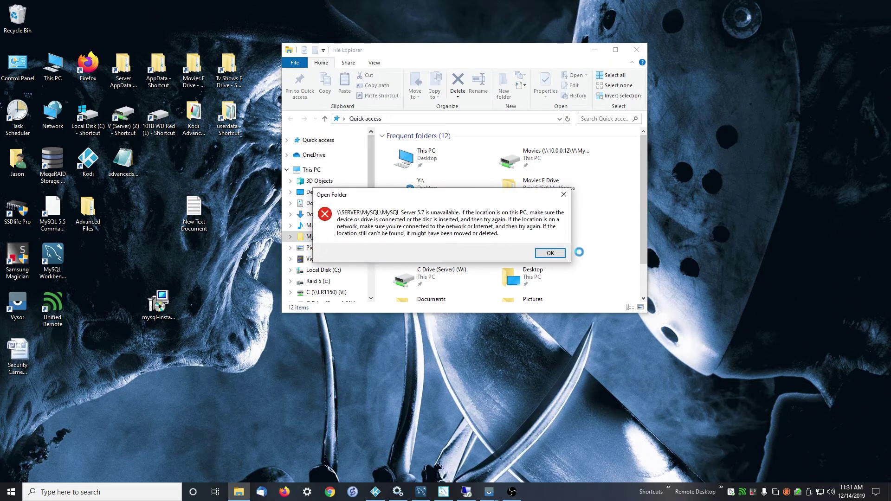
{"action": "left_click", "coordinate": [550, 253]}
{"action": "left_click", "coordinate": [323, 269]}
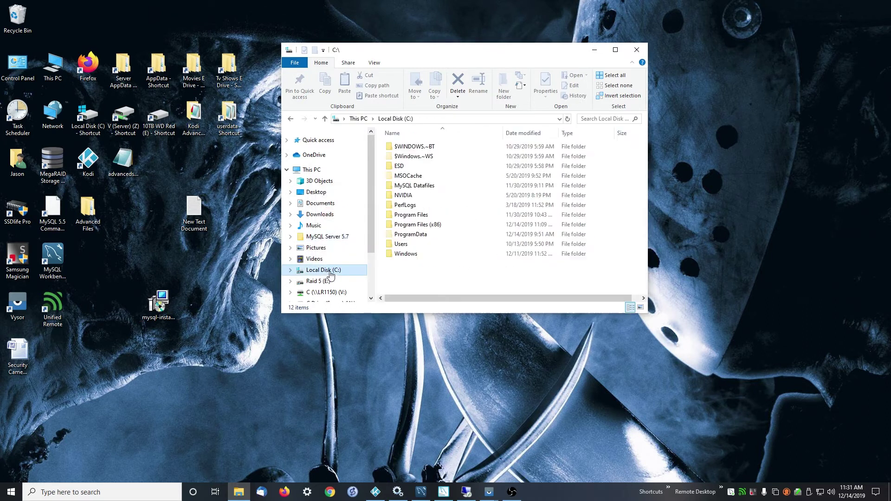
{"action": "double_click", "coordinate": [414, 235]}
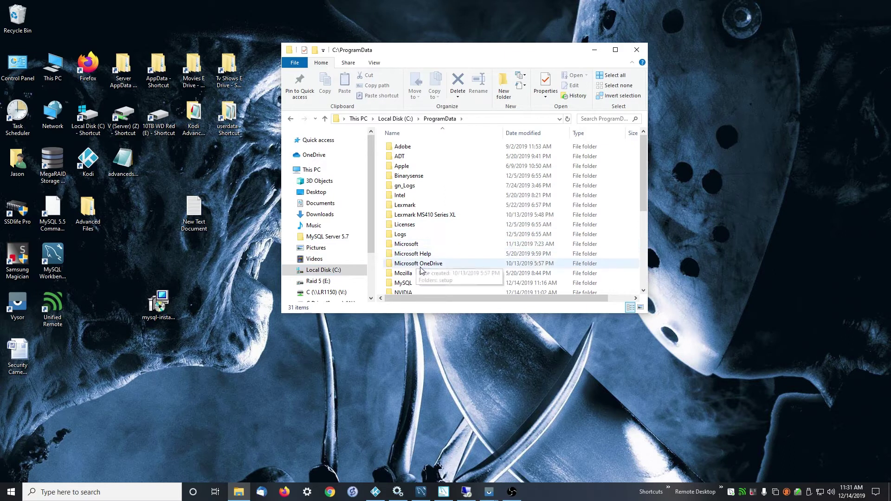
{"action": "double_click", "coordinate": [414, 281]}
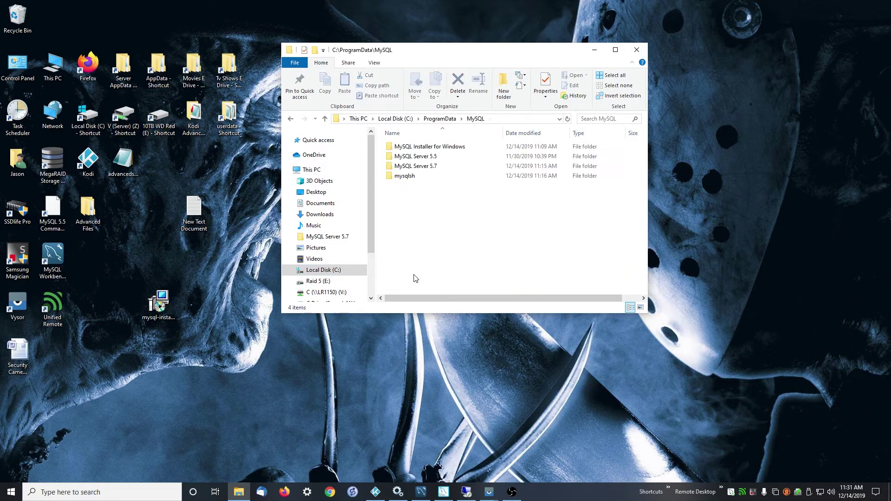
{"action": "double_click", "coordinate": [419, 170]}
{"action": "left_click", "coordinate": [402, 179]}
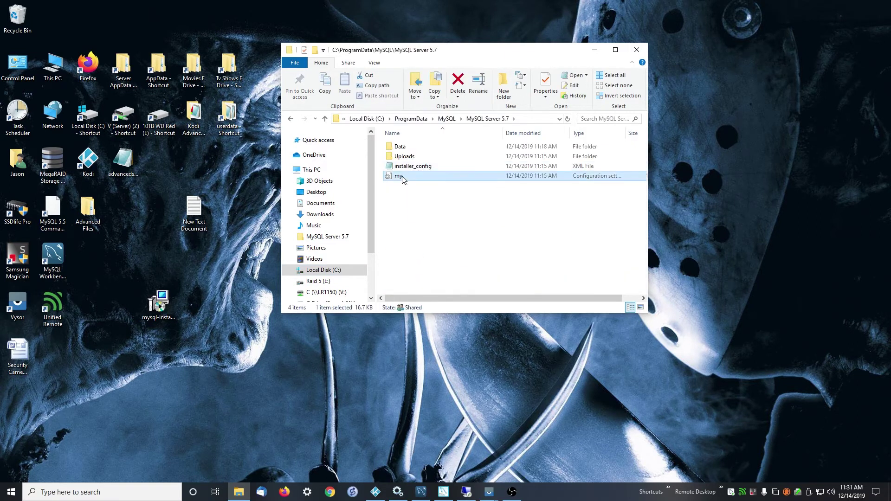
{"action": "double_click", "coordinate": [402, 177]}
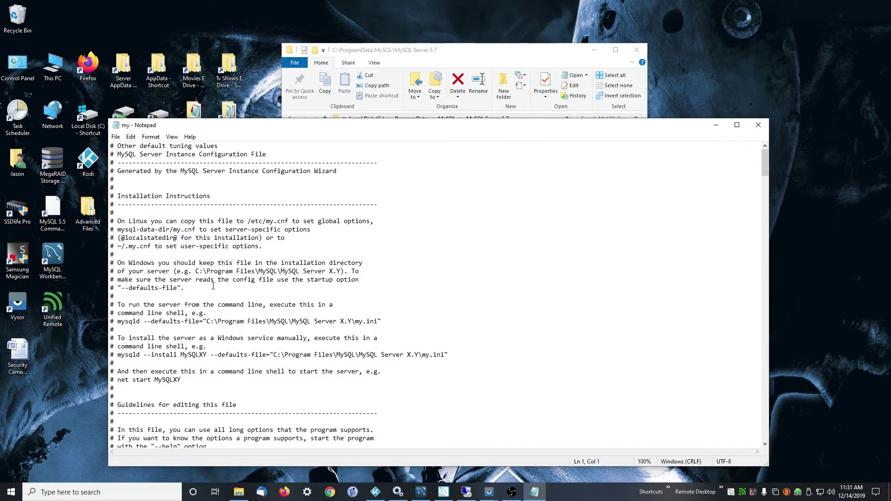
Step: Scroll through my.ini to find the innodb_buffer_pool_size=8M line
{"action": "scroll", "coordinate": [215, 279], "scroll_direction": "down", "scroll_amount": 20}
{"action": "scroll", "coordinate": [209, 274], "scroll_direction": "down", "scroll_amount": 20}
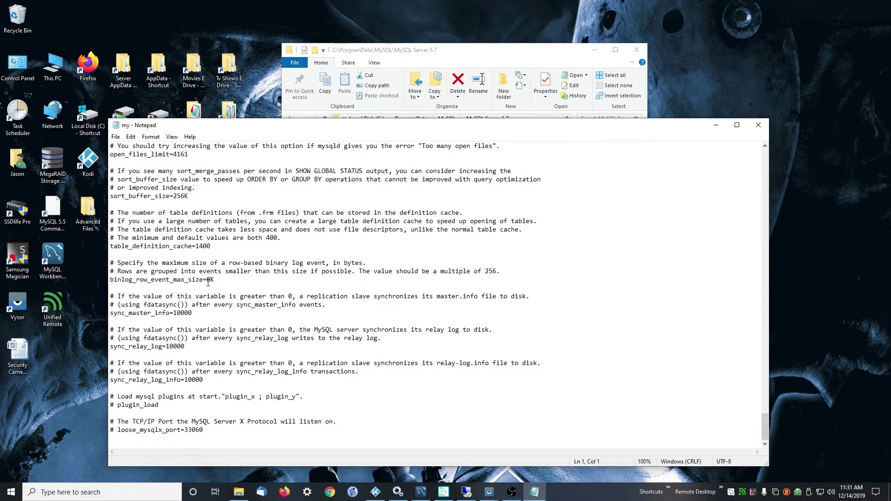
{"action": "scroll", "coordinate": [210, 281], "scroll_direction": "up", "scroll_amount": 3}
{"action": "scroll", "coordinate": [168, 288], "scroll_direction": "up", "scroll_amount": 7}
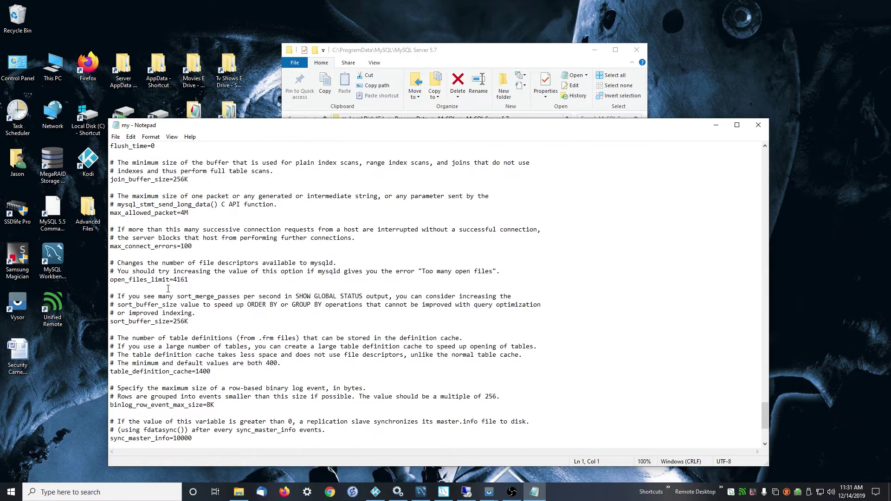
{"action": "scroll", "coordinate": [167, 297], "scroll_direction": "up", "scroll_amount": 4}
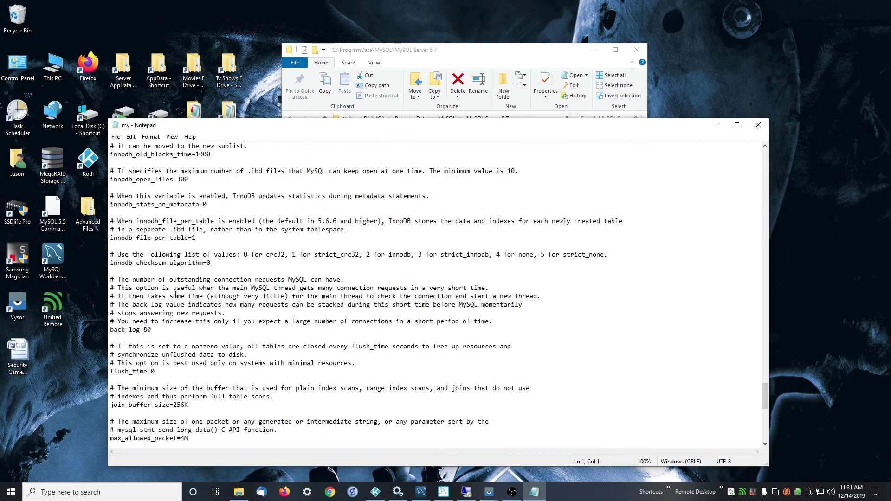
{"action": "scroll", "coordinate": [184, 273], "scroll_direction": "up", "scroll_amount": 2}
{"action": "scroll", "coordinate": [185, 275], "scroll_direction": "up", "scroll_amount": 10}
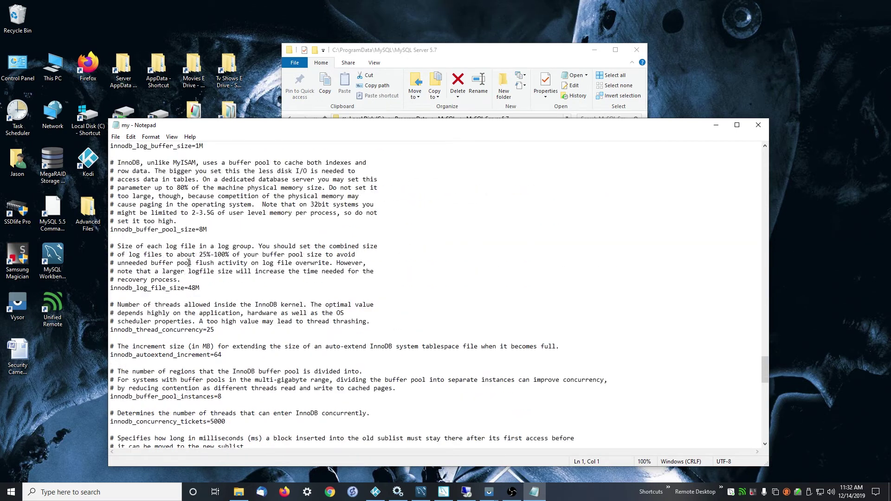
Step: Try changing the buffer pool size to 256, then close Notepad without saving
{"action": "left_click", "coordinate": [204, 229]}
{"action": "key", "text": "BackSpace"}
{"action": "type", "text": "256"}
{"action": "key", "text": "BackSpace"}
{"action": "key", "text": "BackSpace"}
{"action": "key", "text": "BackSpace"}
{"action": "left_click", "coordinate": [758, 125]}
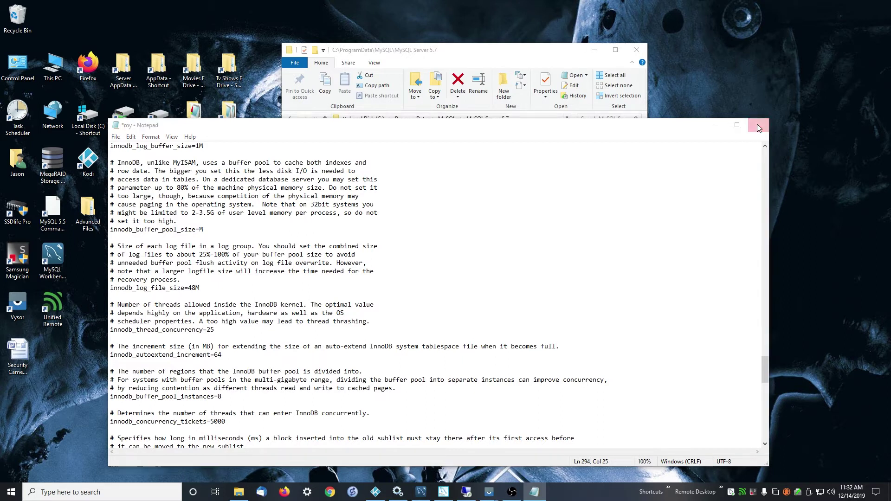
{"action": "left_click", "coordinate": [466, 260]}
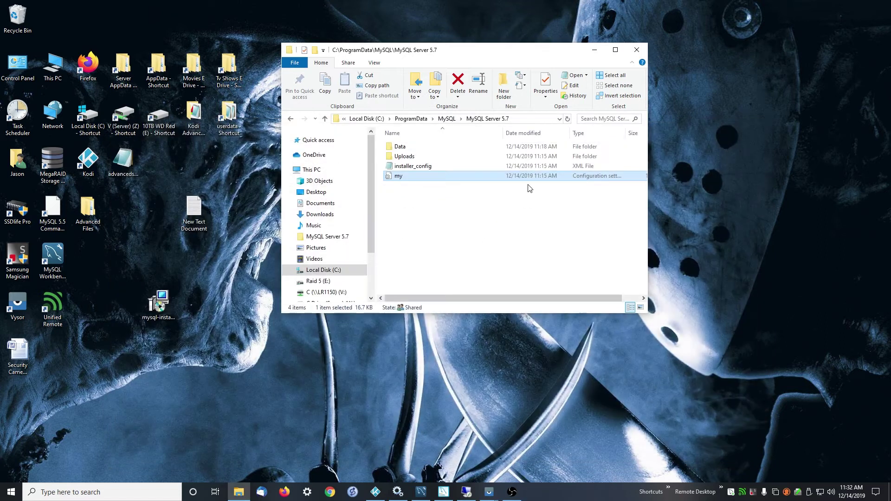
Step: From C:\ProgramData\MySQL, make a desktop shortcut to MySQL Server 5.7, then close Explorer
{"action": "key", "text": "BackSpace"}
{"action": "left_click_drag", "start_coordinate": [416, 166], "coordinate": [165, 175]}
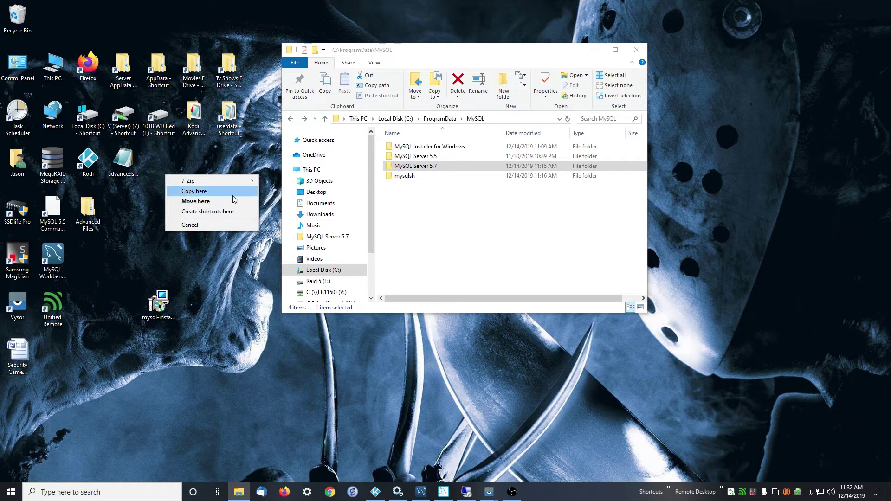
{"action": "left_click", "coordinate": [195, 192]}
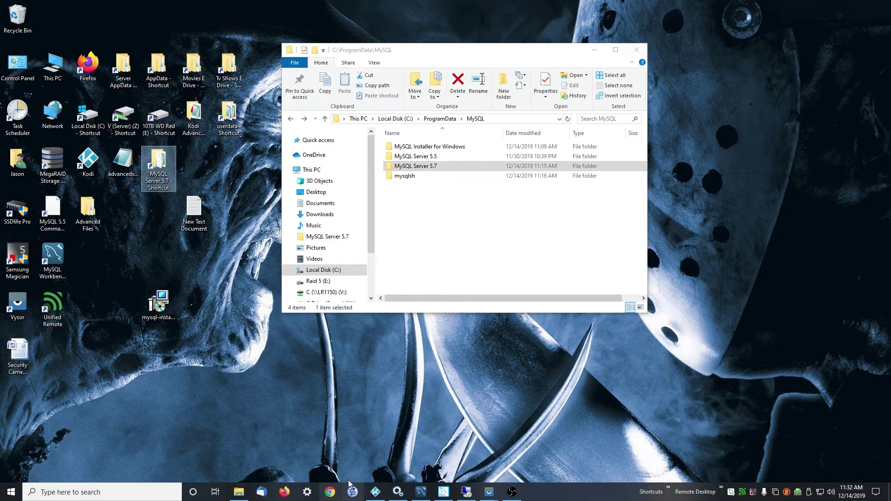
{"action": "left_click", "coordinate": [636, 50]}
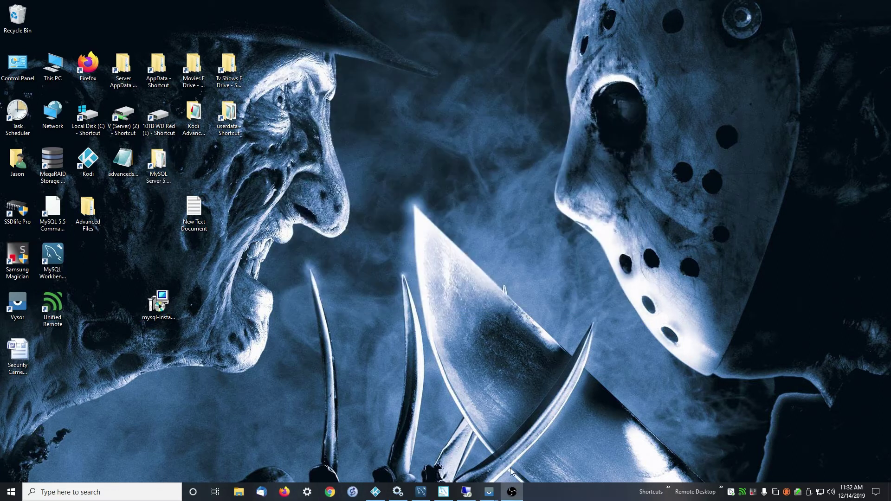
Step: On the remote server, inspect the MySQL 5.7.28 installer, then minimize the remote session
{"action": "left_click", "coordinate": [467, 493]}
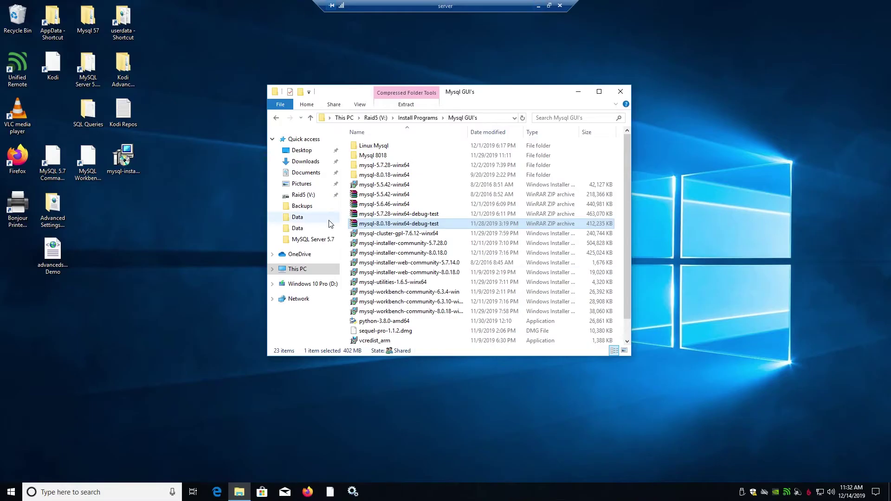
{"action": "left_click", "coordinate": [124, 161]}
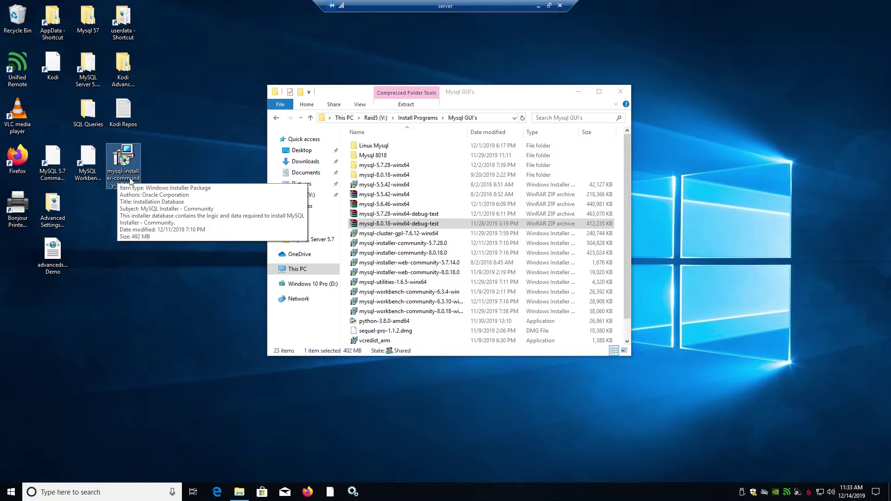
{"action": "left_click", "coordinate": [187, 161]}
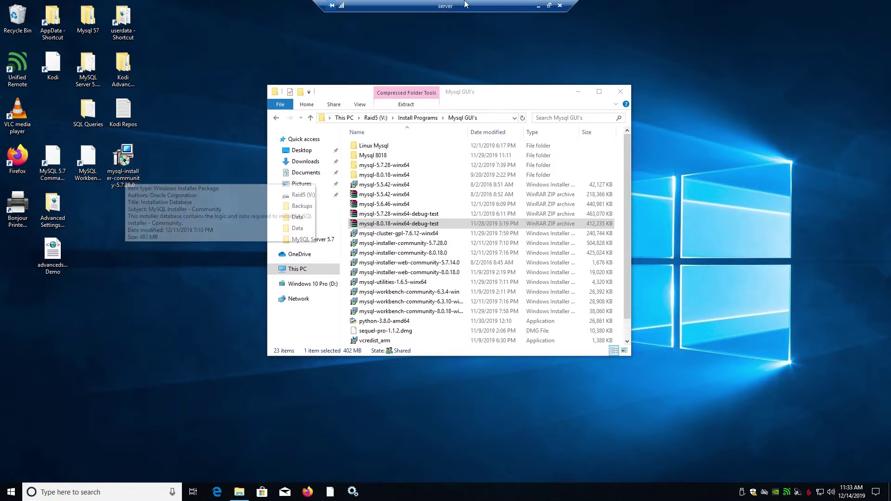
{"action": "left_click", "coordinate": [538, 6]}
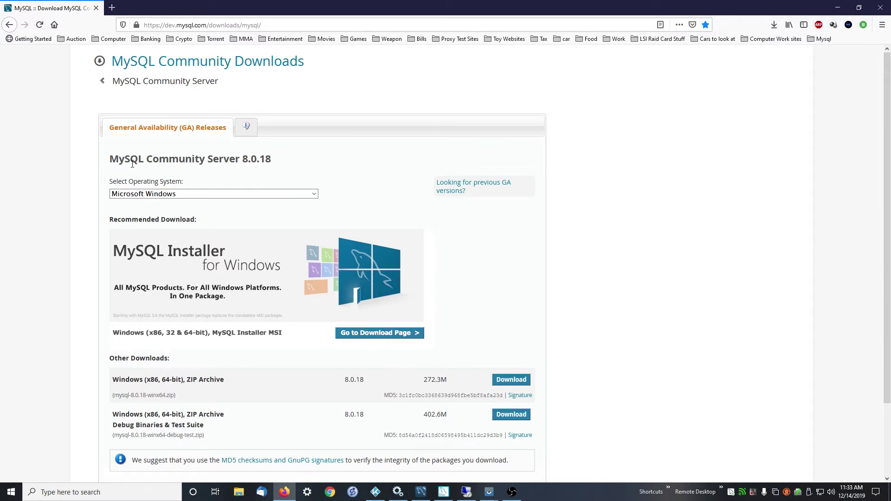
Step: Switch the downloads page to previous GA releases with version 5.7.28
{"action": "left_click_drag", "start_coordinate": [278, 159], "coordinate": [245, 173]}
{"action": "left_click", "coordinate": [281, 156]}
{"action": "left_click", "coordinate": [451, 185]}
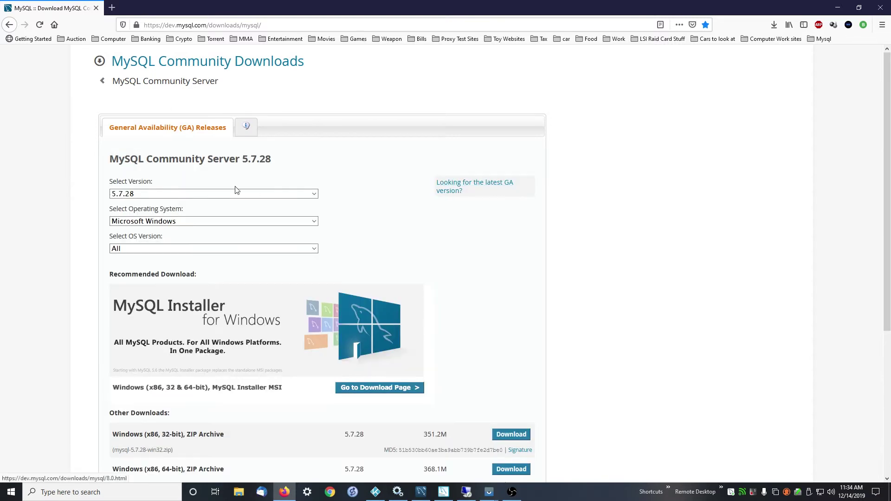
{"action": "left_click", "coordinate": [129, 197]}
{"action": "left_click", "coordinate": [122, 202]}
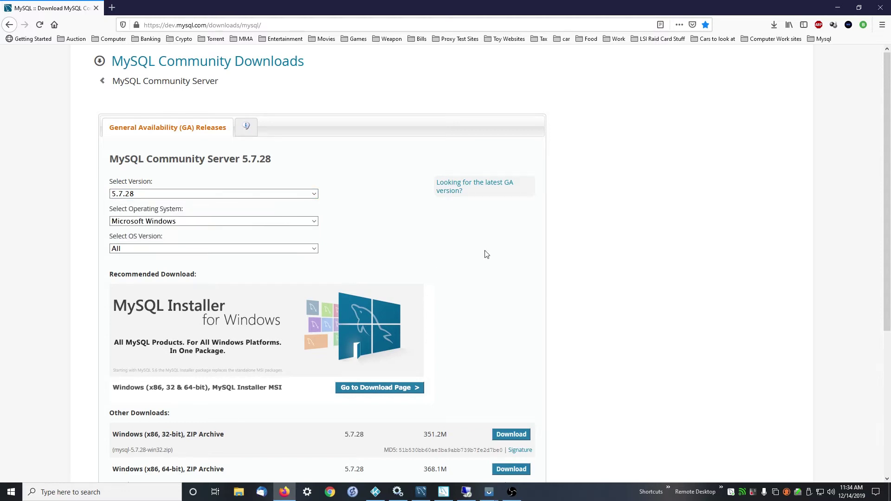
{"action": "scroll", "coordinate": [487, 274], "scroll_direction": "down", "scroll_amount": 5}
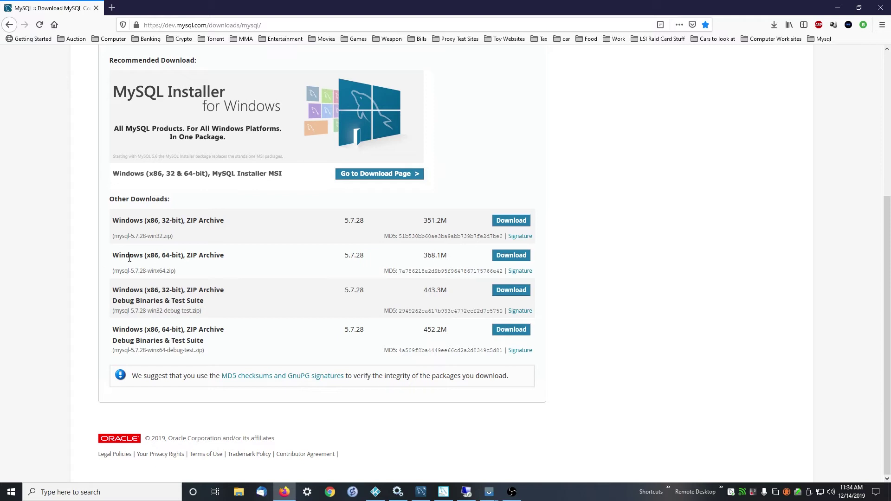
Step: Start saving the Windows 64-bit ZIP, dismiss the prompt and minimize Firefox
{"action": "left_click", "coordinate": [503, 256]}
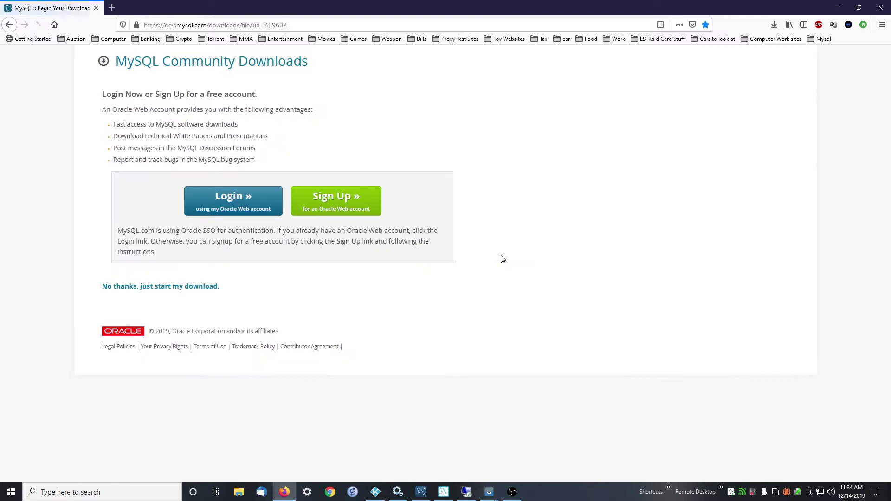
{"action": "left_click", "coordinate": [159, 286]}
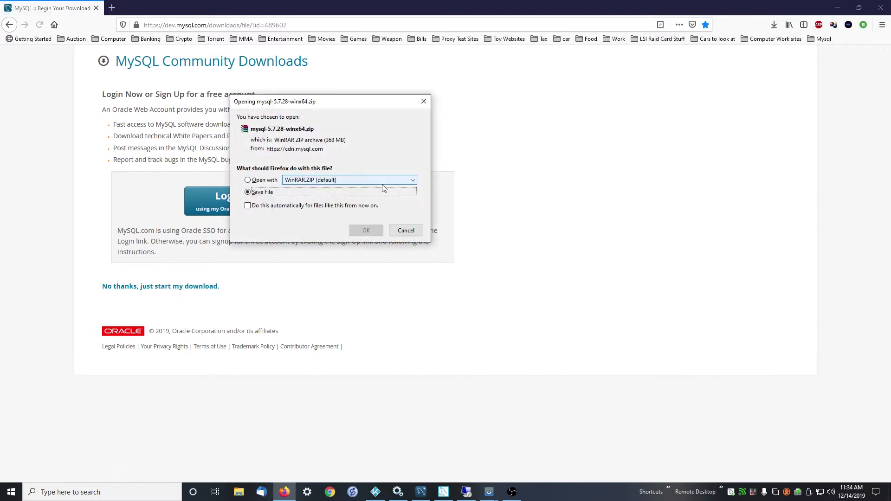
{"action": "left_click", "coordinate": [251, 191]}
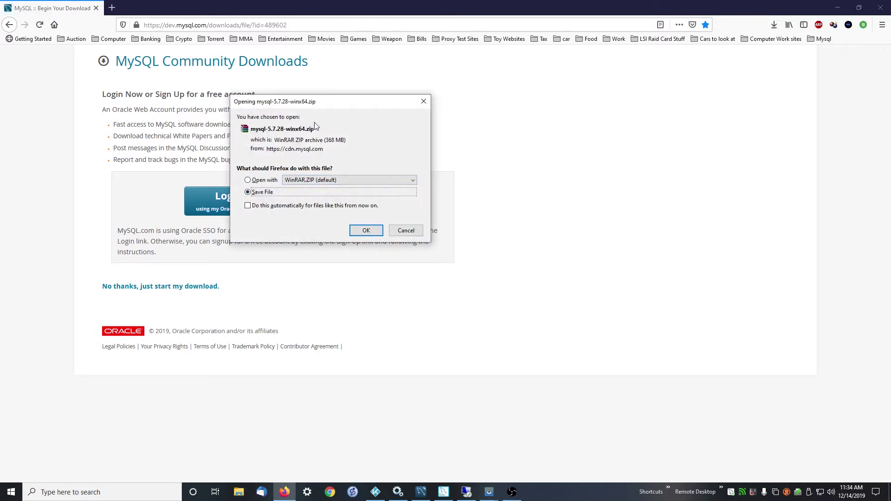
{"action": "left_click", "coordinate": [423, 101]}
{"action": "left_click", "coordinate": [838, 8]}
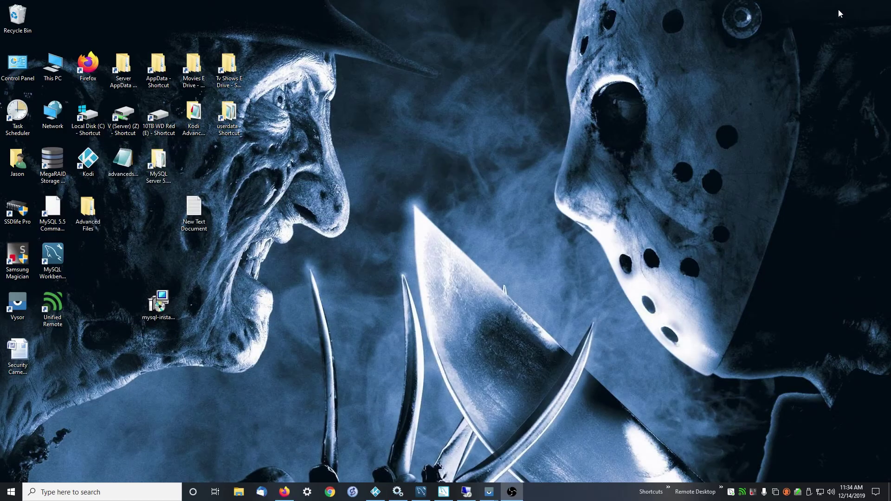
Step: Move the MySQL installer icon beside New Text Document and run services.msc from search
{"action": "left_click", "coordinate": [161, 328]}
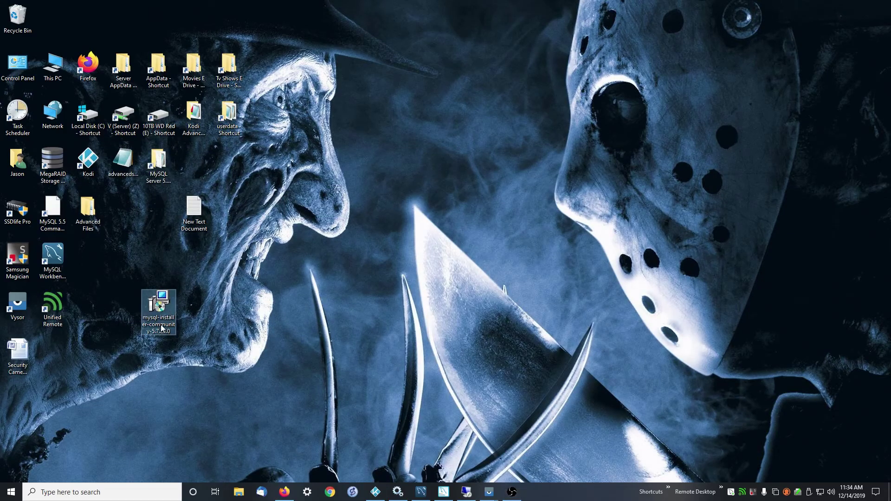
{"action": "left_click_drag", "start_coordinate": [169, 308], "coordinate": [239, 217]}
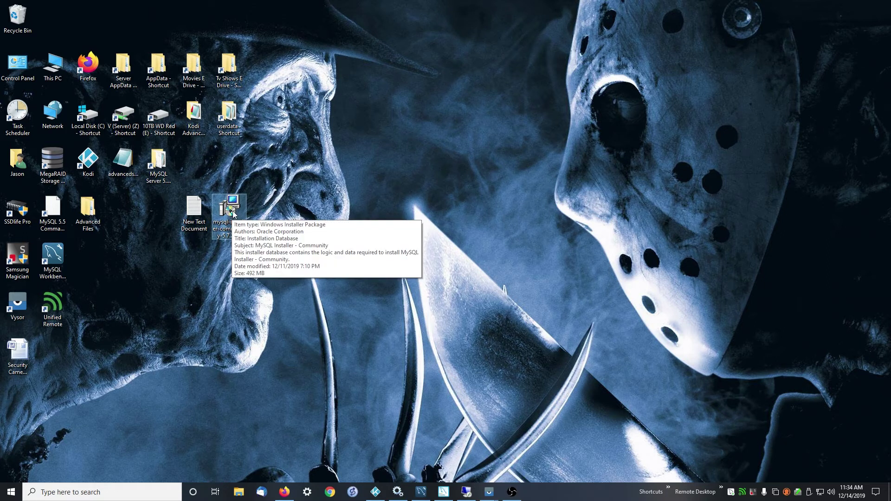
{"action": "left_click", "coordinate": [136, 492]}
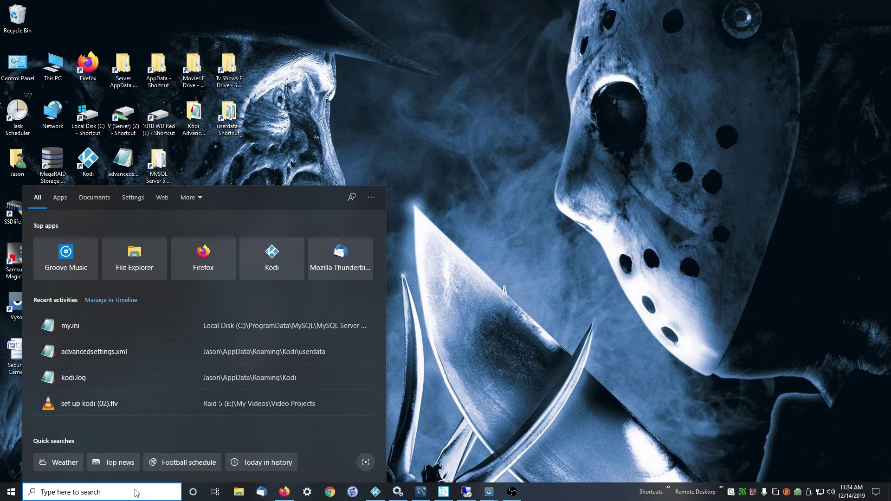
{"action": "type", "text": "services.msc"}
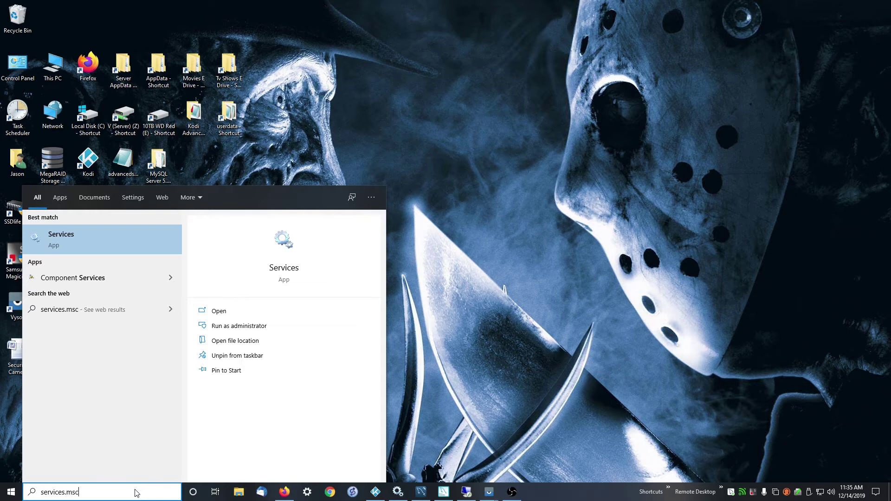
{"action": "key", "text": "Return"}
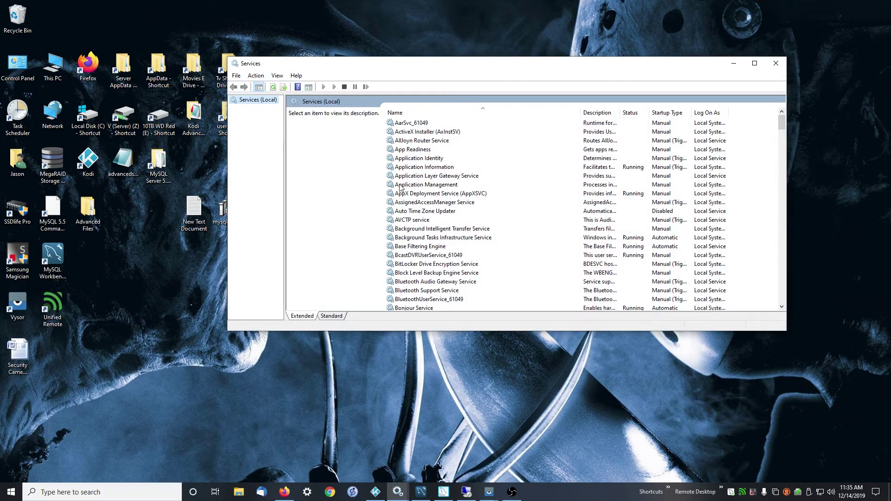
Step: Confirm MySQL57 is Running with Automatic startup, then close the Services window
{"action": "mouse_move", "coordinate": [392, 499]}
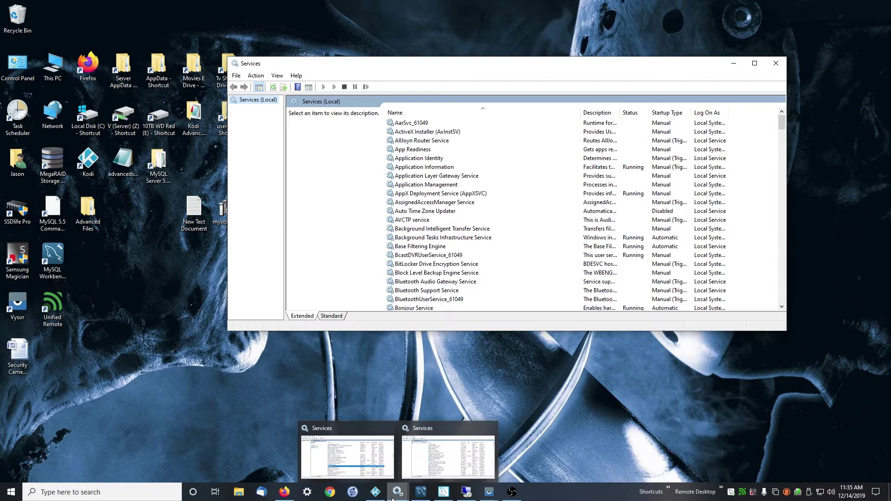
{"action": "right_click", "coordinate": [392, 499]}
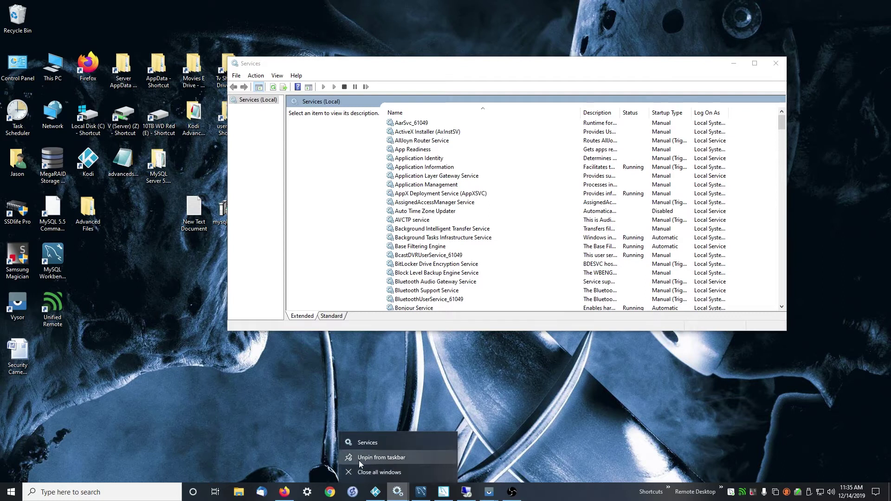
{"action": "left_click", "coordinate": [458, 461]}
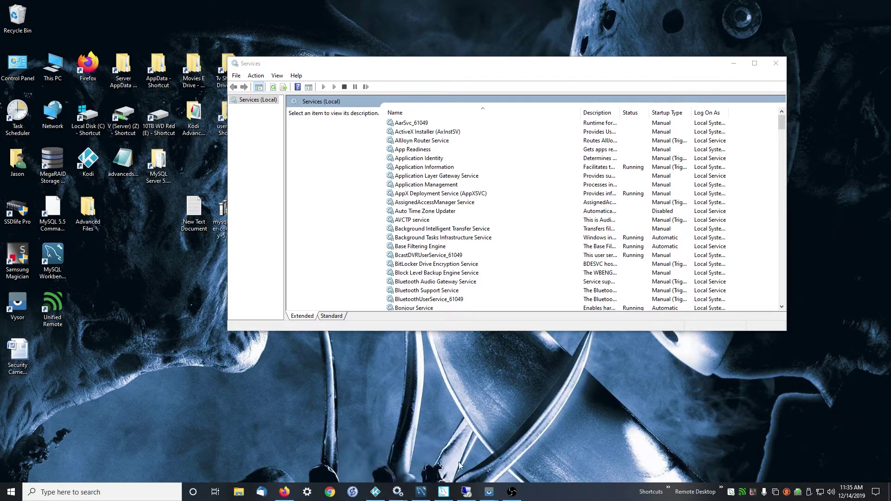
{"action": "left_click", "coordinate": [781, 62]}
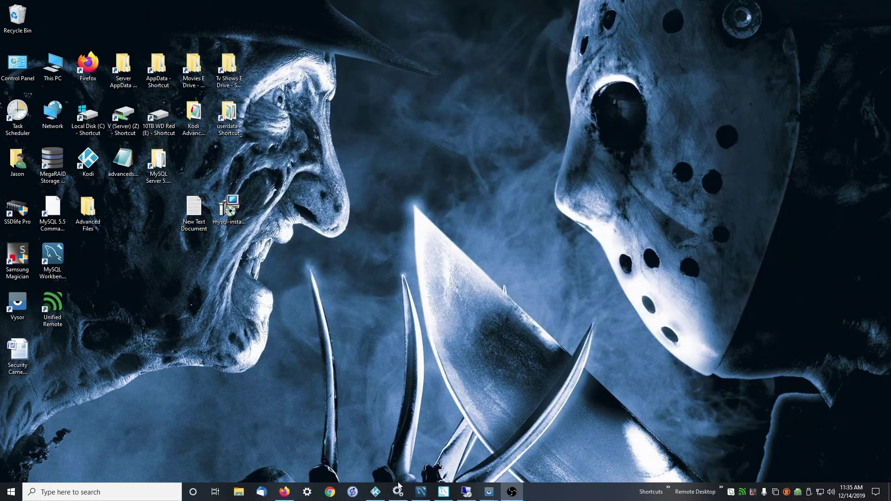
{"action": "left_click", "coordinate": [398, 491]}
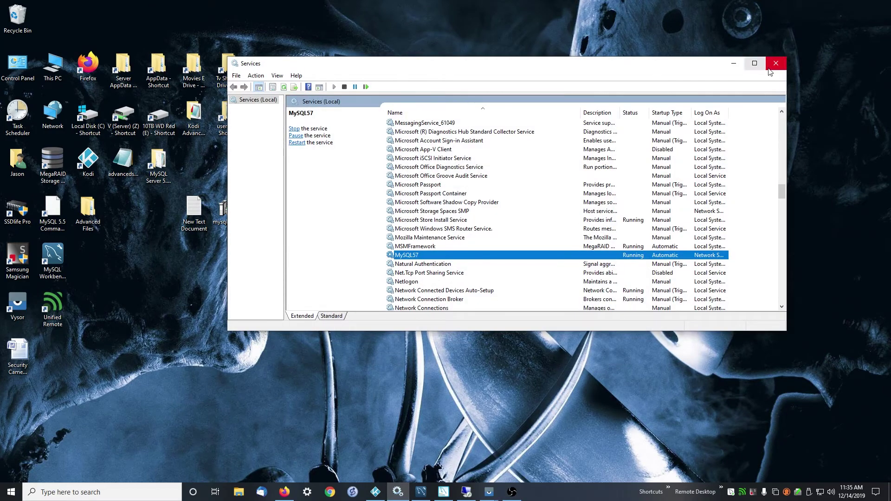
{"action": "left_click", "coordinate": [776, 63]}
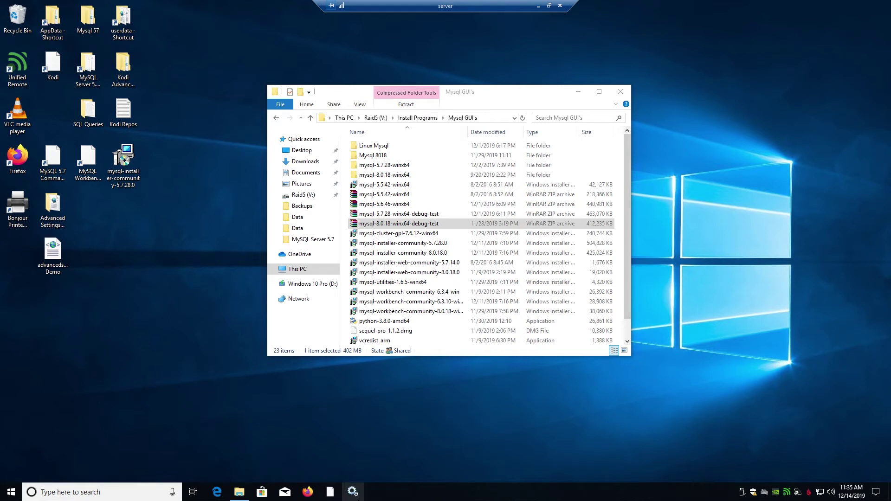
Step: Open Services on the remote server, jump to the M entries, then close it
{"action": "left_click", "coordinate": [353, 491]}
{"action": "left_click", "coordinate": [359, 251]}
{"action": "key", "text": "m"}
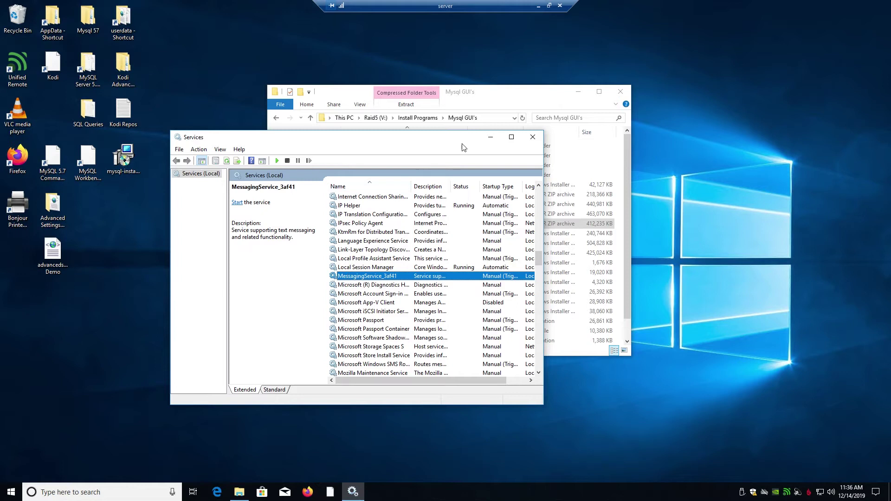
{"action": "left_click", "coordinate": [532, 137]}
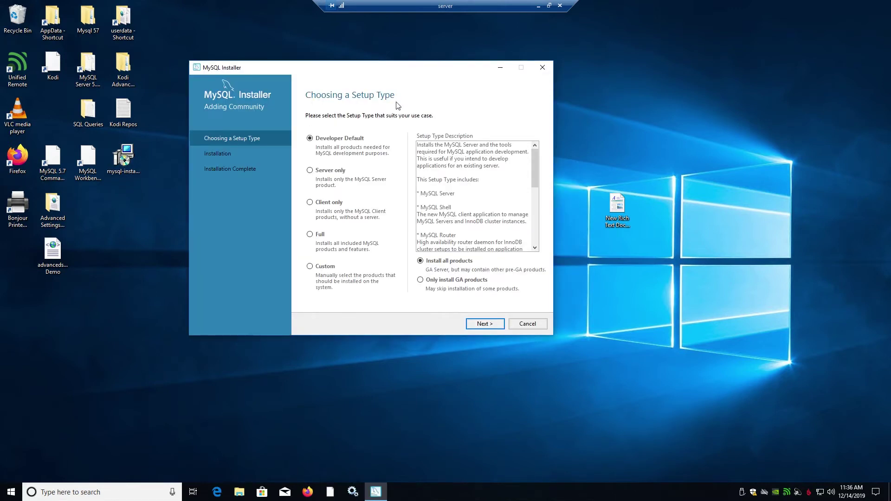
Step: Settle on the Custom setup type instead of Full and continue to product selection
{"action": "left_click", "coordinate": [310, 234]}
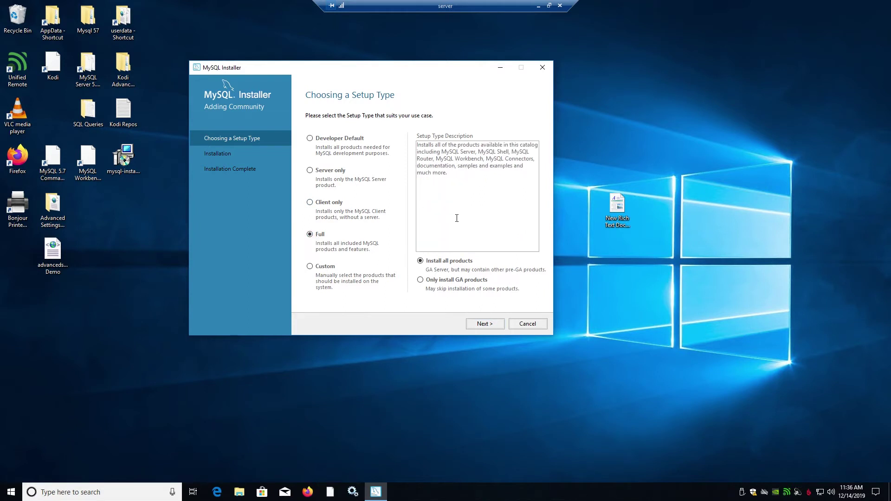
{"action": "left_click", "coordinate": [310, 266]}
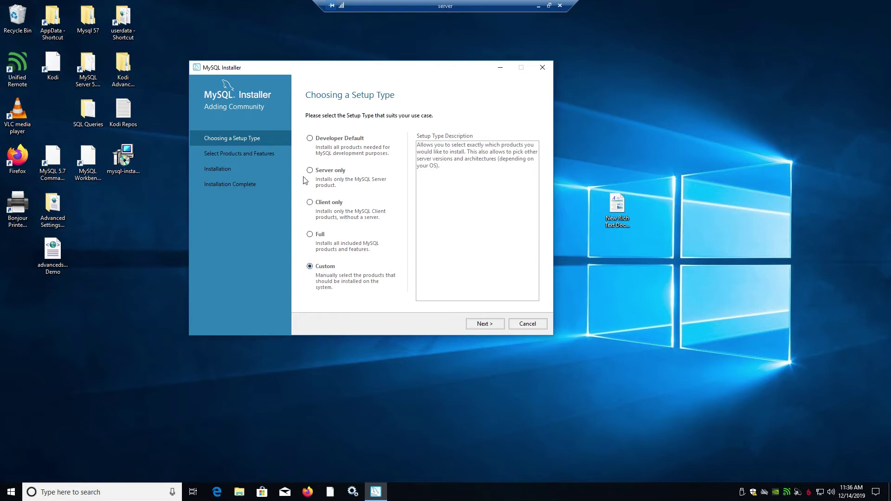
{"action": "left_click", "coordinate": [310, 235]}
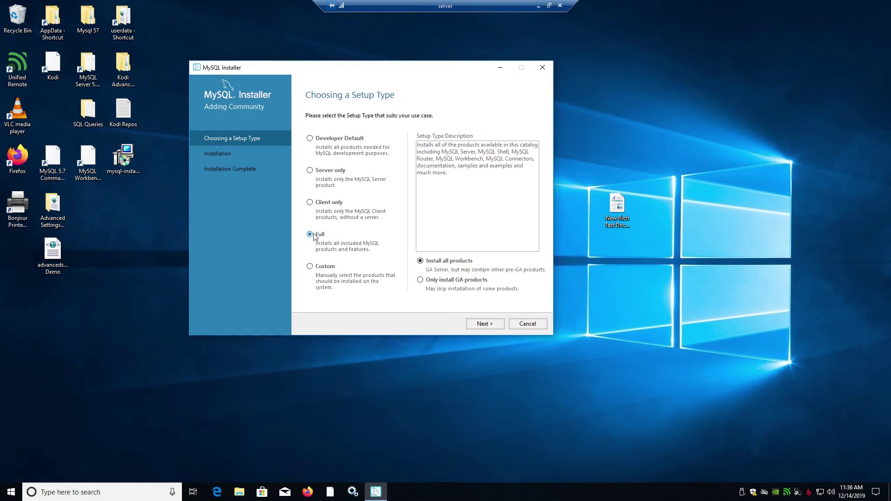
{"action": "left_click", "coordinate": [311, 268]}
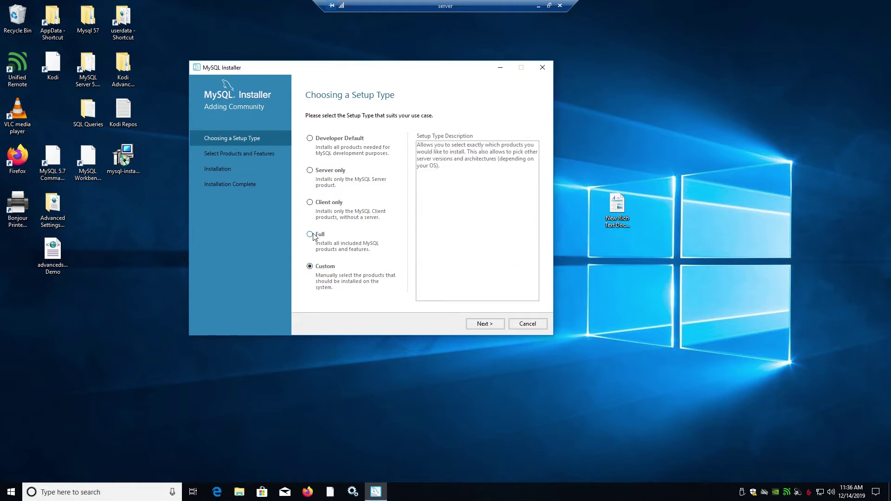
{"action": "left_click", "coordinate": [323, 234]}
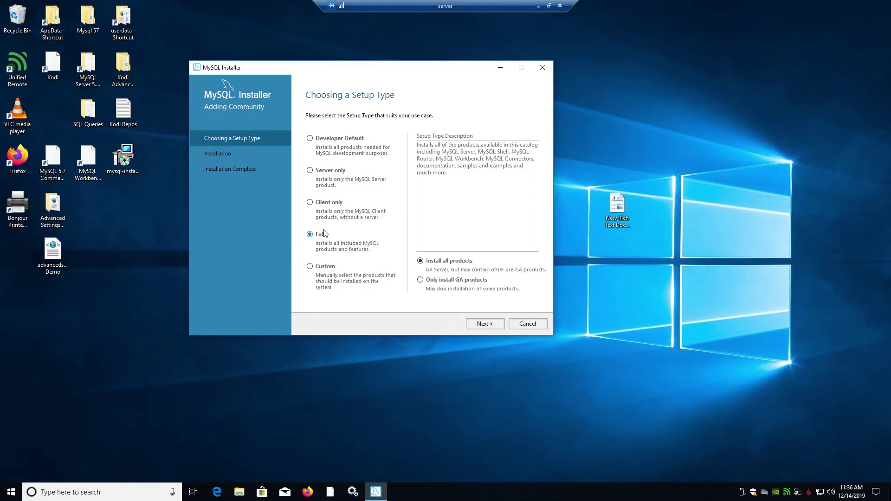
{"action": "left_click", "coordinate": [310, 268]}
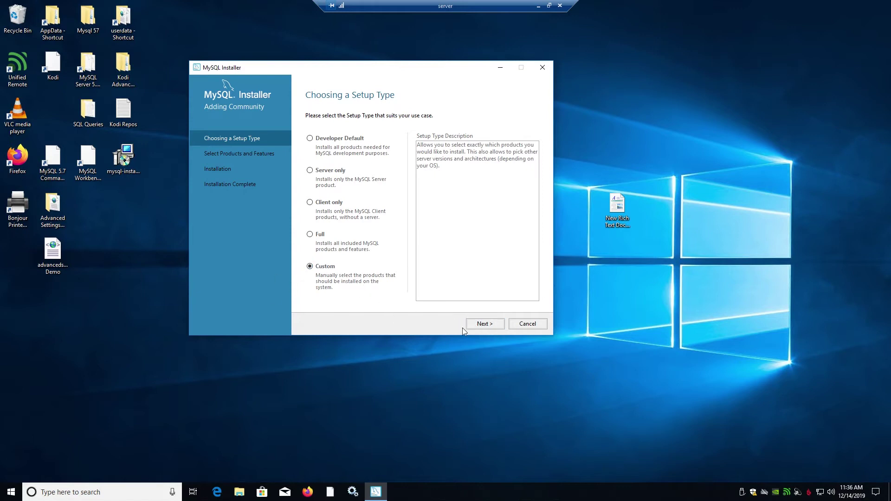
{"action": "left_click", "coordinate": [490, 327]}
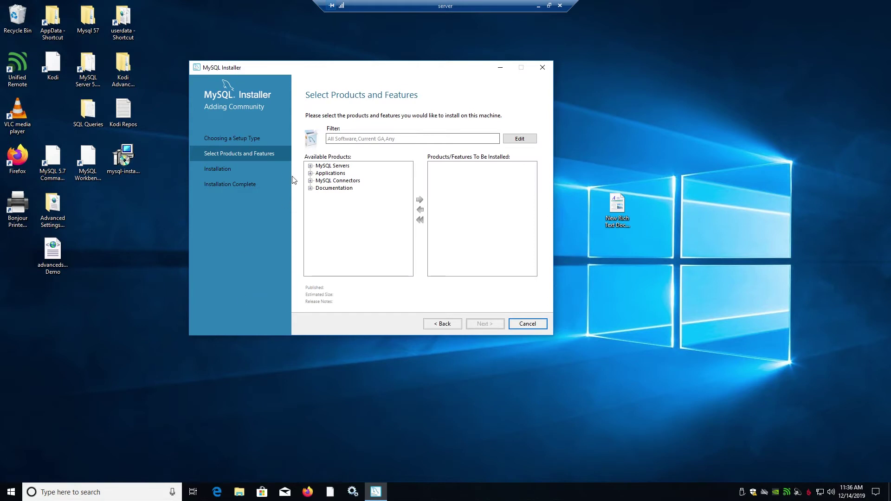
Step: Queue MySQL Server 5.7.28 - X64 from the MySQL Server 5.7 branch and view its features
{"action": "left_click", "coordinate": [310, 166]}
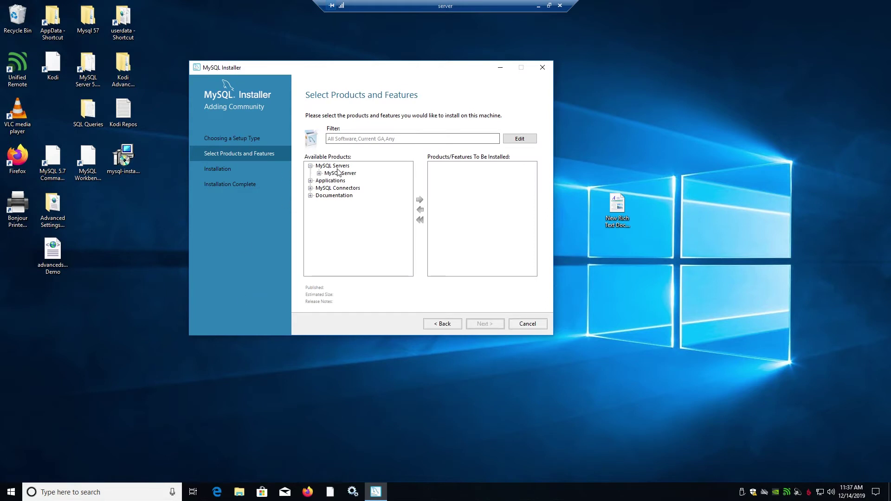
{"action": "left_click", "coordinate": [320, 174]}
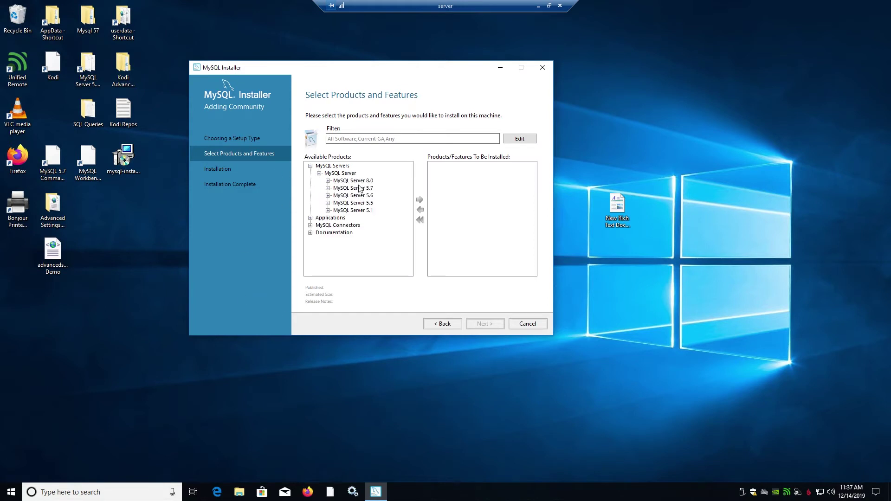
{"action": "left_click", "coordinate": [328, 180]}
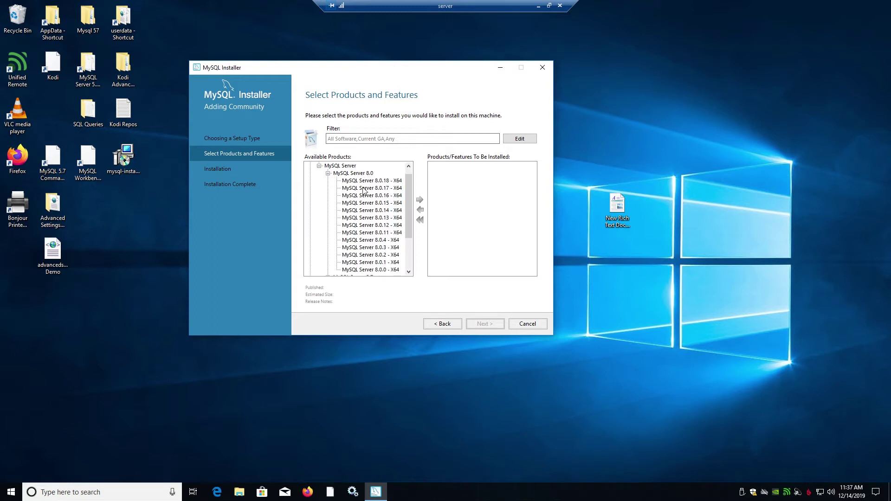
{"action": "left_click", "coordinate": [328, 174]}
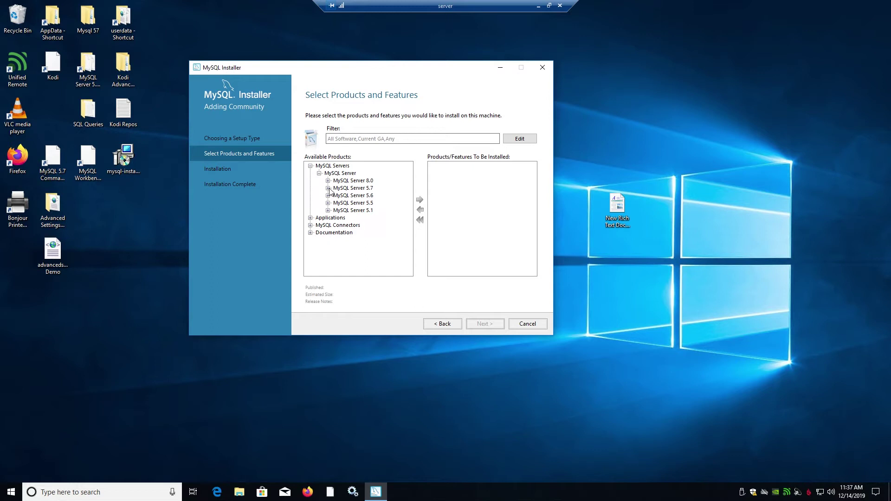
{"action": "left_click", "coordinate": [328, 189]}
{"action": "left_click", "coordinate": [377, 175]}
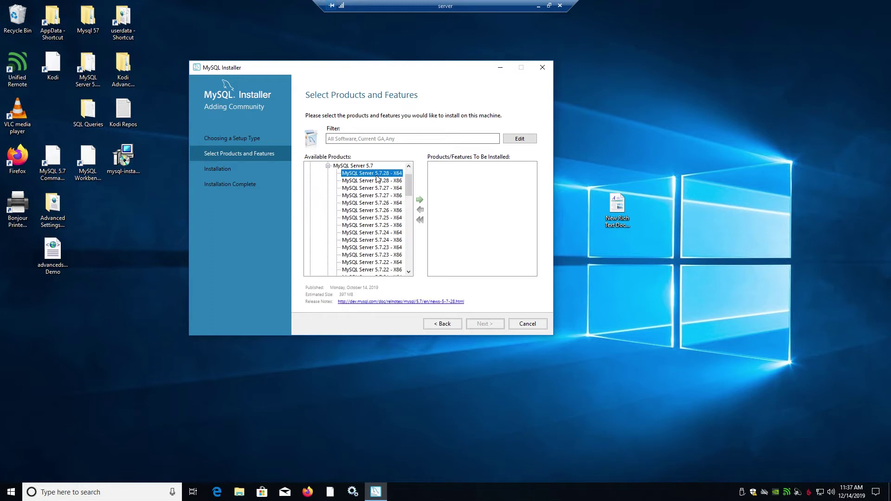
{"action": "left_click", "coordinate": [419, 200]}
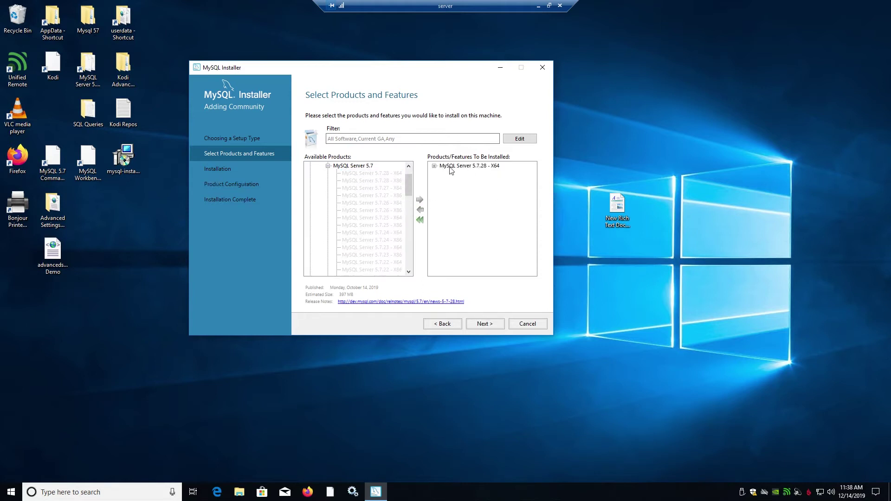
{"action": "left_click", "coordinate": [434, 166]}
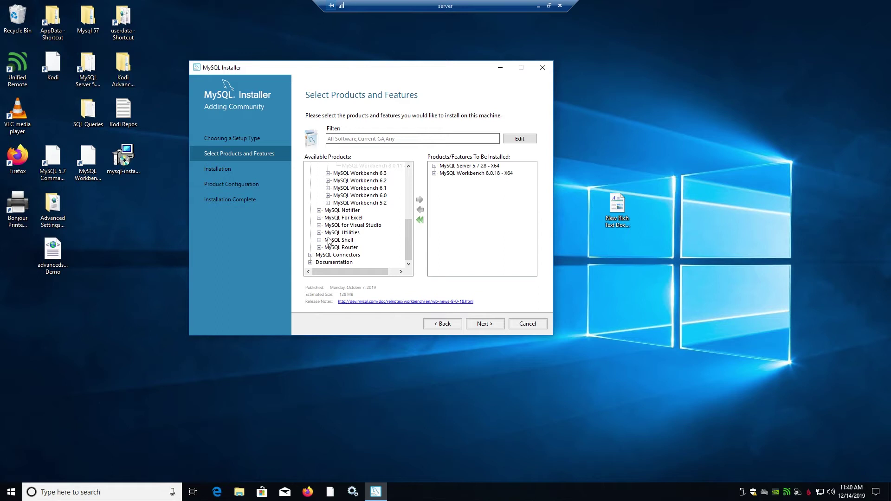
Step: Add MySQL Notifier 1.1.8 - X86 to the install list
{"action": "left_click", "coordinate": [319, 211]}
{"action": "left_click", "coordinate": [328, 218]}
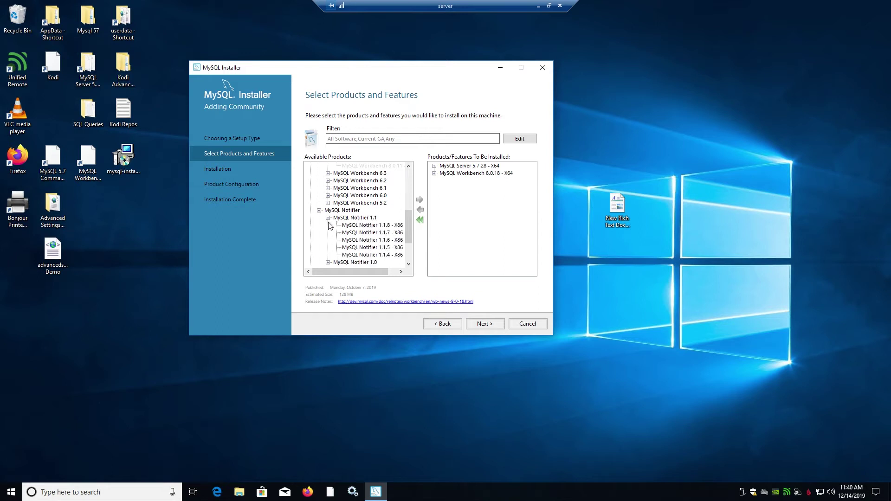
{"action": "scroll", "coordinate": [334, 227], "scroll_direction": "down", "scroll_amount": 2}
{"action": "left_click", "coordinate": [360, 181]}
{"action": "left_click", "coordinate": [420, 200]}
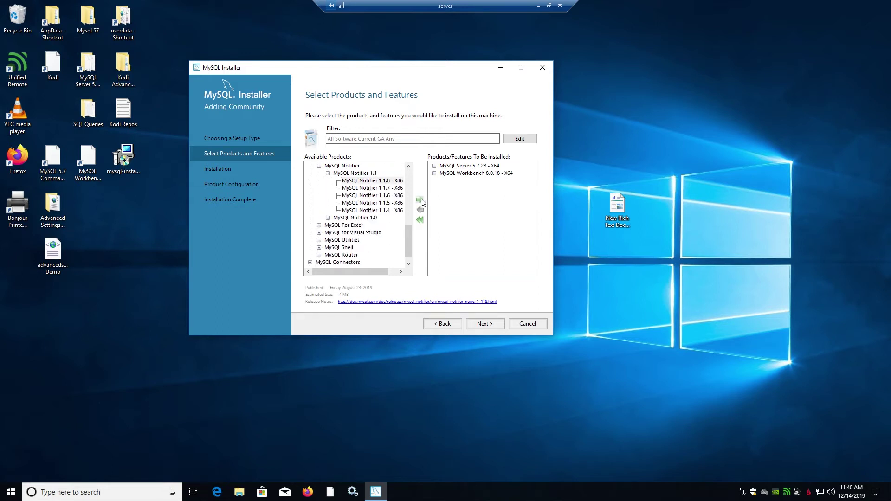
{"action": "left_click", "coordinate": [329, 218]}
{"action": "scroll", "coordinate": [334, 226], "scroll_direction": "down", "scroll_amount": 1}
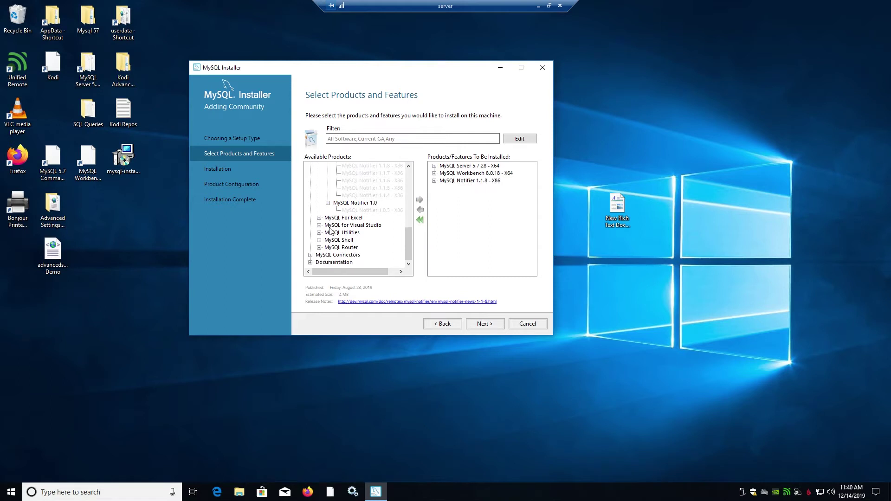
{"action": "scroll", "coordinate": [381, 191], "scroll_direction": "up", "scroll_amount": 2}
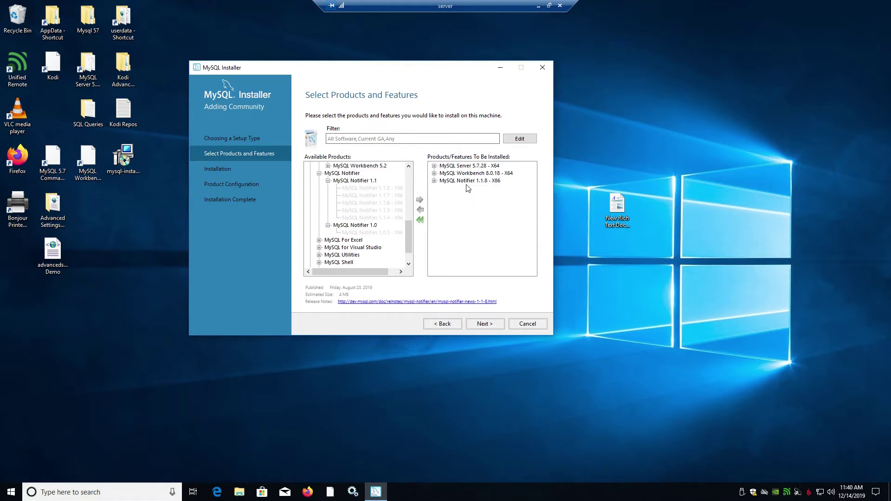
Step: Look through MySQL For Excel, then add MySQL Utilities 1.6.5 to the install list
{"action": "left_click", "coordinate": [319, 240]}
{"action": "scroll", "coordinate": [329, 223], "scroll_direction": "down", "scroll_amount": 2}
{"action": "left_click", "coordinate": [329, 195]}
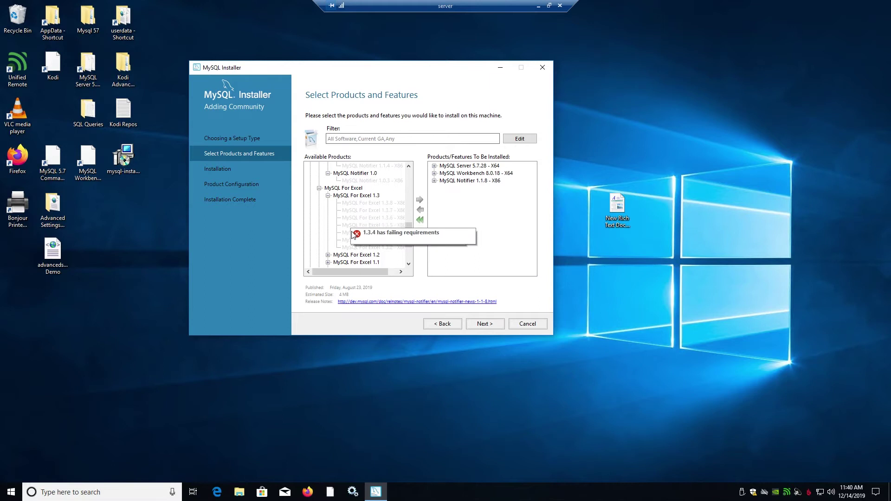
{"action": "left_click", "coordinate": [319, 188]}
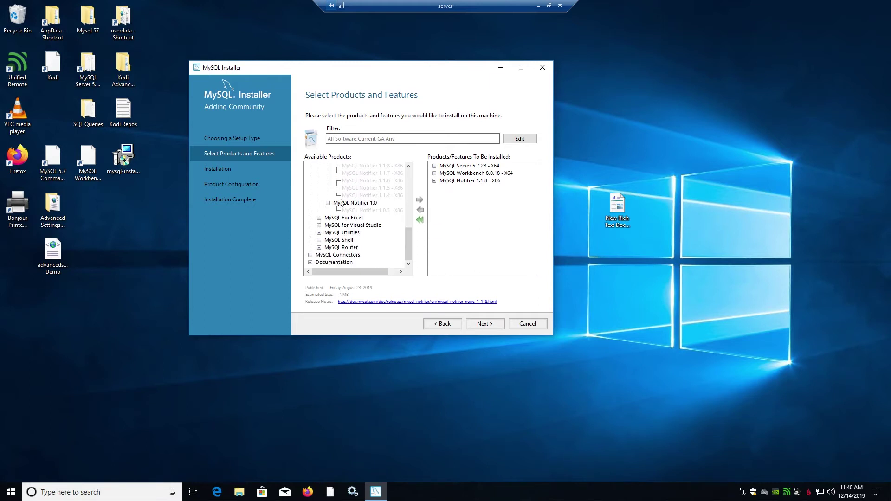
{"action": "left_click", "coordinate": [319, 232]}
{"action": "left_click", "coordinate": [419, 200]}
{"action": "scroll", "coordinate": [365, 223], "scroll_direction": "down", "scroll_amount": 3}
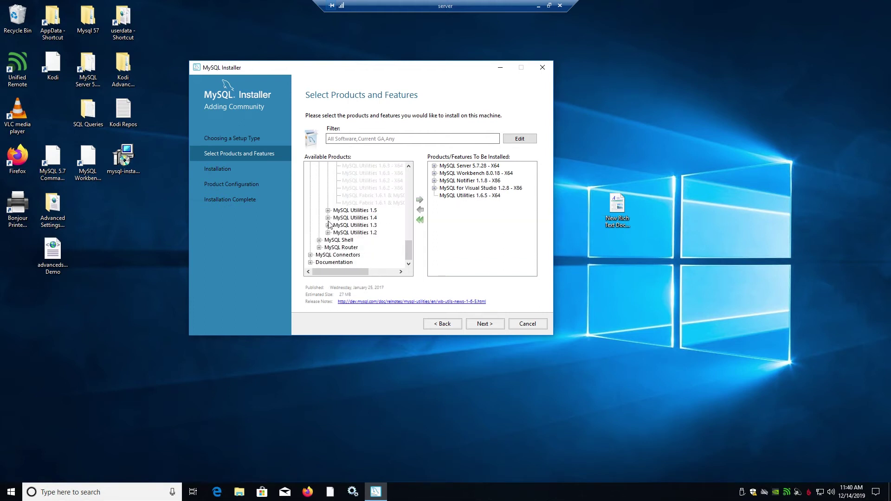
Step: Add MySQL Shell 8.0.18 - X64 to the install list and expand MySQL Router
{"action": "left_click", "coordinate": [320, 241]}
{"action": "scroll", "coordinate": [328, 232], "scroll_direction": "down", "scroll_amount": 1}
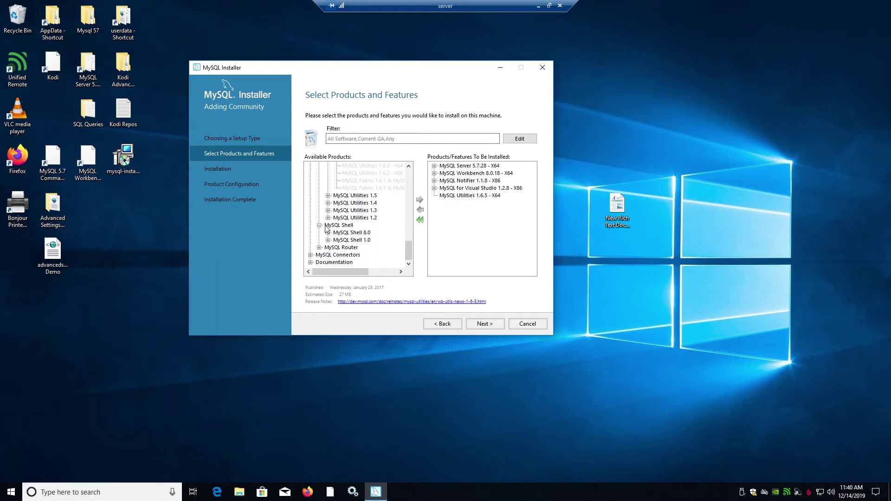
{"action": "left_click", "coordinate": [328, 232]}
{"action": "left_click", "coordinate": [366, 189]}
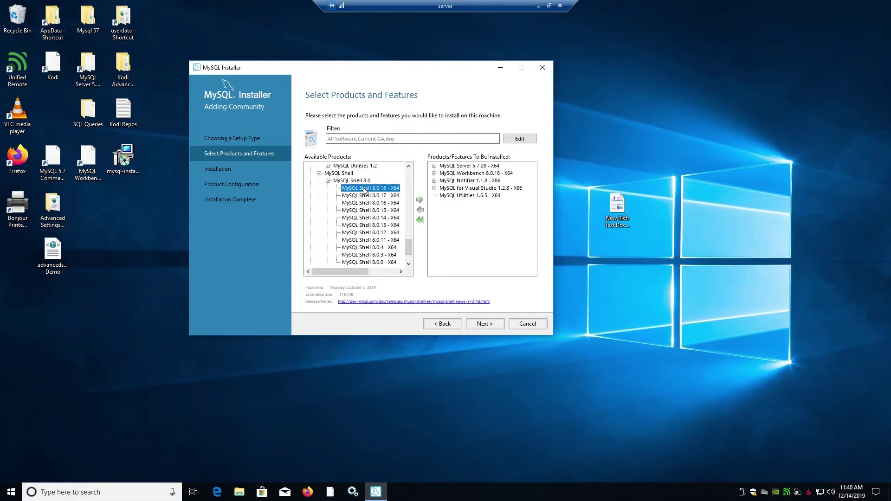
{"action": "left_click", "coordinate": [420, 200]}
{"action": "scroll", "coordinate": [327, 232], "scroll_direction": "down", "scroll_amount": 1}
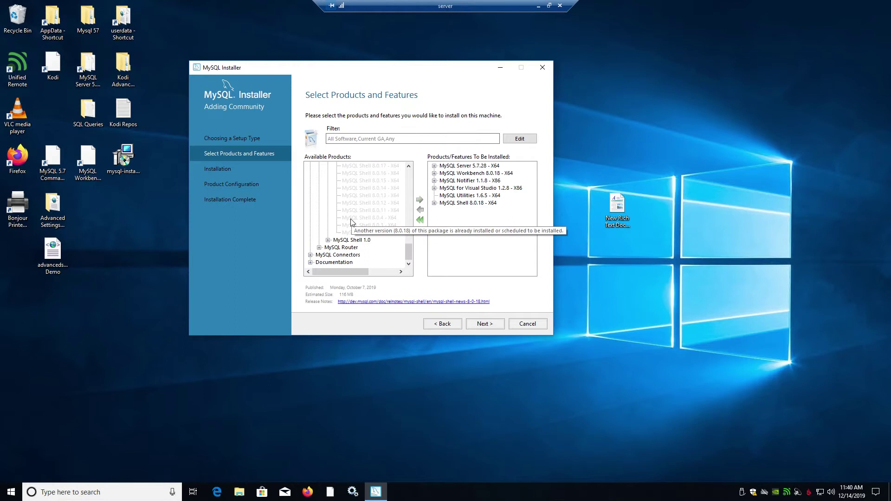
{"action": "left_click", "coordinate": [320, 248]}
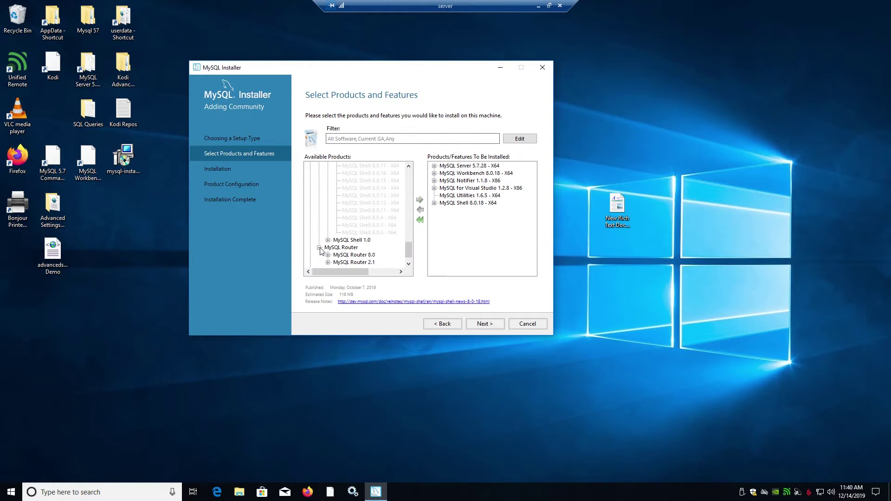
{"action": "scroll", "coordinate": [321, 250], "scroll_direction": "down", "scroll_amount": 1}
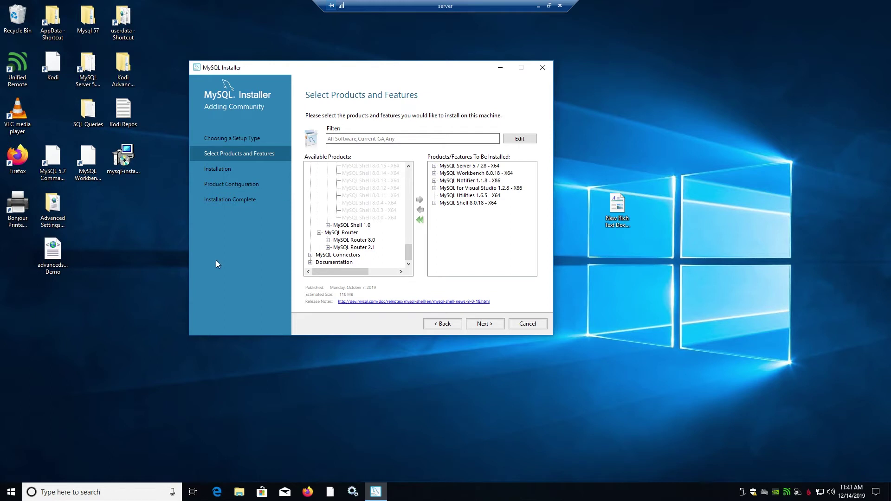
Step: Queue Connector/J 6.0.6 and Connector/J 5.1.48 from MySQL Connectors
{"action": "left_click", "coordinate": [311, 255]}
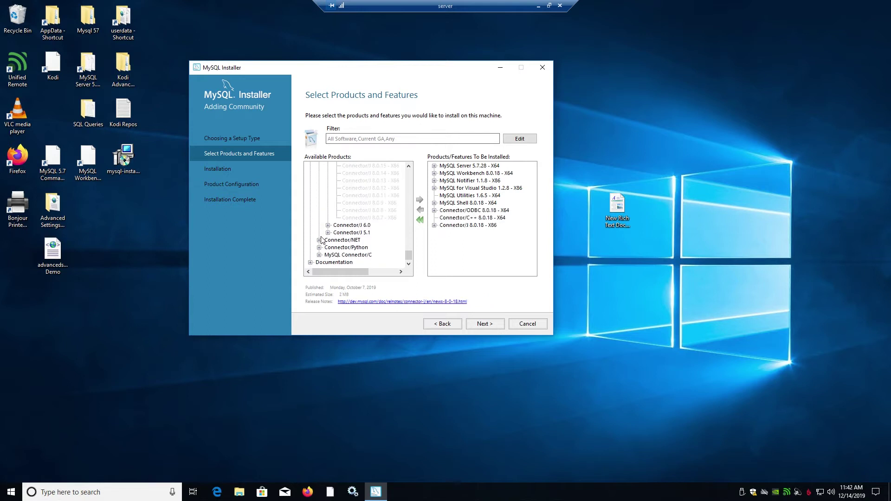
{"action": "left_click", "coordinate": [328, 226]}
{"action": "left_click", "coordinate": [349, 234]}
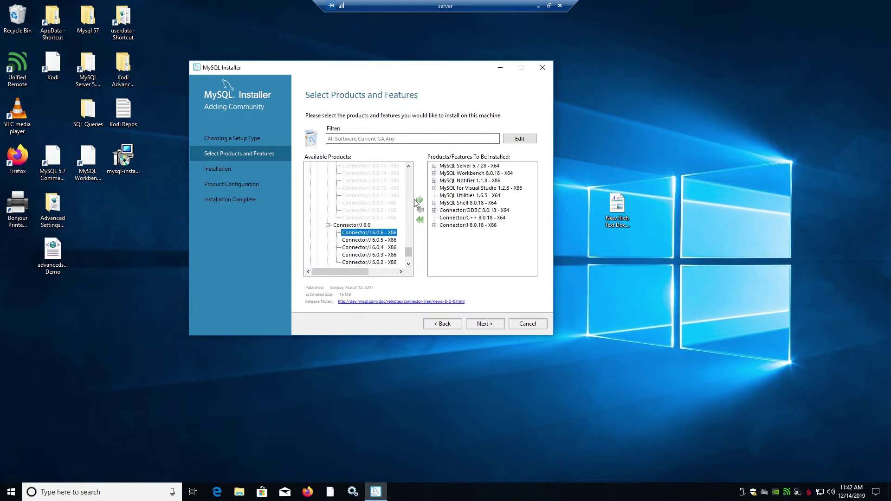
{"action": "left_click", "coordinate": [420, 199]}
{"action": "left_click", "coordinate": [328, 234]}
{"action": "left_click", "coordinate": [365, 173]}
{"action": "left_click", "coordinate": [420, 199]}
{"action": "scroll", "coordinate": [332, 242], "scroll_direction": "down", "scroll_amount": 4}
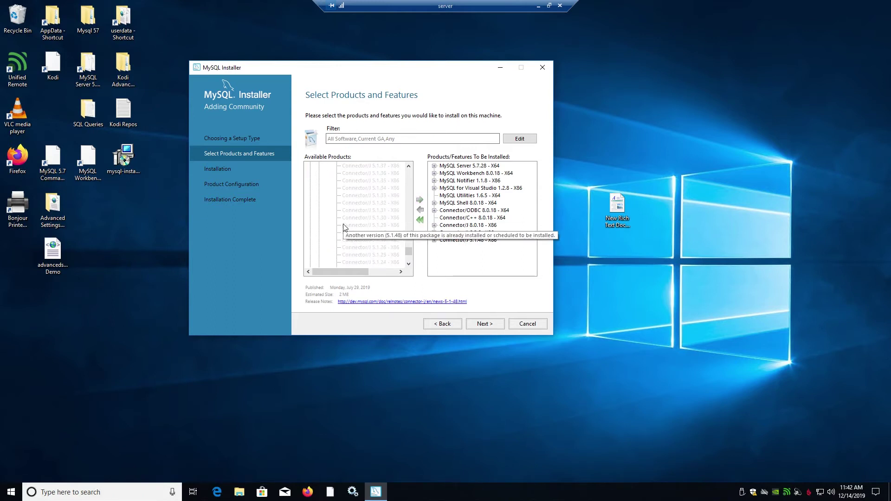
Step: Queue Connector/NET 8.0.18 for installation
{"action": "left_click", "coordinate": [318, 240]}
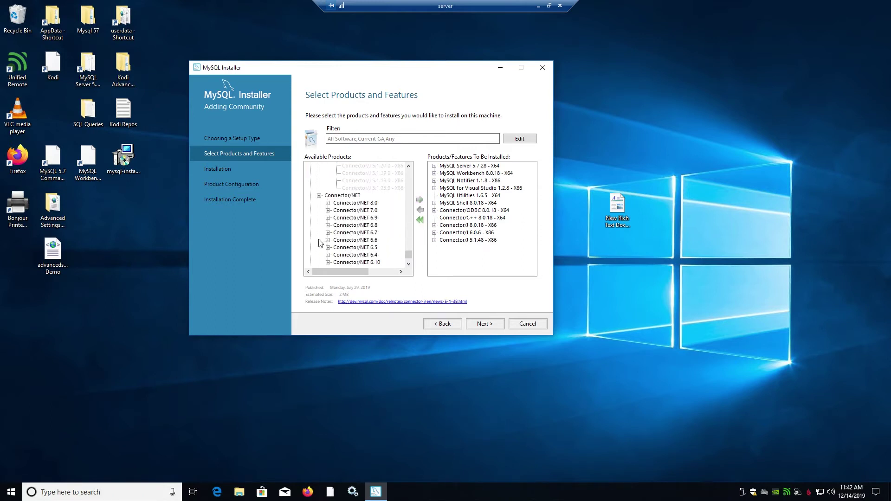
{"action": "left_click", "coordinate": [355, 203]}
{"action": "left_click", "coordinate": [327, 203]}
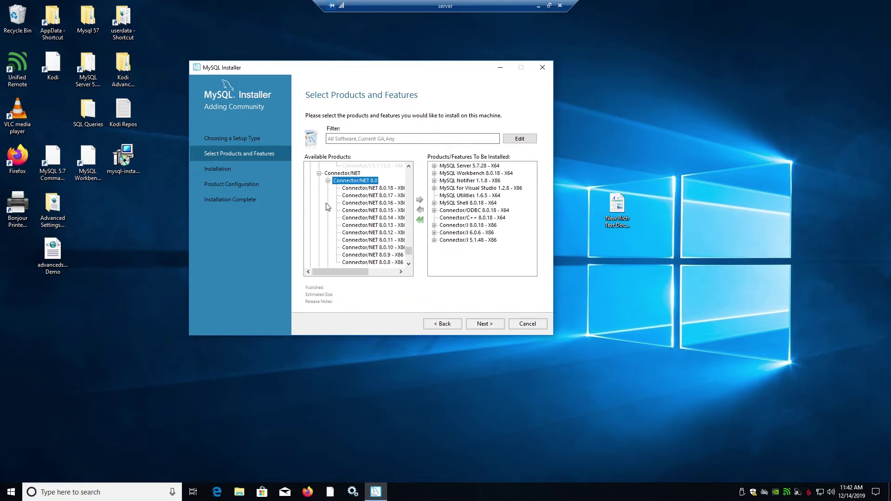
{"action": "left_click", "coordinate": [360, 188]}
{"action": "left_click", "coordinate": [420, 200]}
{"action": "scroll", "coordinate": [346, 251], "scroll_direction": "down", "scroll_amount": 4}
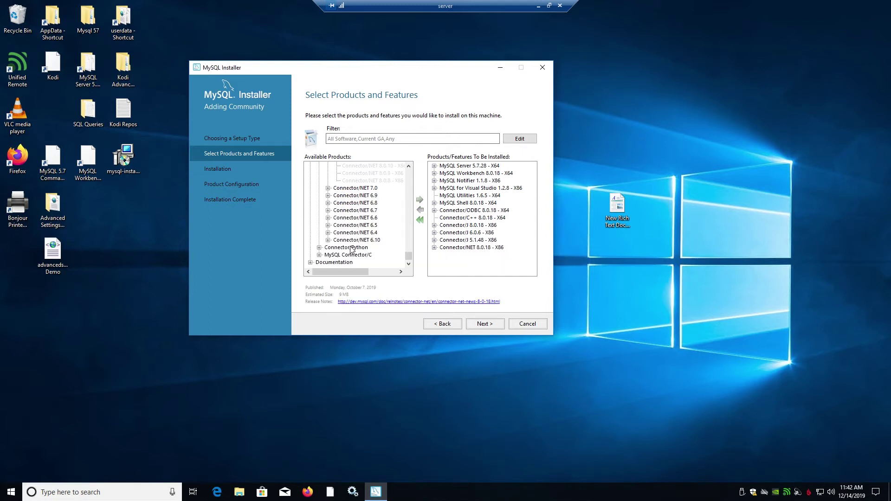
Step: Queue Connector/Python (3.7) 8.0.17 for installation
{"action": "left_click", "coordinate": [319, 247]}
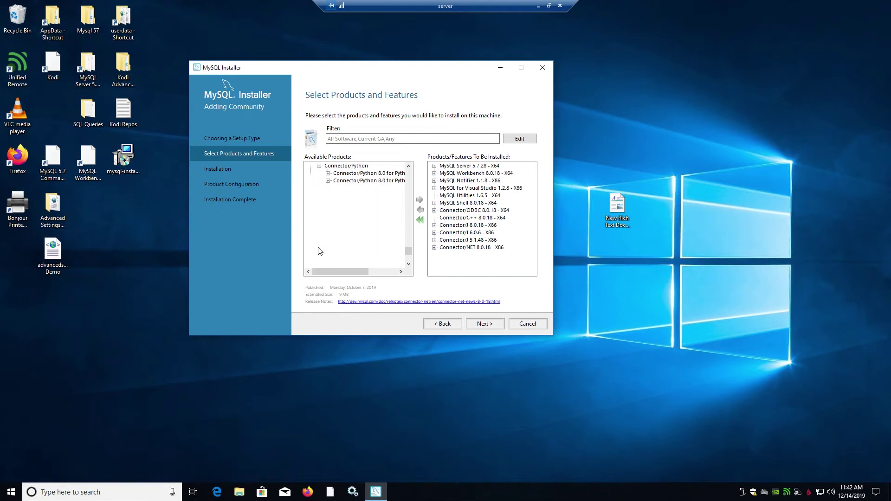
{"action": "left_click", "coordinate": [345, 177]}
{"action": "left_click", "coordinate": [328, 173]}
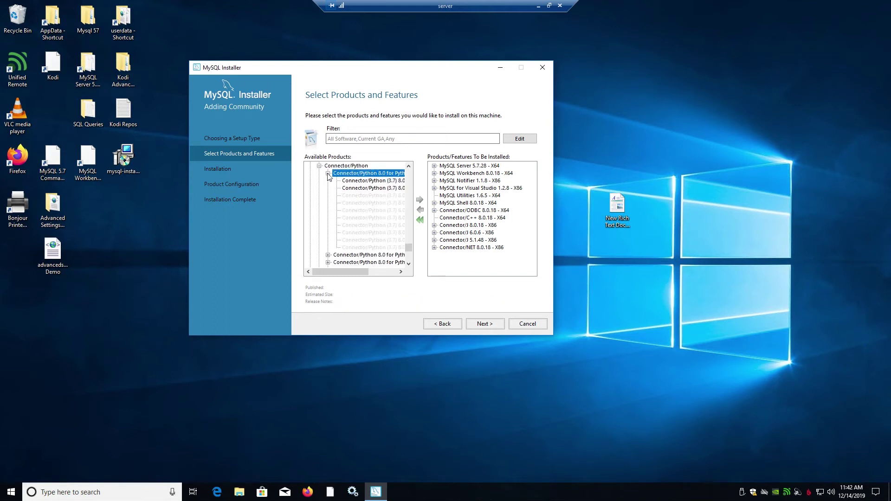
{"action": "left_click", "coordinate": [347, 180]}
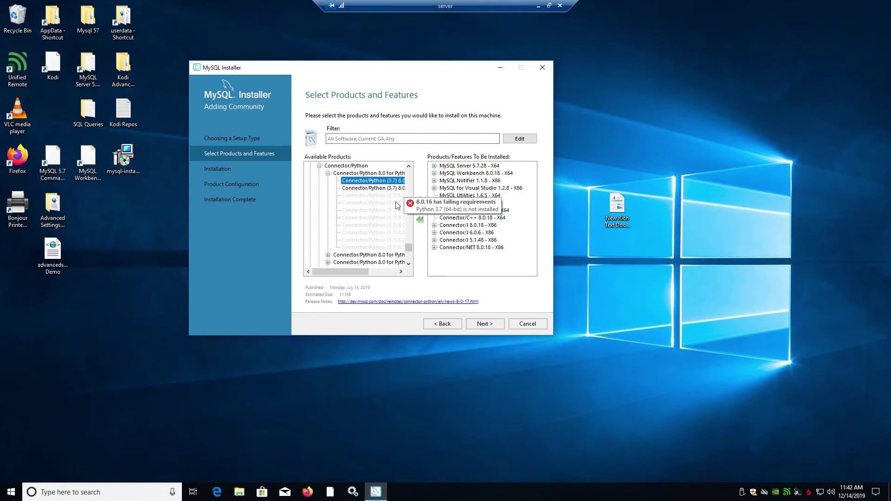
{"action": "left_click", "coordinate": [358, 190]}
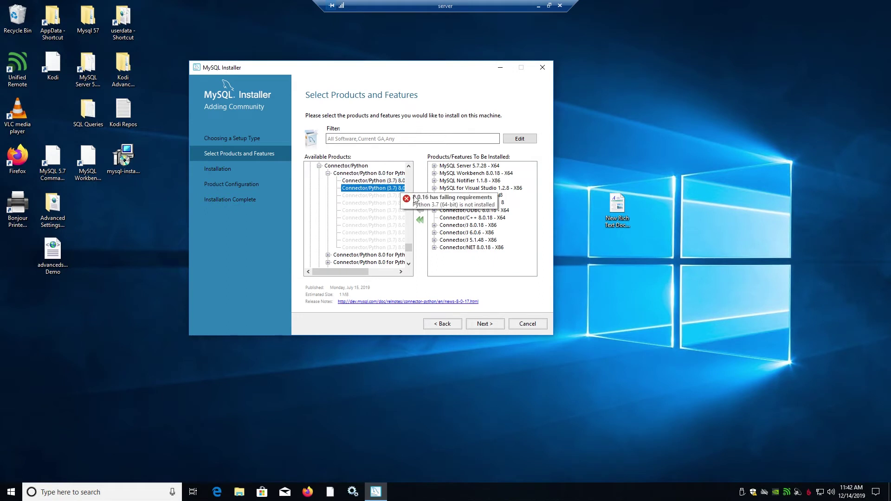
{"action": "left_click", "coordinate": [420, 200]}
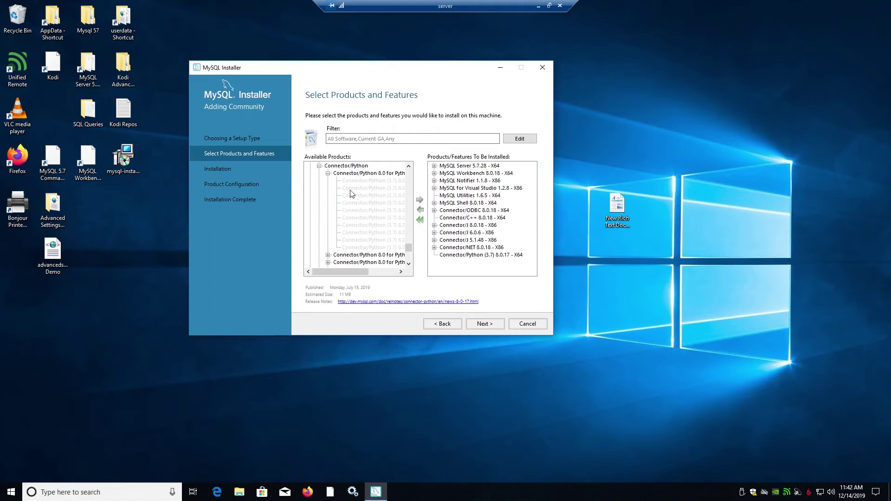
{"action": "scroll", "coordinate": [344, 241], "scroll_direction": "down", "scroll_amount": 5}
{"action": "scroll", "coordinate": [345, 241], "scroll_direction": "down", "scroll_amount": 3}
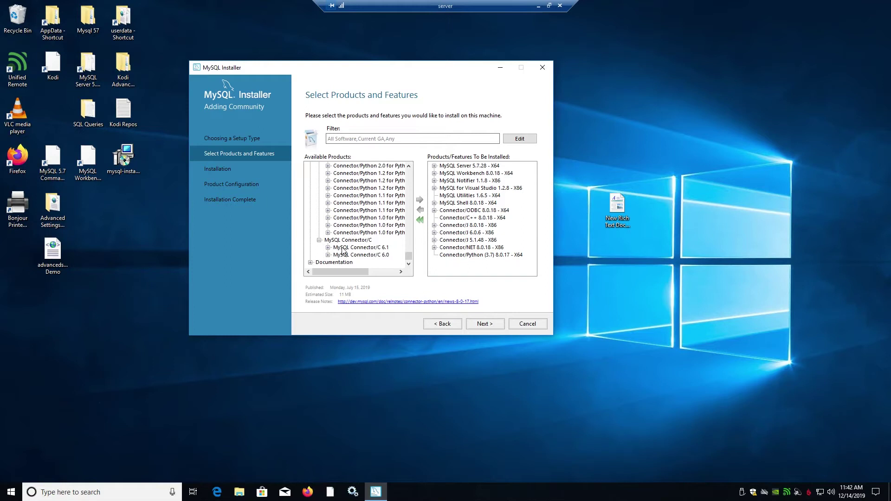
Step: Queue MySQL Connector/C 6.1.11, then expand the Documentation versions
{"action": "left_click", "coordinate": [328, 247]}
{"action": "double_click", "coordinate": [364, 173]}
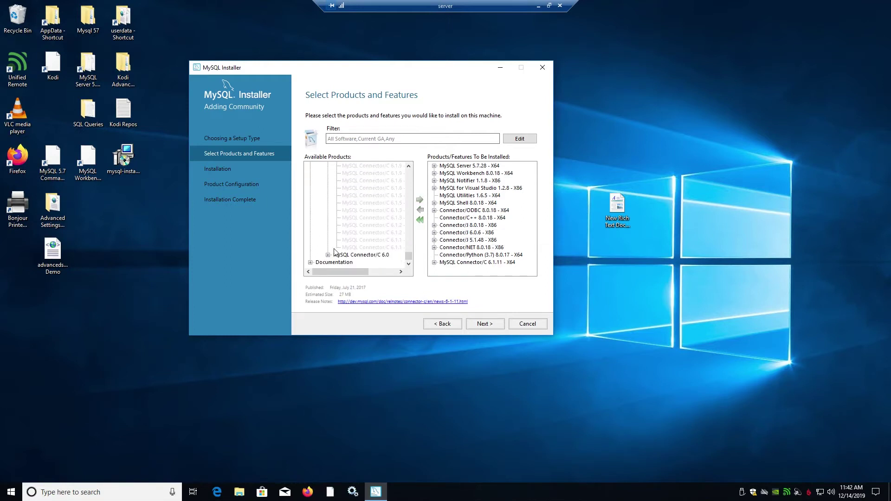
{"action": "left_click", "coordinate": [328, 255]}
{"action": "left_click", "coordinate": [310, 262]}
{"action": "left_click", "coordinate": [320, 254]}
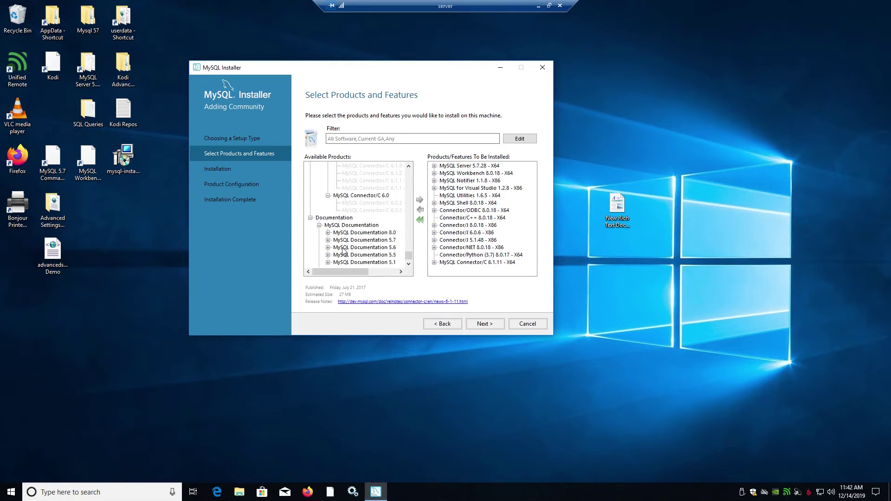
Step: Queue MySQL Documentation 5.7.28 after browsing the 8.0 releases
{"action": "left_click", "coordinate": [328, 233]}
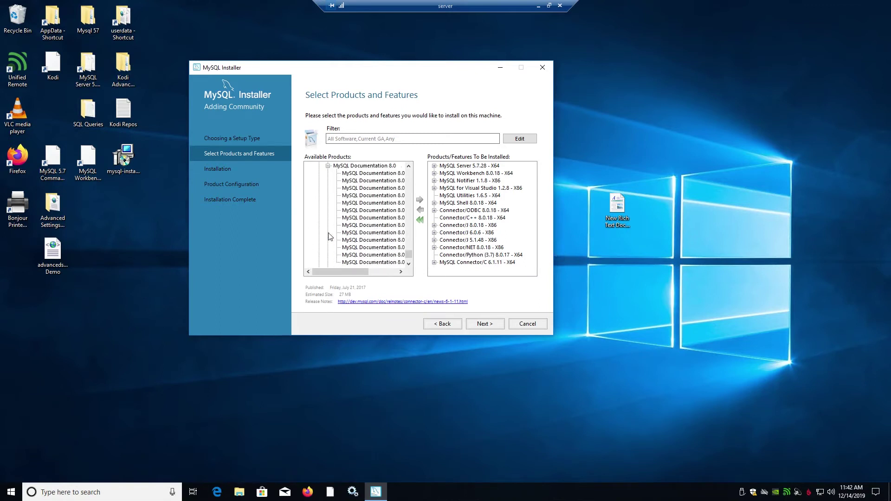
{"action": "left_click", "coordinate": [369, 174]}
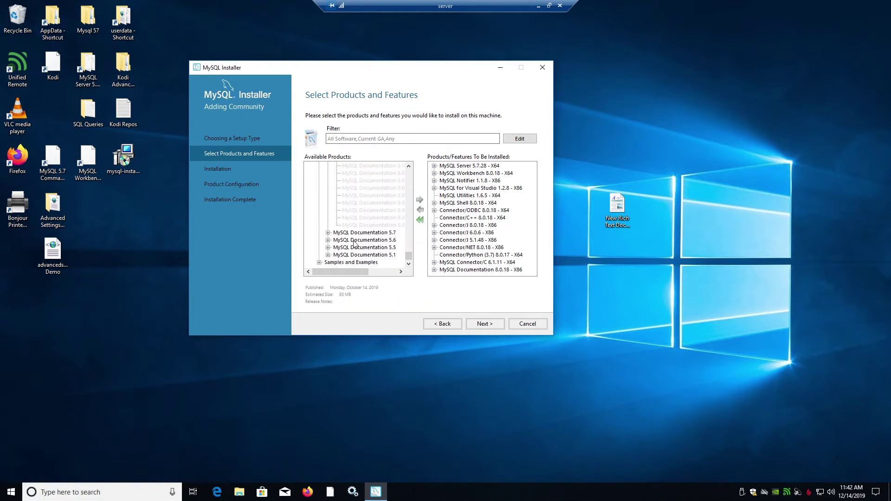
{"action": "scroll", "coordinate": [358, 232], "scroll_direction": "up", "scroll_amount": 5}
{"action": "left_click", "coordinate": [363, 193]}
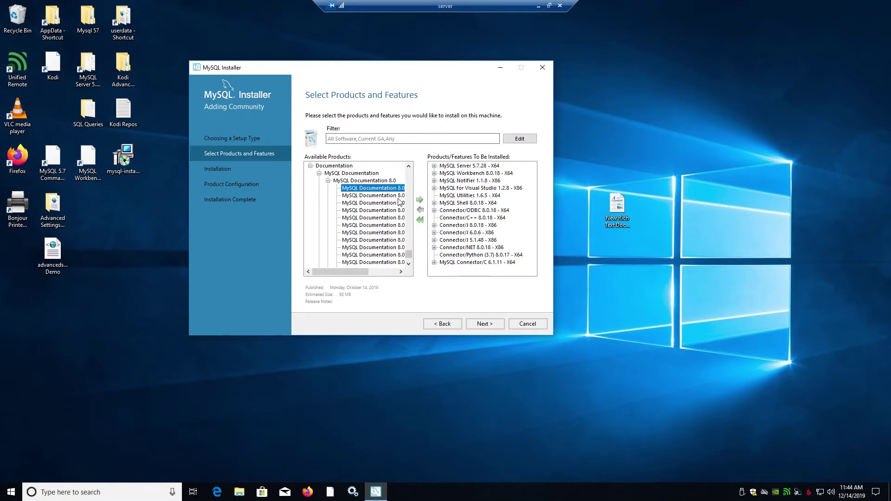
{"action": "scroll", "coordinate": [375, 237], "scroll_direction": "down", "scroll_amount": 3}
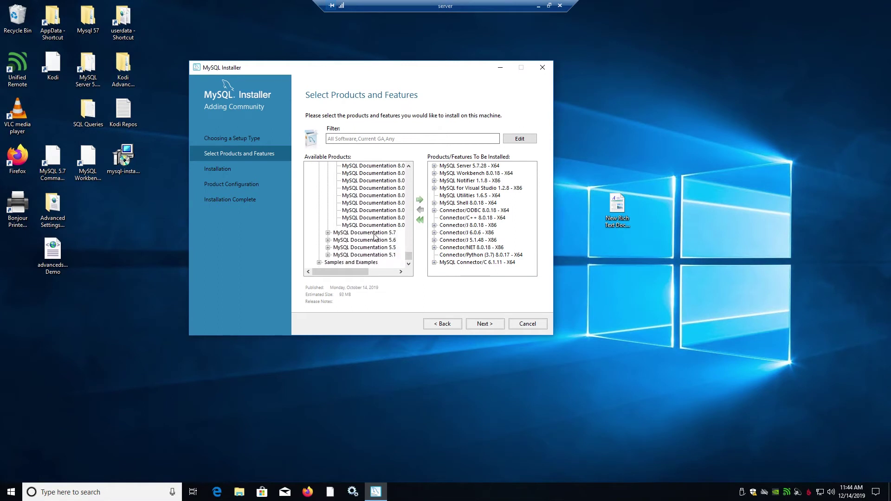
{"action": "left_click", "coordinate": [328, 232]}
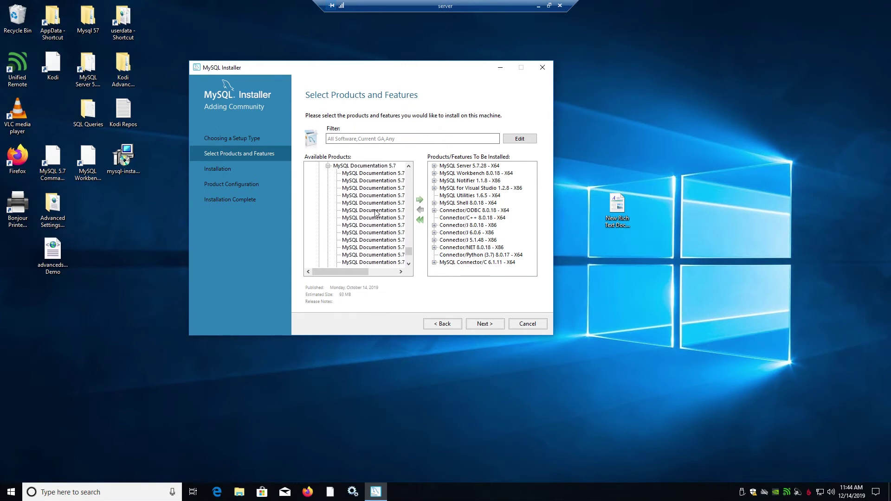
{"action": "left_click", "coordinate": [381, 173]}
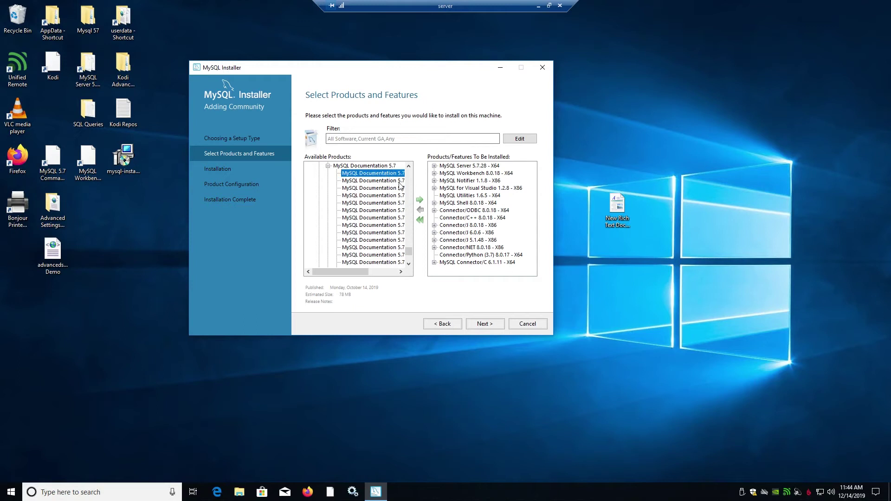
{"action": "left_click", "coordinate": [420, 202]}
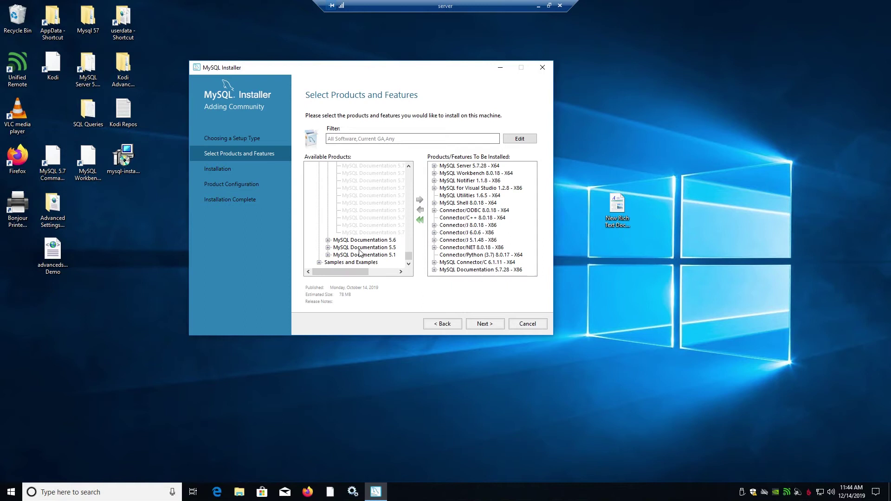
Step: Queue Samples and Examples 5.7 and check the Workbench and Server 5.7.28 package details
{"action": "left_click", "coordinate": [319, 262]}
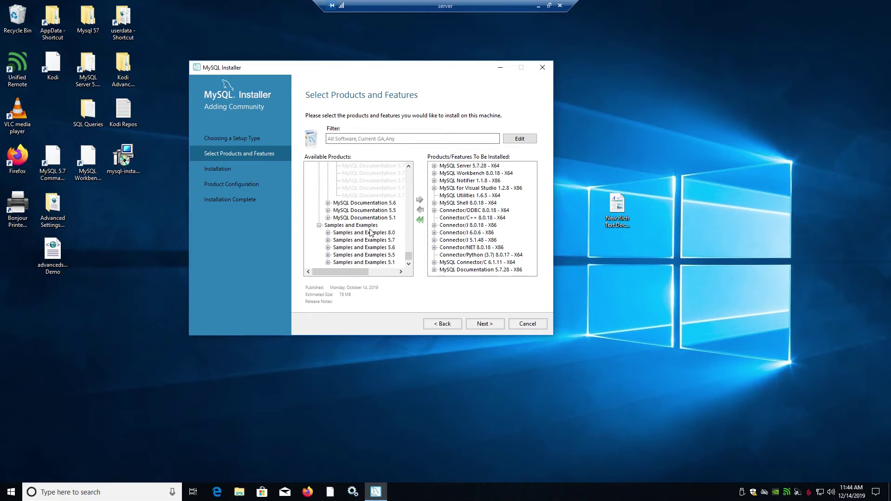
{"action": "left_click", "coordinate": [328, 241]}
{"action": "left_click", "coordinate": [371, 174]}
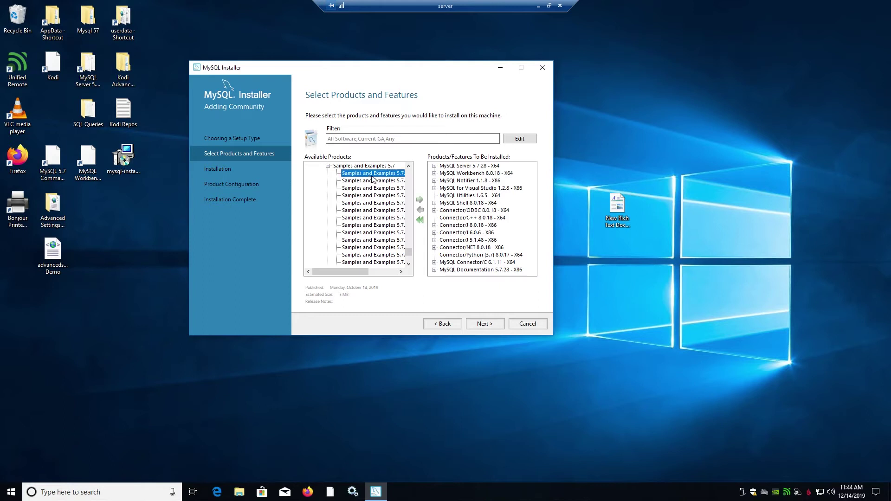
{"action": "left_click", "coordinate": [421, 202]}
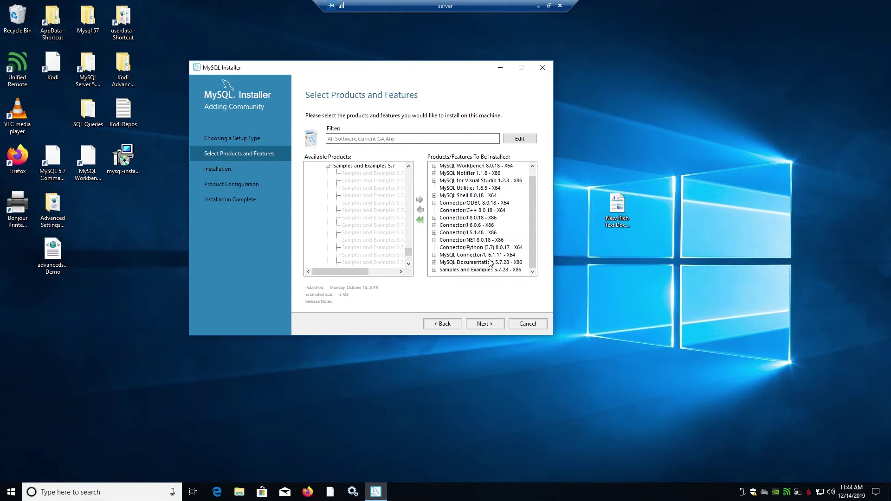
{"action": "scroll", "coordinate": [471, 234], "scroll_direction": "up", "scroll_amount": 1}
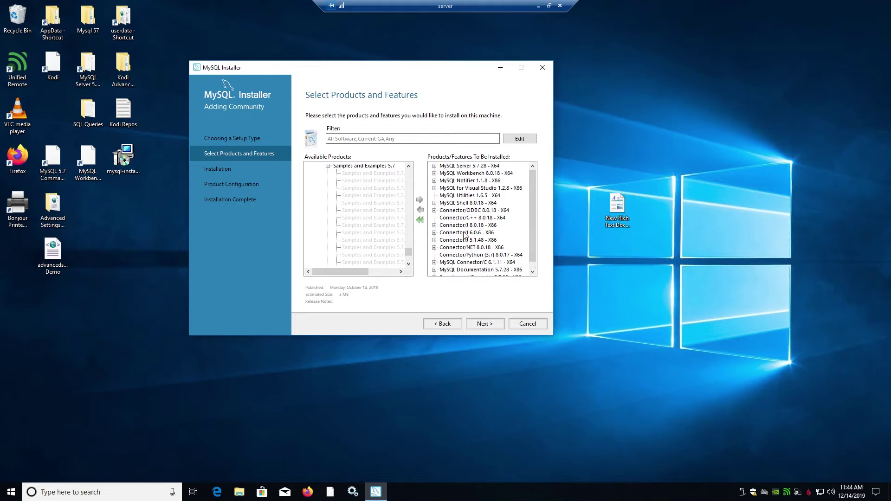
{"action": "left_click", "coordinate": [496, 175]}
{"action": "left_click", "coordinate": [478, 167]}
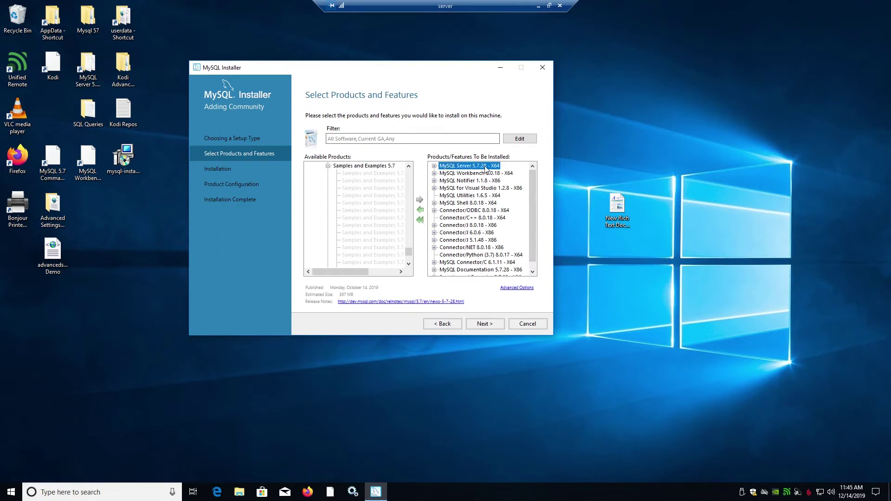
Step: Compare the Workbench and Server 5.7.28 package details, then install all queued products
{"action": "left_click", "coordinate": [455, 175]}
{"action": "left_click", "coordinate": [458, 168]}
{"action": "left_click", "coordinate": [458, 171]}
{"action": "left_click", "coordinate": [458, 167]}
{"action": "left_click", "coordinate": [460, 173]}
{"action": "left_click", "coordinate": [461, 167]}
{"action": "left_click", "coordinate": [483, 325]}
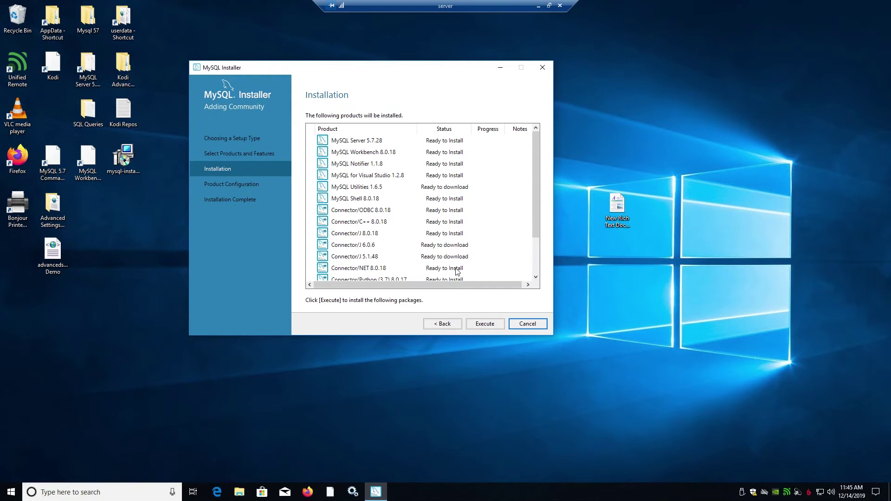
{"action": "left_click", "coordinate": [485, 327]}
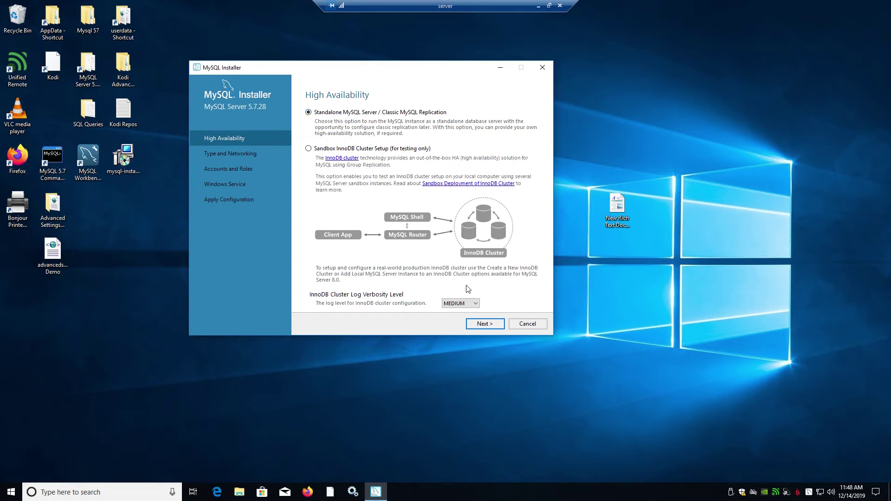
Step: Choose the Server Computer config type and enable Show Advanced and Logging Options
{"action": "left_click", "coordinate": [484, 324]}
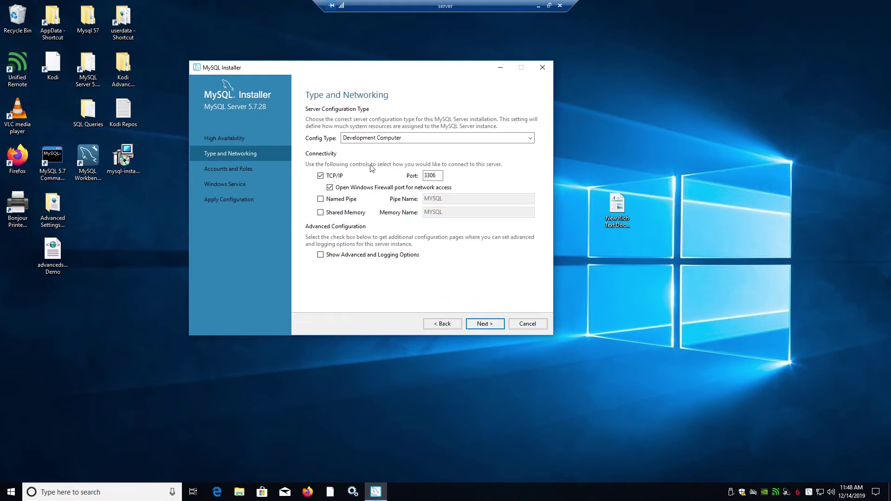
{"action": "left_click", "coordinate": [362, 139]}
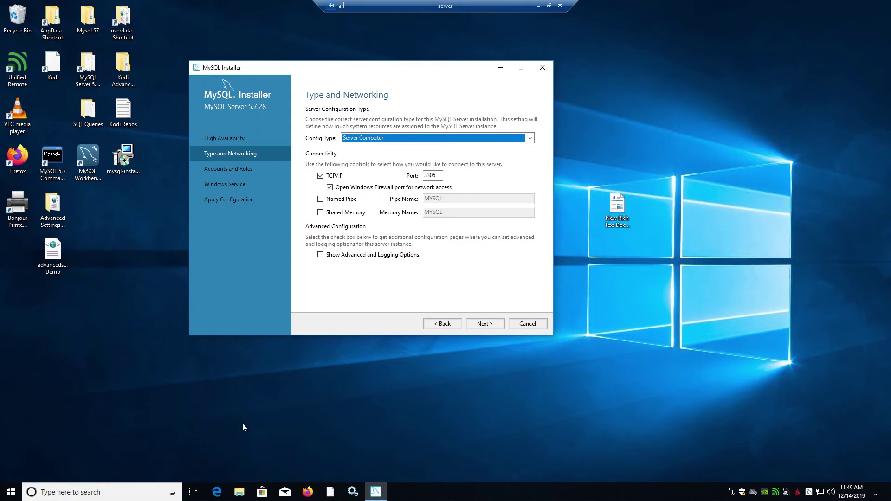
{"action": "left_click_drag", "start_coordinate": [441, 177], "coordinate": [428, 176]}
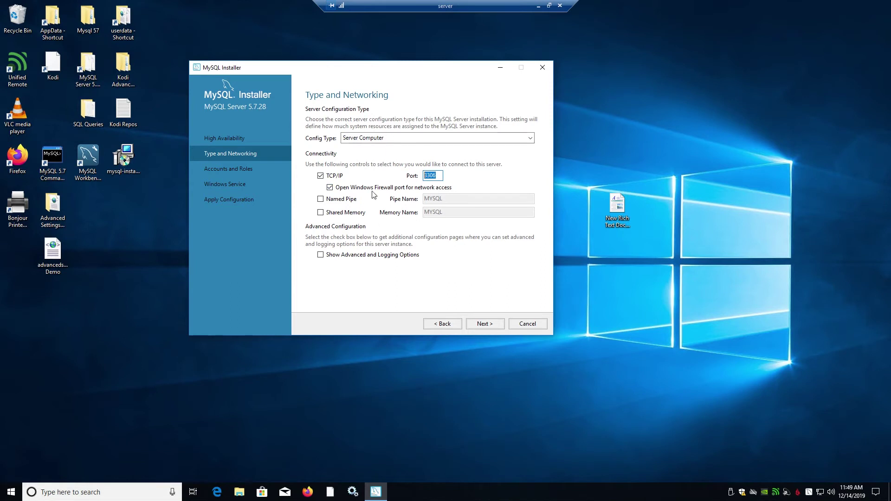
{"action": "left_click", "coordinate": [321, 255]}
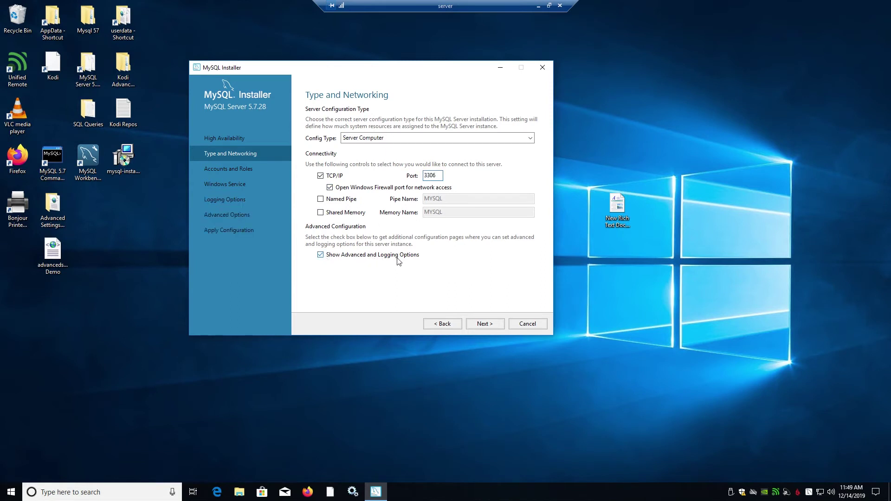
{"action": "left_click", "coordinate": [431, 139]}
{"action": "left_click", "coordinate": [377, 197]}
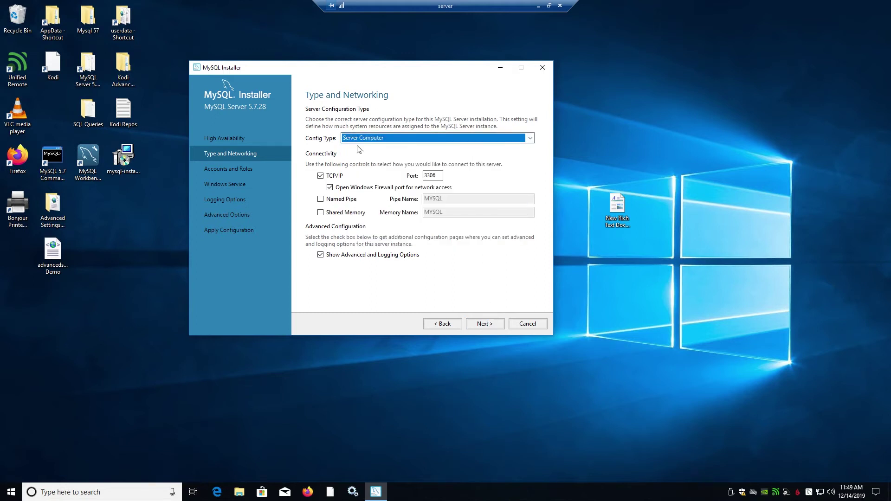
{"action": "left_click", "coordinate": [485, 325]}
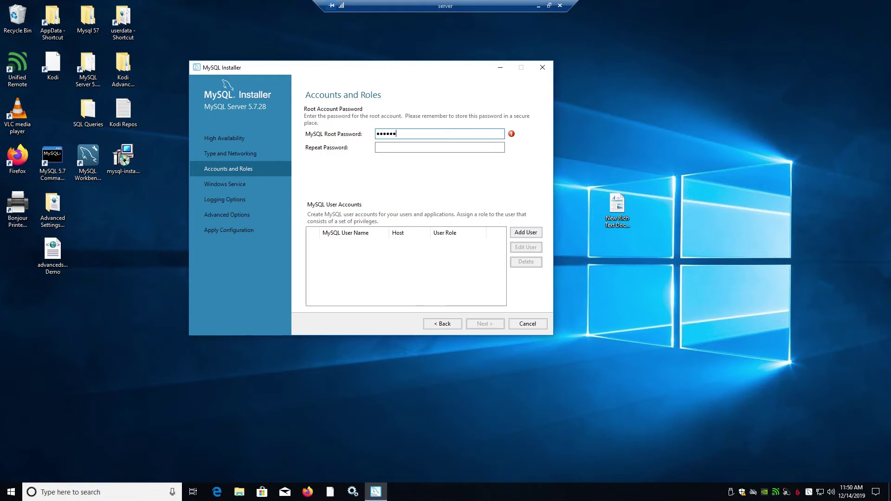
Step: Repeat the root password and add a DB Admin user, entering its password twice
{"action": "left_click", "coordinate": [378, 148]}
{"action": "type", "text": "*"}
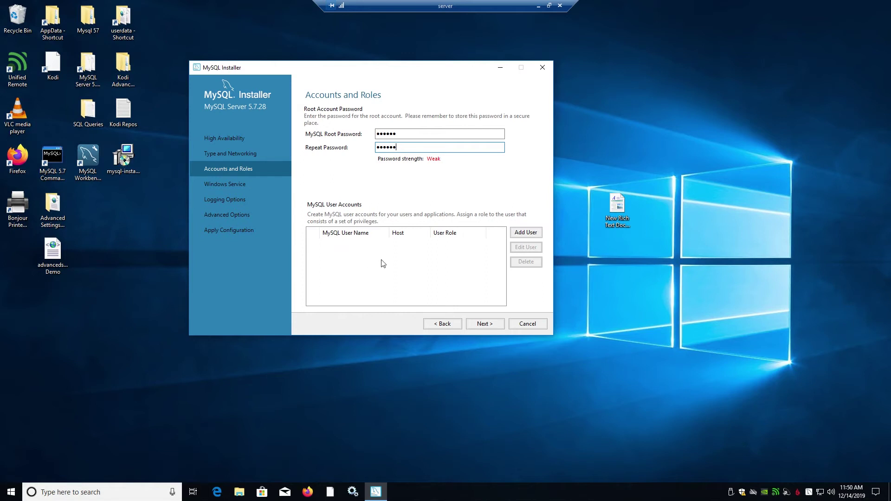
{"action": "left_click", "coordinate": [526, 233]}
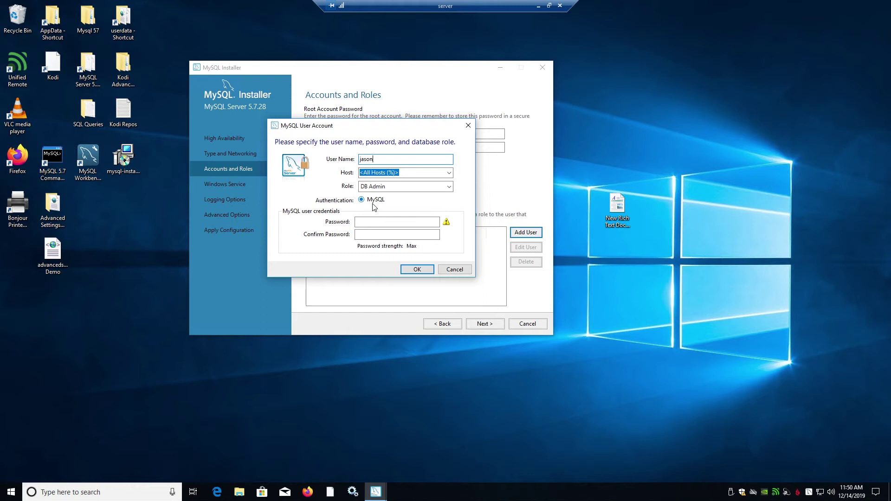
{"action": "left_click", "coordinate": [385, 223]}
{"action": "type", "text": "******"}
{"action": "key", "text": "Tab"}
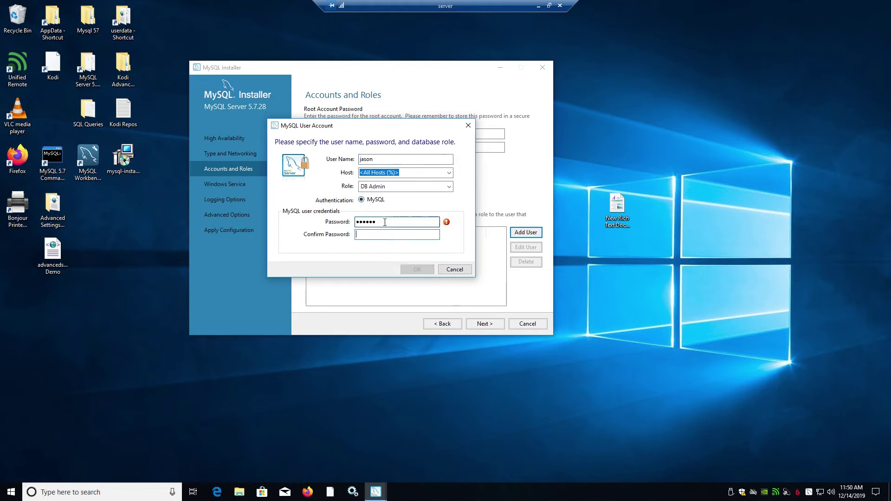
{"action": "type", "text": "******"}
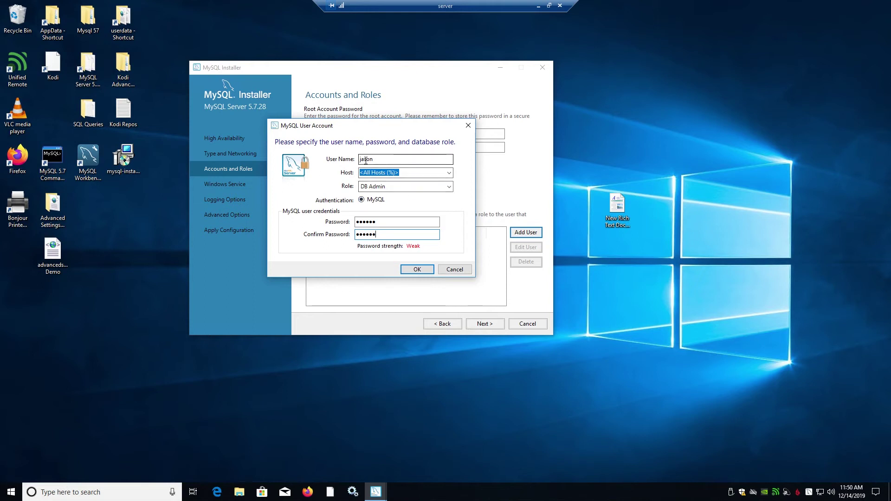
{"action": "left_click", "coordinate": [417, 270]}
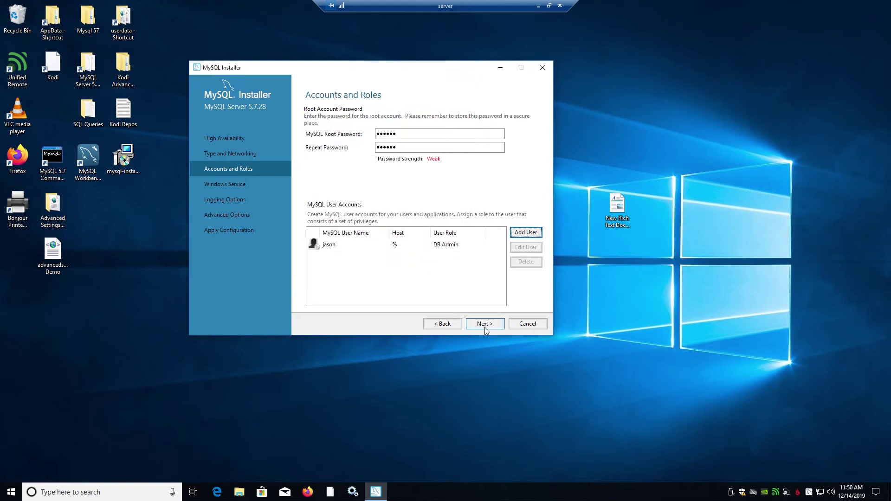
Step: Reach the Windows Service page for MySQL57, glancing at the Services console along the way
{"action": "left_click", "coordinate": [485, 324]}
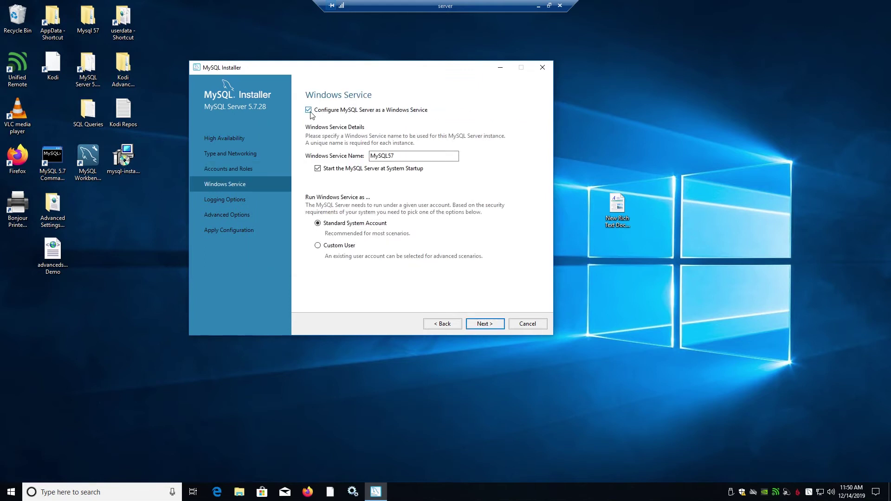
{"action": "left_click", "coordinate": [353, 492]}
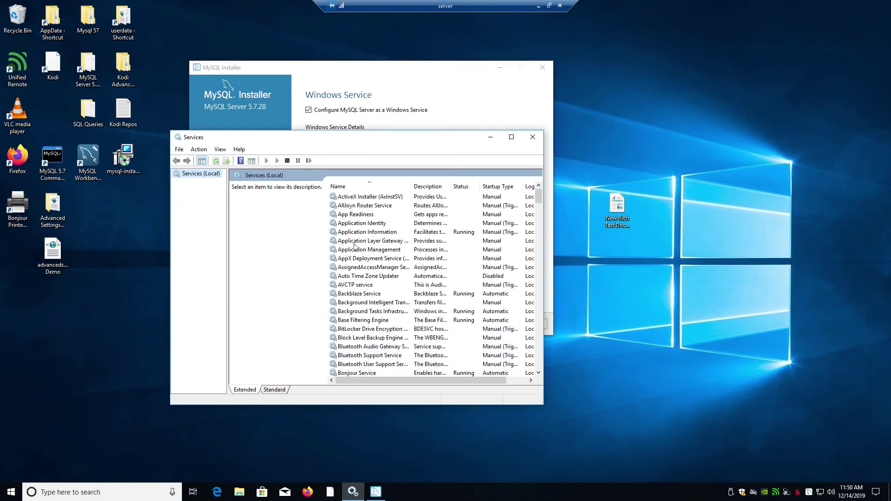
{"action": "left_click", "coordinate": [490, 137]}
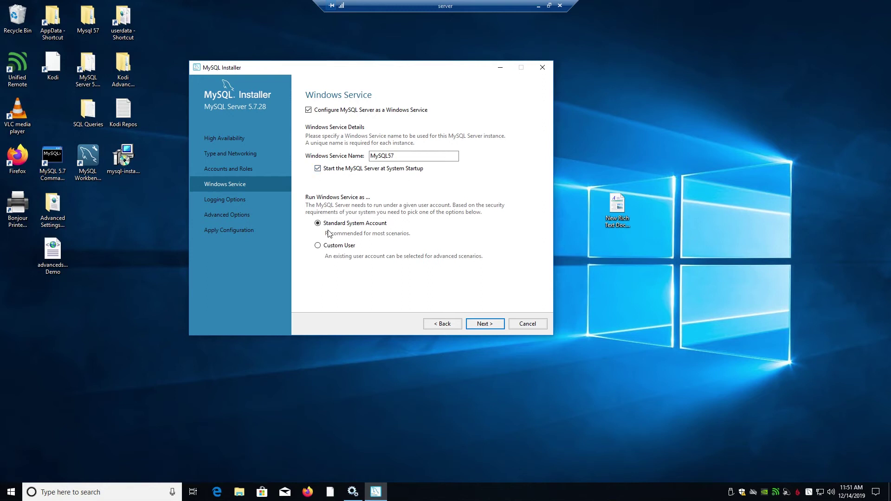
Step: Pass the Logging and Advanced Options pages and execute the server configuration
{"action": "left_click", "coordinate": [483, 325]}
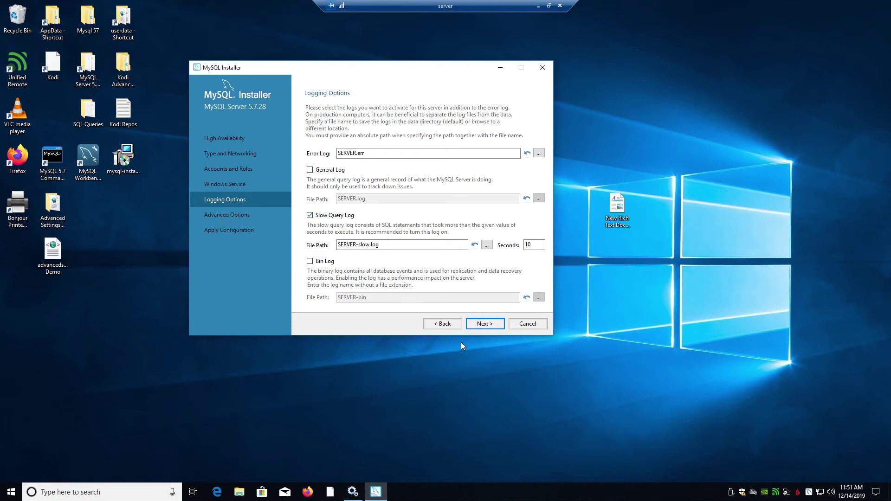
{"action": "left_click", "coordinate": [485, 326]}
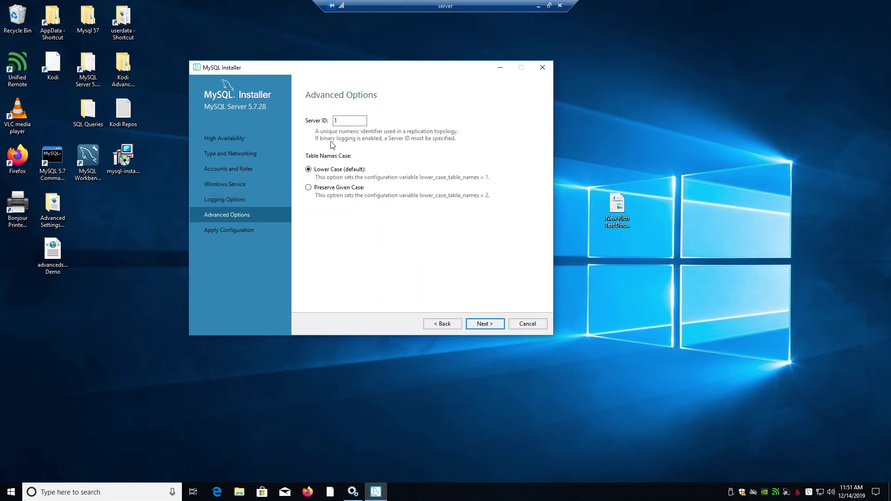
{"action": "left_click", "coordinate": [485, 325]}
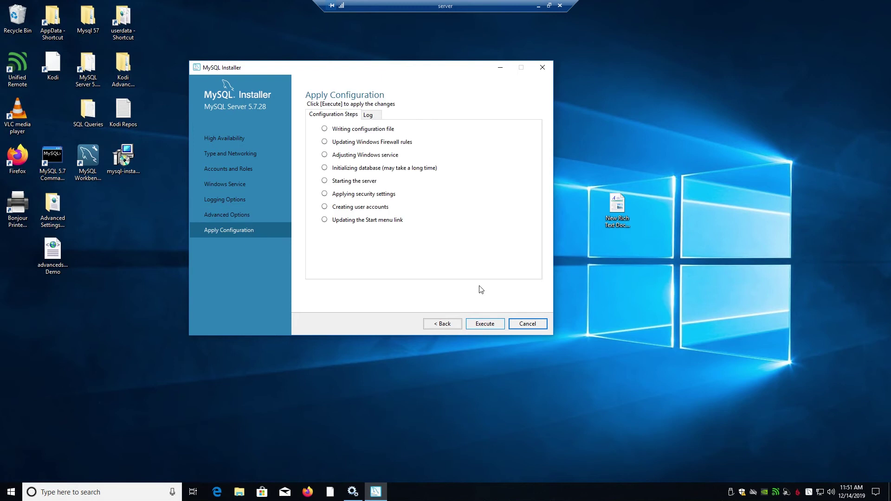
{"action": "left_click", "coordinate": [479, 323]}
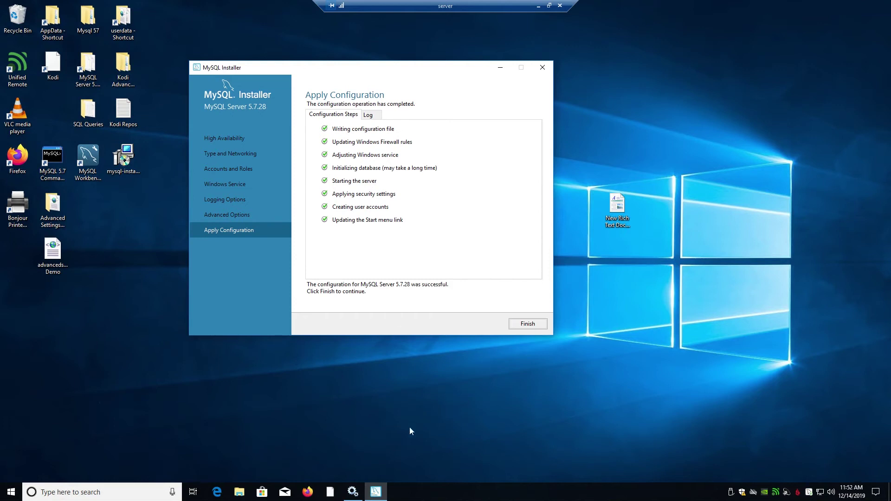
Step: Re-enter the root password and check the connection to the running MySQL server
{"action": "type", "text": "root"}
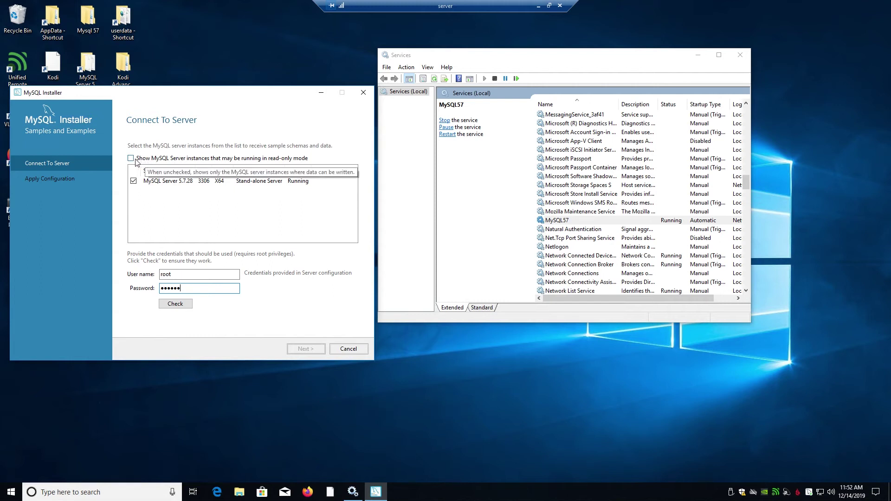
{"action": "key", "text": "ctrl+a"}
{"action": "key", "text": "BackSpace"}
{"action": "left_click", "coordinate": [177, 289]}
{"action": "type", "text": "root"}
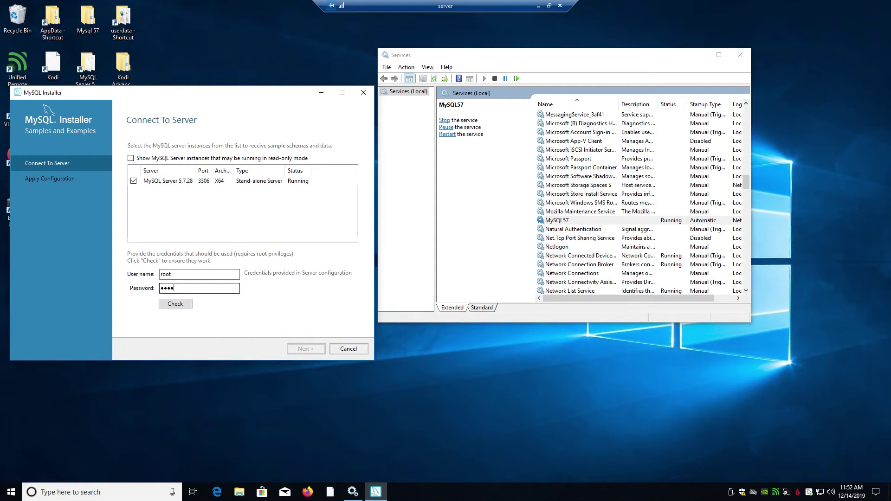
{"action": "left_click", "coordinate": [175, 304]}
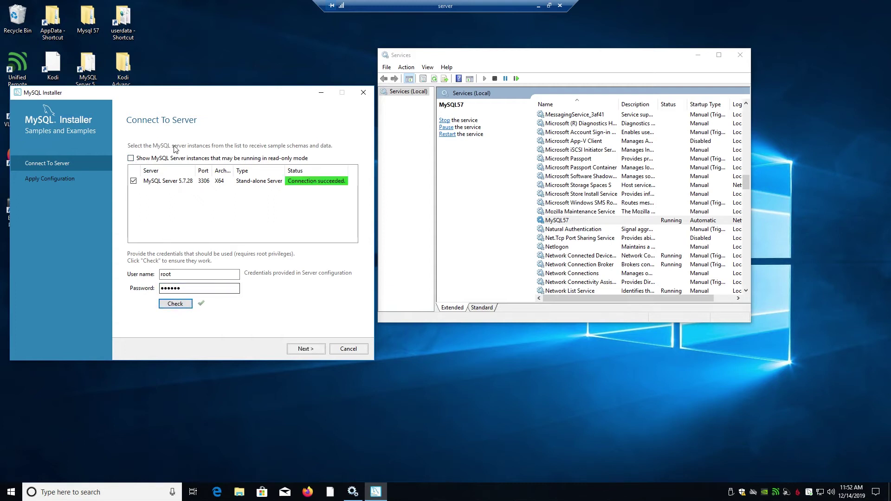
Step: Execute the Samples and Examples 5.7.28 configuration and finish it
{"action": "left_click", "coordinate": [314, 352]}
{"action": "left_click", "coordinate": [320, 348]}
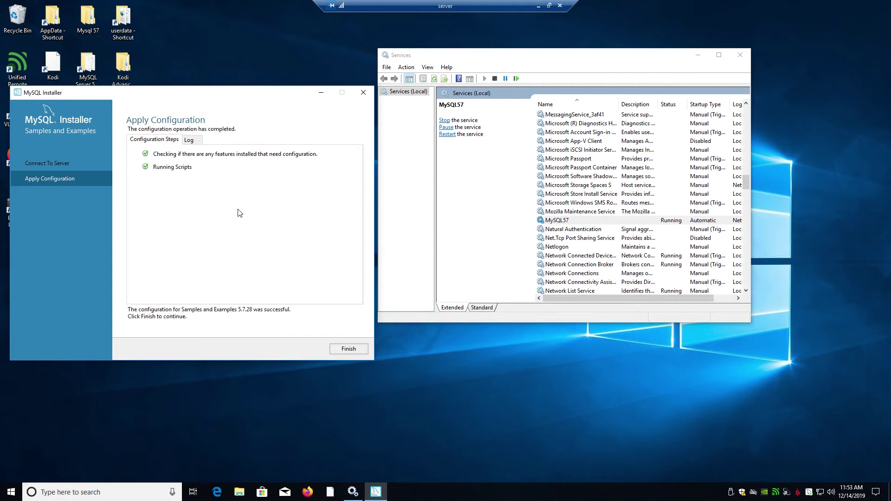
{"action": "left_click", "coordinate": [362, 348]}
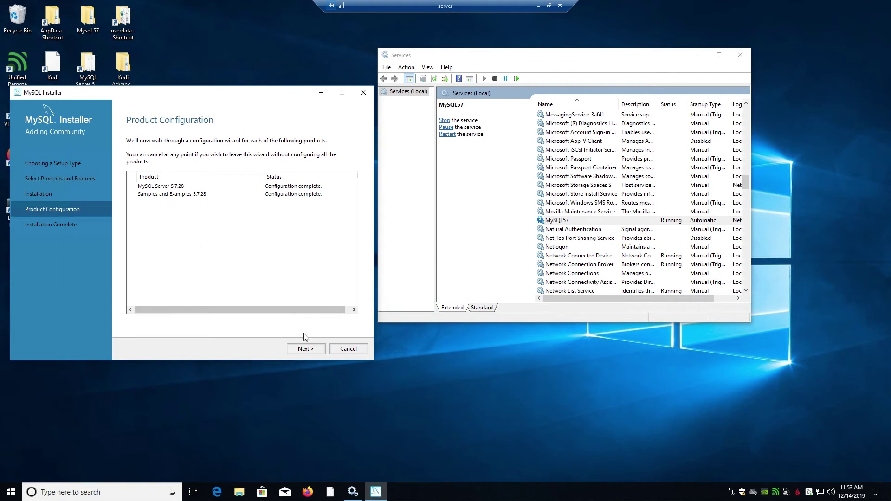
Step: Complete the installation with Start MySQL Workbench and Shell left ticked, launching both
{"action": "left_click", "coordinate": [308, 349]}
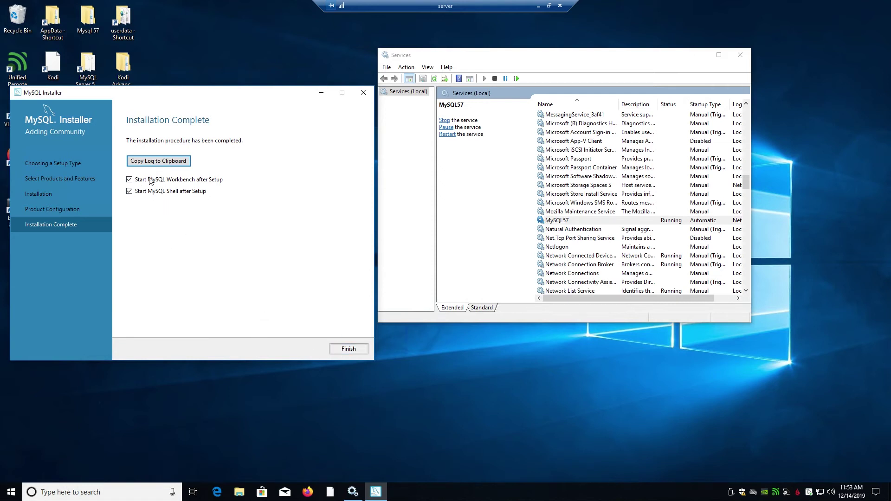
{"action": "left_click", "coordinate": [349, 349]}
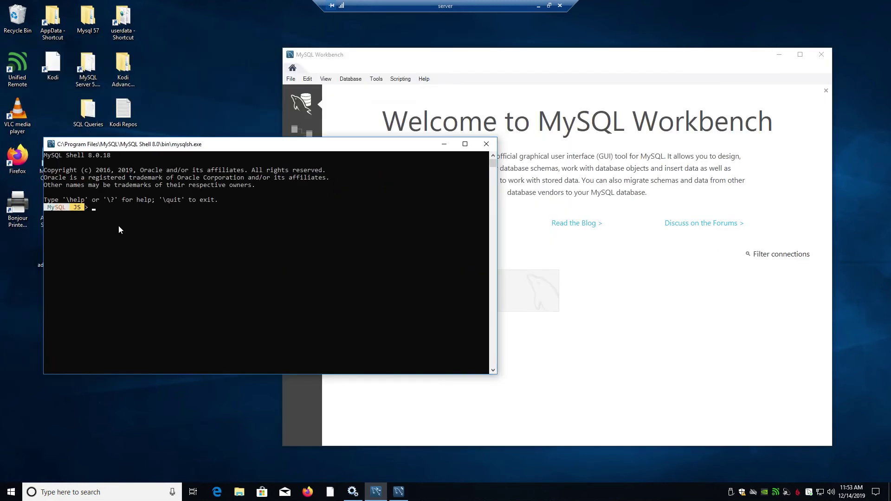
Step: Dismiss MySQL Shell and return to the Local instance MySQL57 query with the SET GLOBAL statements
{"action": "key", "text": "Return"}
{"action": "left_click", "coordinate": [486, 144]}
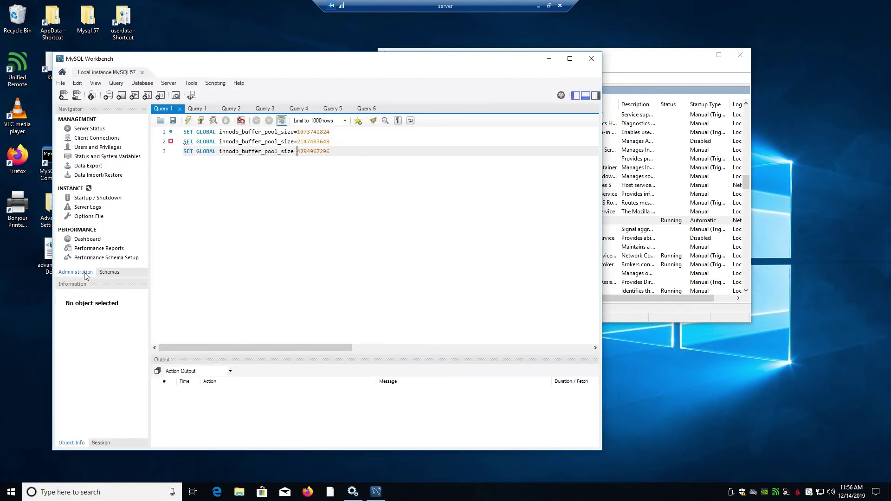
{"action": "left_click", "coordinate": [86, 277]}
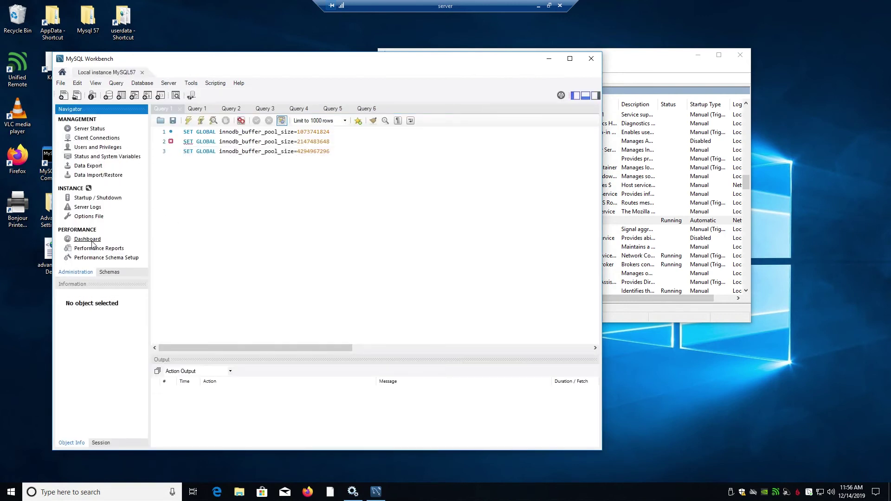
Step: Show the Server Status page for Local instance MySQL57, confirming it is Running
{"action": "left_click", "coordinate": [97, 129]}
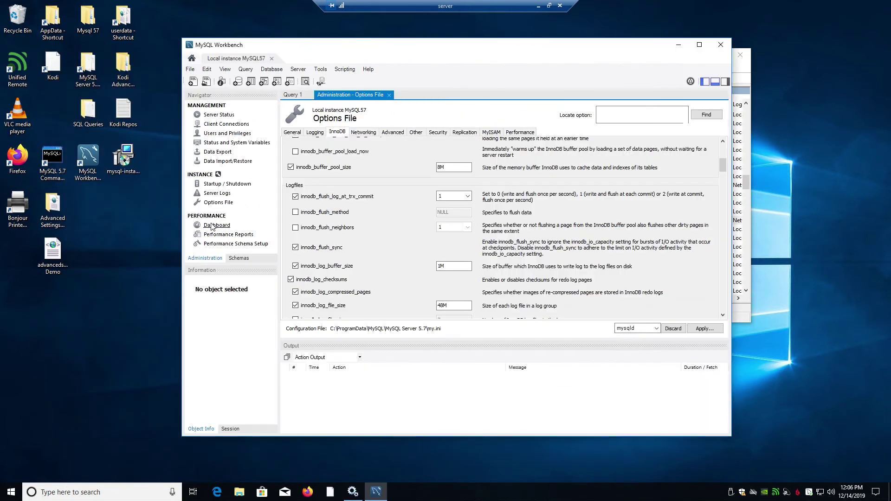
Step: Open the Performance Dashboard and inspect the InnoDB Buffer Pool gauge at 45% usage
{"action": "left_click", "coordinate": [217, 225]}
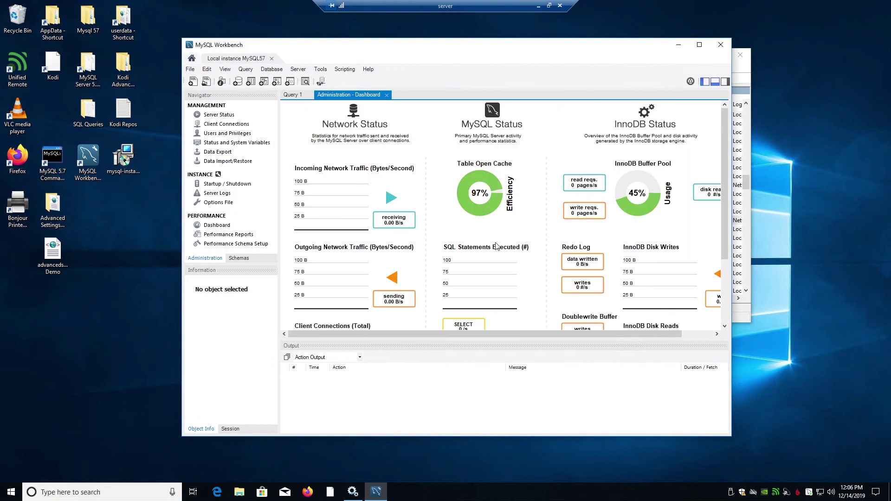
{"action": "mouse_move", "coordinate": [663, 194]}
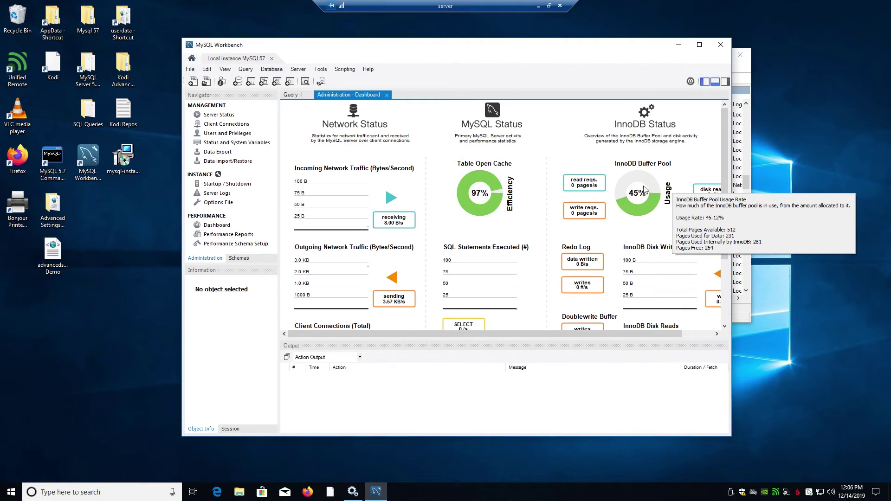
Step: Check innodb_buffer_pool_size (8M) in the Options File InnoDB settings, then return to Server Status
{"action": "left_click", "coordinate": [207, 204]}
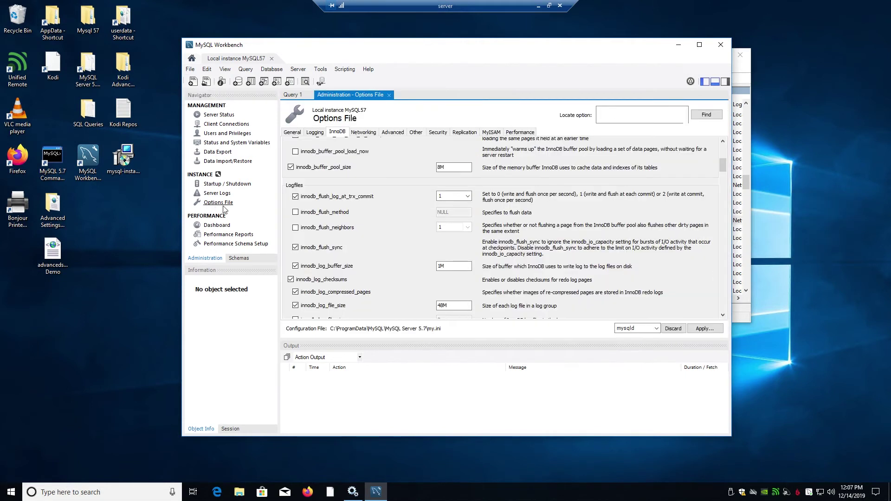
{"action": "scroll", "coordinate": [409, 249], "scroll_direction": "up", "scroll_amount": 5}
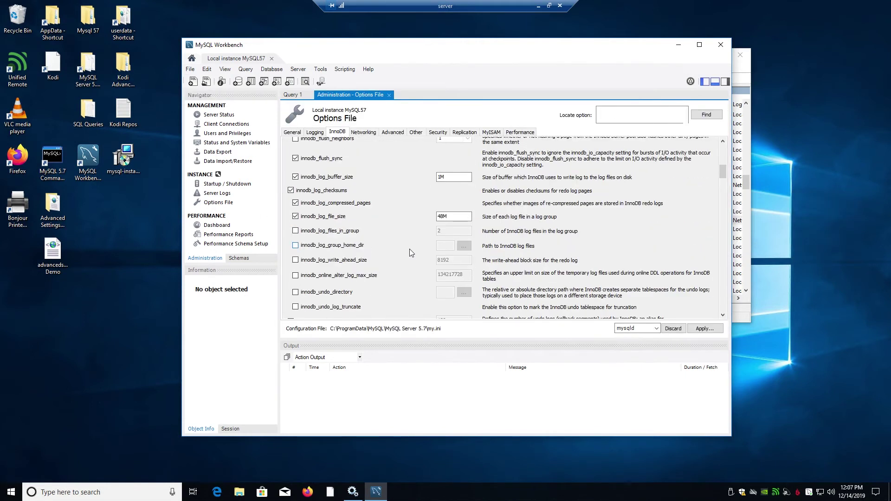
{"action": "scroll", "coordinate": [408, 251], "scroll_direction": "down", "scroll_amount": 3}
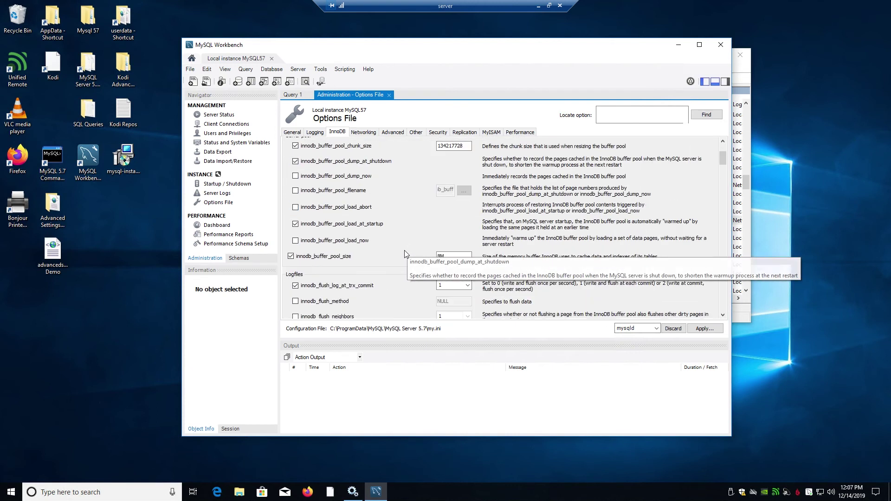
{"action": "left_click", "coordinate": [441, 255]}
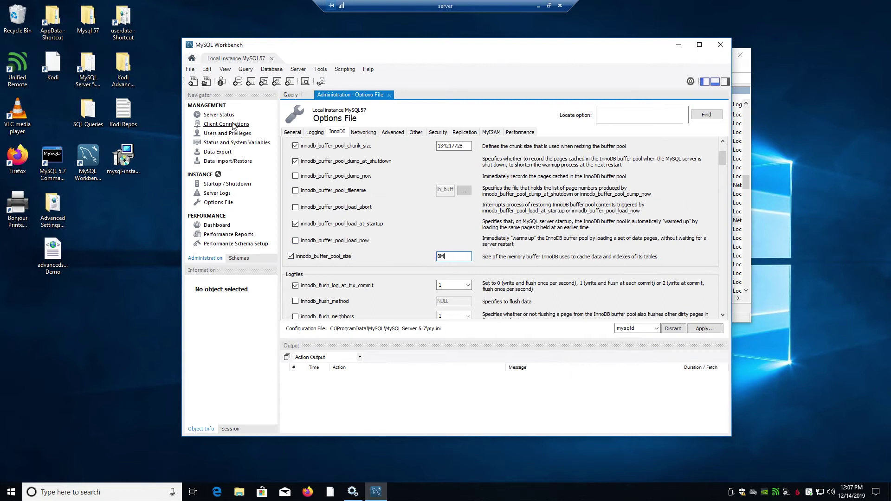
{"action": "left_click", "coordinate": [219, 116]}
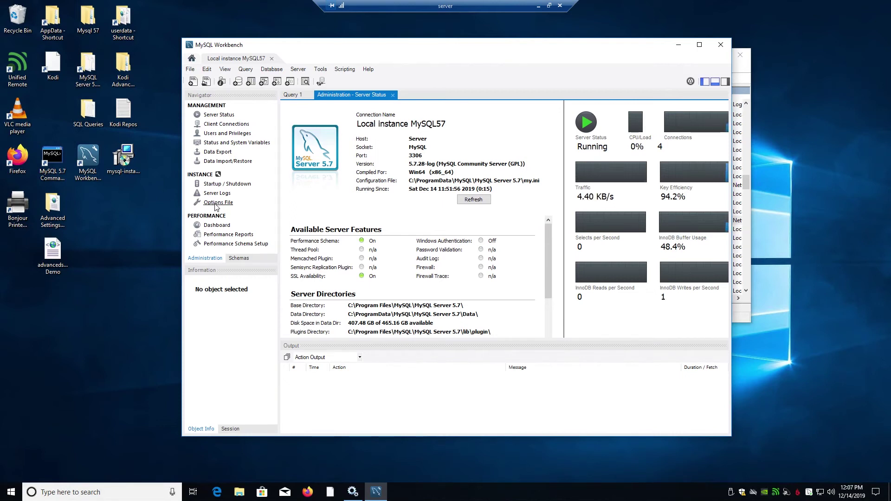
{"action": "left_click", "coordinate": [288, 95]}
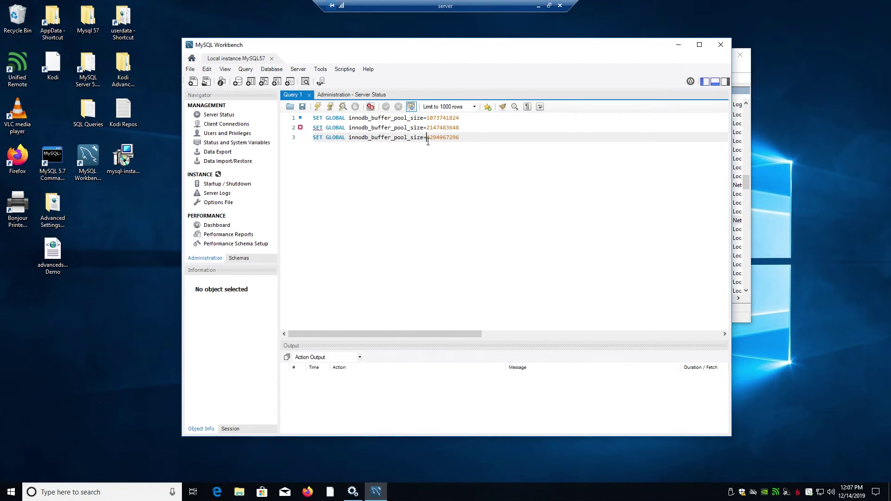
{"action": "left_click_drag", "start_coordinate": [466, 117], "coordinate": [426, 139]}
{"action": "left_click_drag", "start_coordinate": [454, 138], "coordinate": [297, 137]}
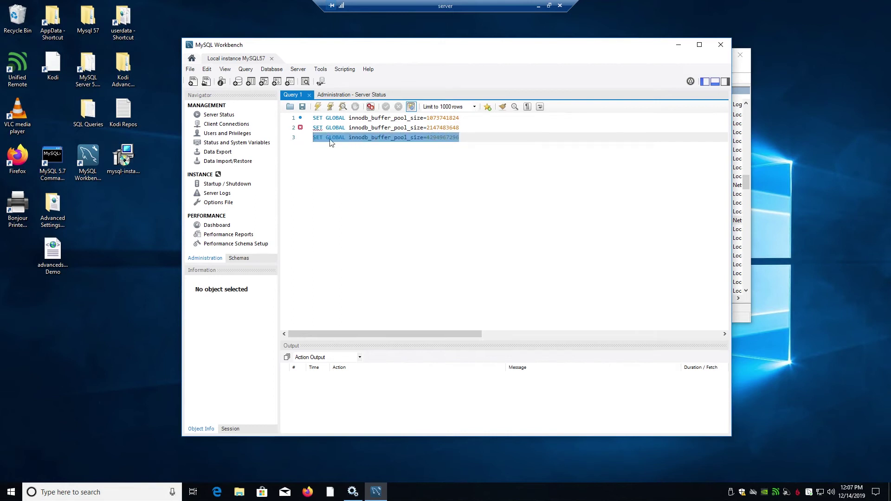
{"action": "left_click", "coordinate": [317, 106]}
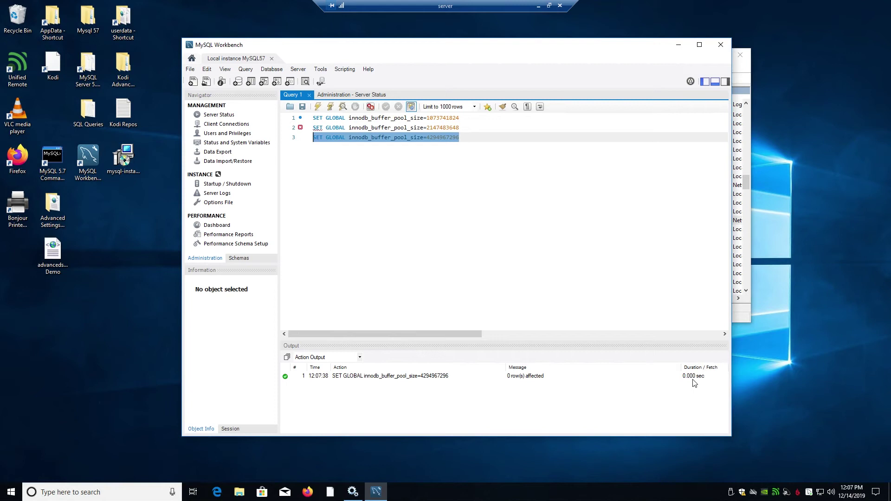
Step: Reopen and refresh the Performance Dashboard, now showing InnoDB Buffer Pool usage at 0%
{"action": "left_click", "coordinate": [211, 227]}
{"action": "mouse_move", "coordinate": [636, 199]}
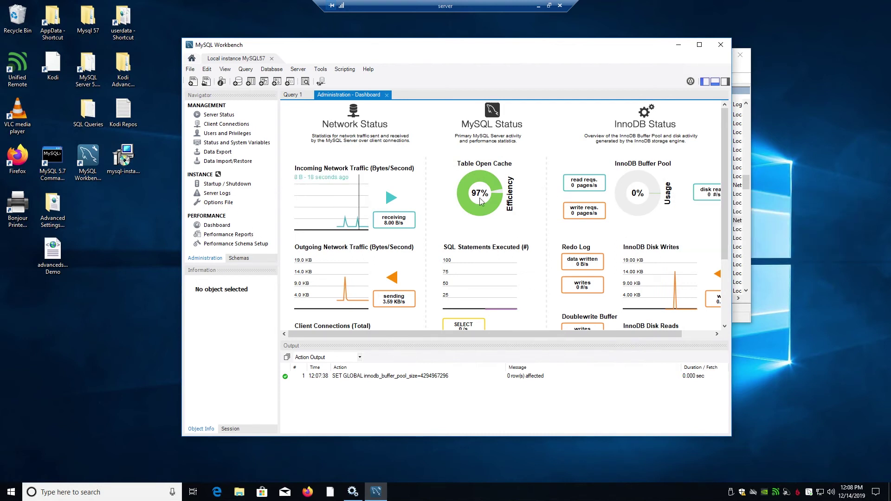
{"action": "left_click", "coordinate": [225, 229]}
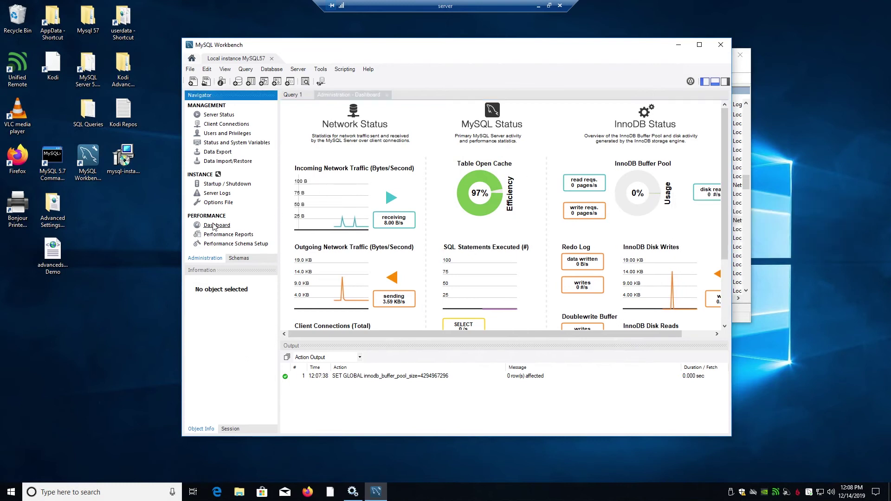
{"action": "left_click_drag", "start_coordinate": [528, 45], "coordinate": [382, 78]}
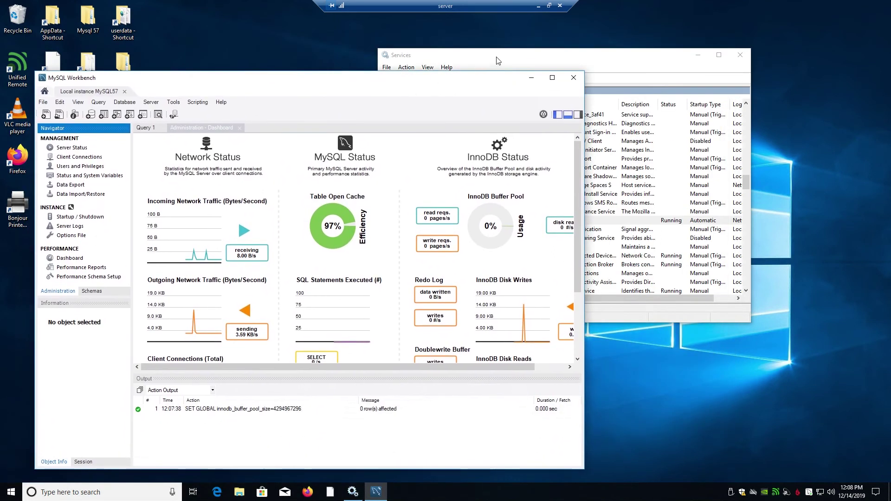
Step: Clear the 8M innodb_buffer_pool_size value in the Options File InnoDB settings
{"action": "left_click_drag", "start_coordinate": [499, 57], "coordinate": [510, 65]}
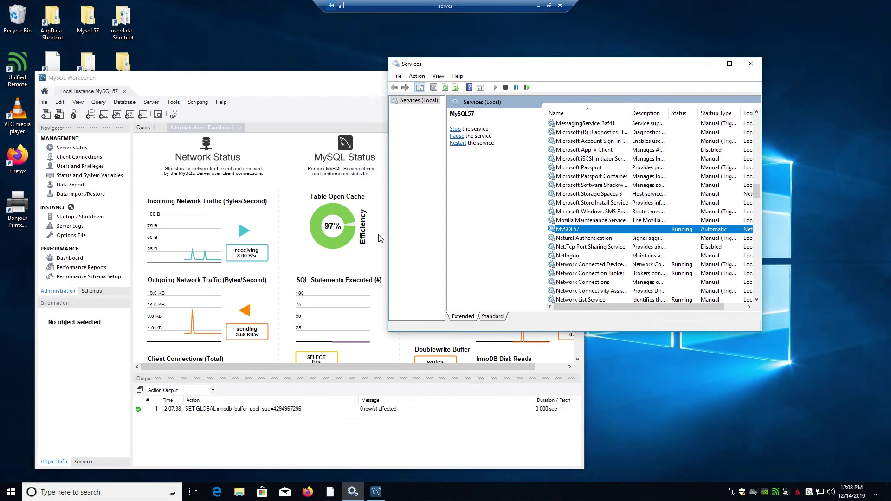
{"action": "left_click", "coordinate": [72, 236]}
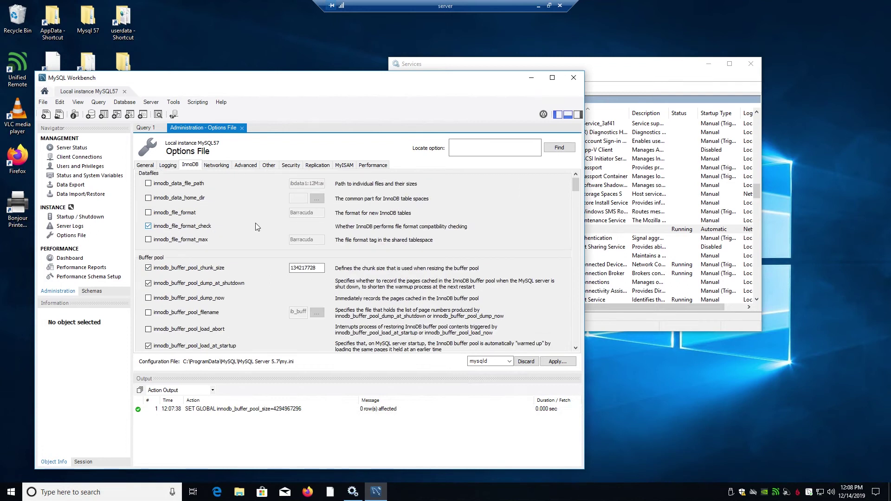
{"action": "left_click", "coordinate": [298, 289]}
{"action": "left_click_drag", "start_coordinate": [295, 289], "coordinate": [290, 292]}
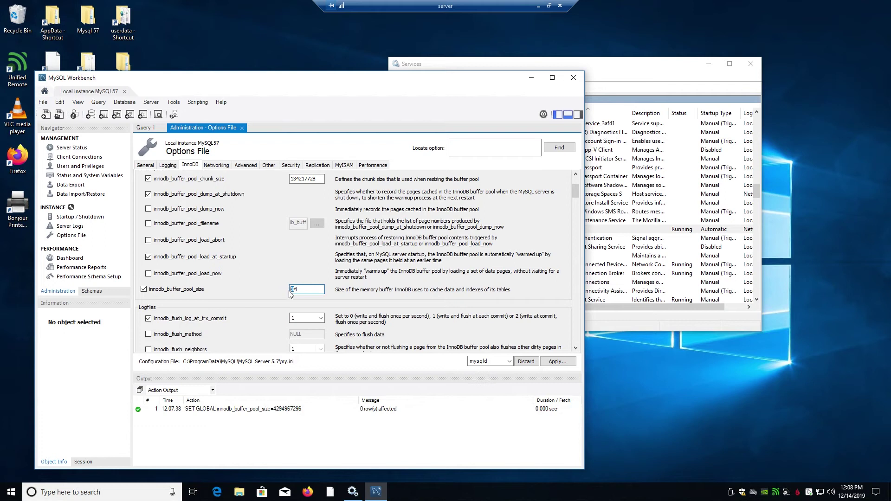
{"action": "key", "text": "BackSpace"}
{"action": "key", "text": "BackSpace"}
{"action": "left_click", "coordinate": [145, 129]}
{"action": "left_click", "coordinate": [312, 170]}
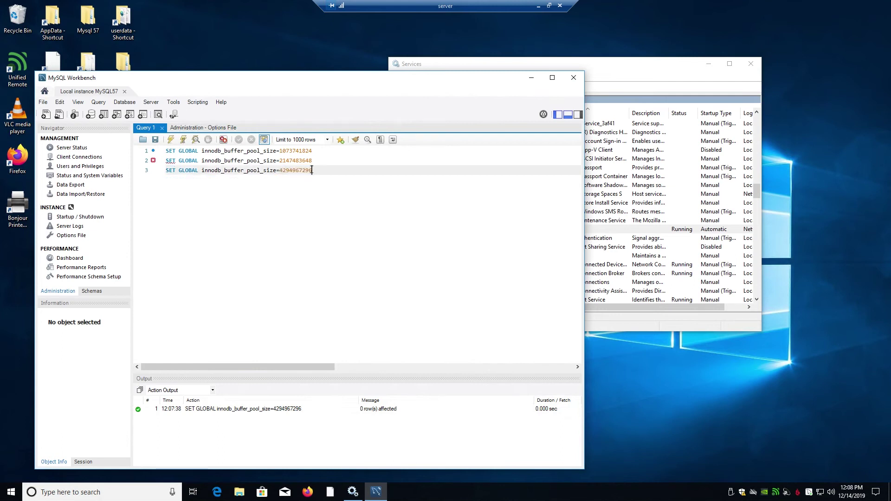
{"action": "left_click_drag", "start_coordinate": [312, 171], "coordinate": [281, 175]}
{"action": "right_click", "coordinate": [286, 168]}
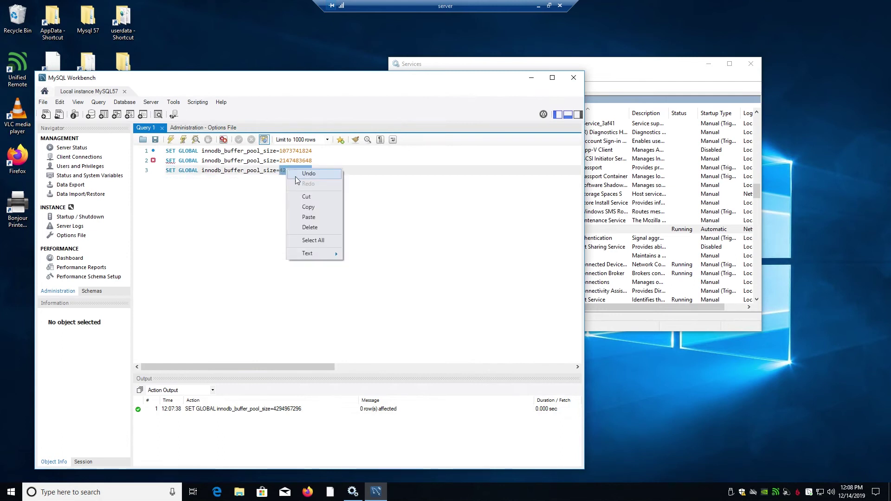
{"action": "left_click", "coordinate": [310, 208]}
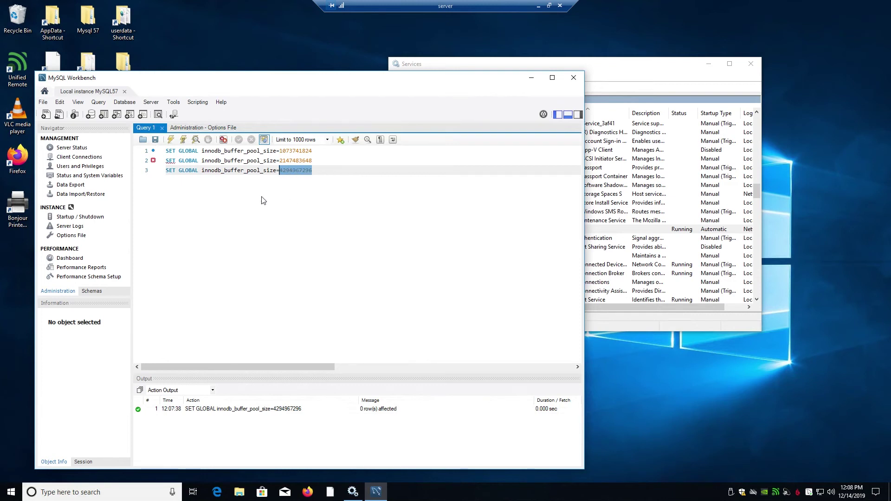
{"action": "left_click", "coordinate": [77, 240]}
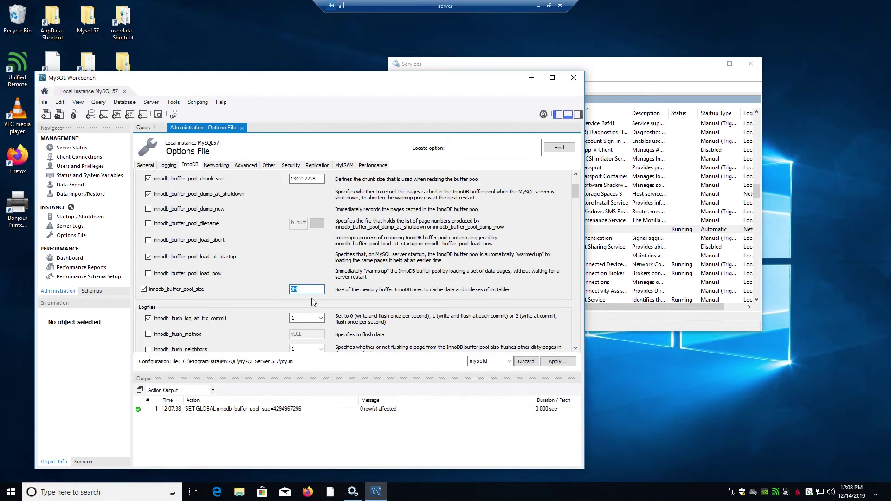
{"action": "double_click", "coordinate": [293, 289]}
{"action": "right_click", "coordinate": [293, 288]}
{"action": "left_click", "coordinate": [316, 329]}
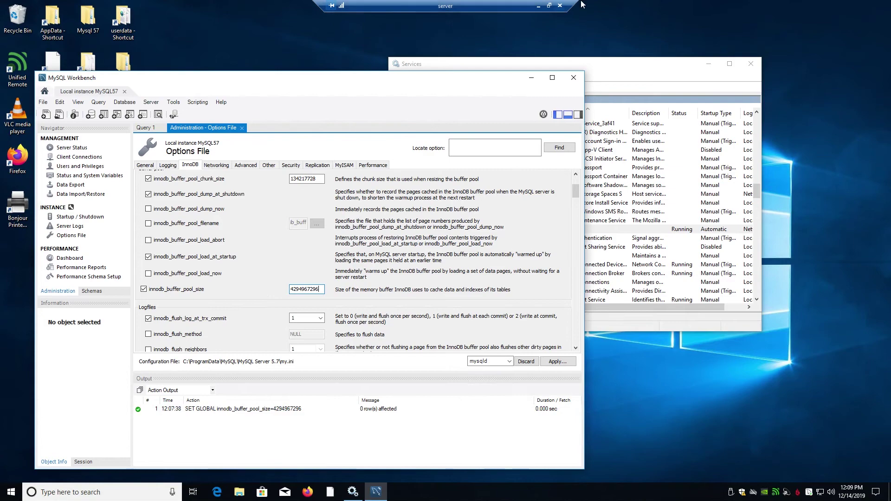
Step: Open the ConvertUnits GB-to-byte converter from Firefox's Mysql bookmarks, then return to remote Workbench
{"action": "left_click", "coordinate": [539, 7]}
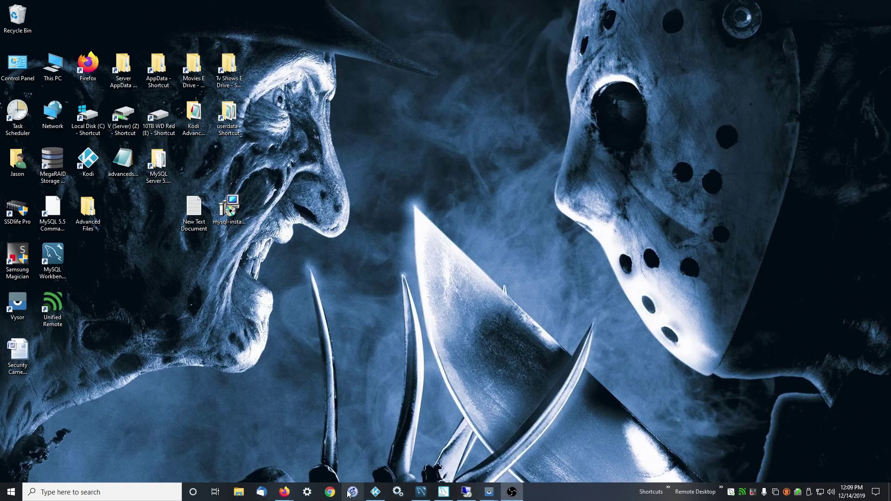
{"action": "mouse_move", "coordinate": [284, 492]}
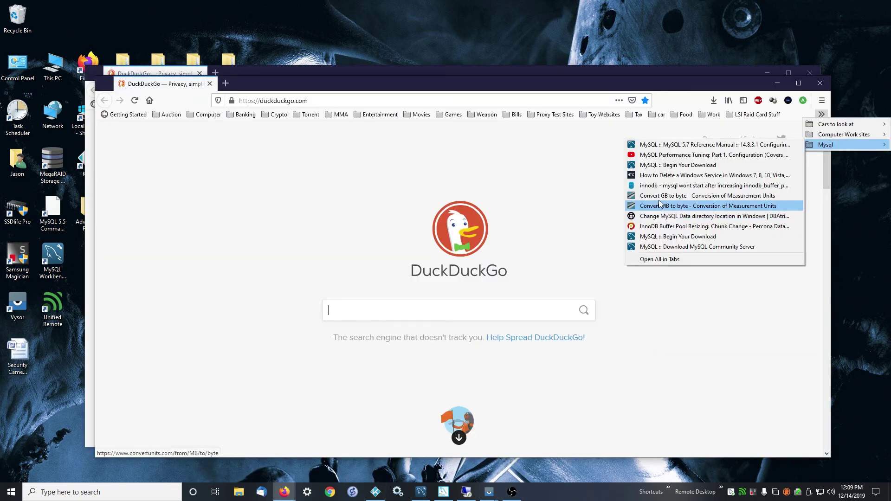
{"action": "left_click", "coordinate": [661, 205]}
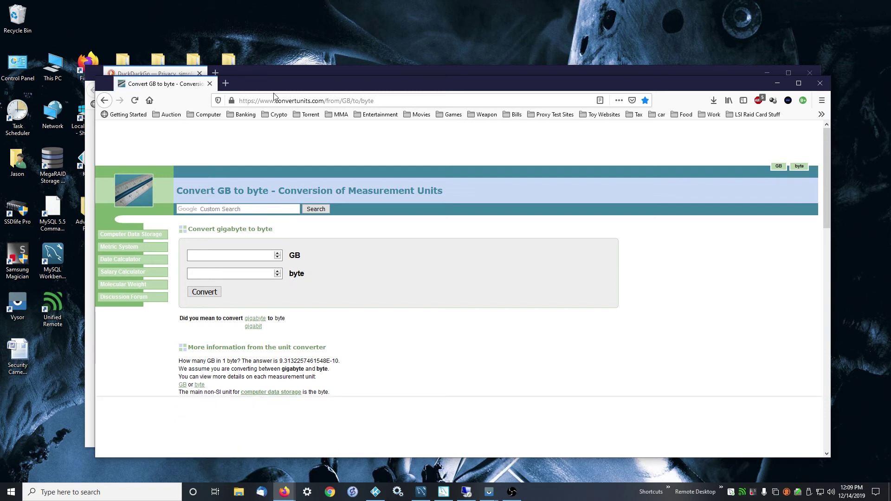
{"action": "left_click_drag", "start_coordinate": [250, 78], "coordinate": [230, 83]}
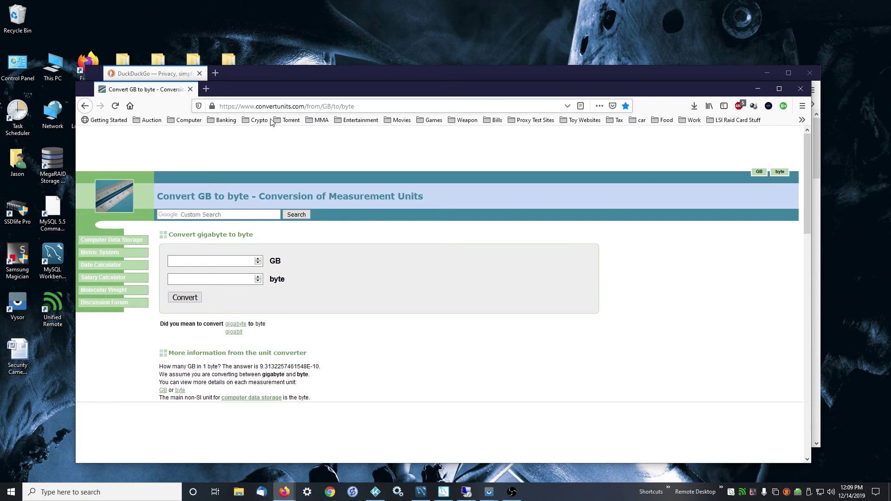
{"action": "mouse_move", "coordinate": [380, 493]}
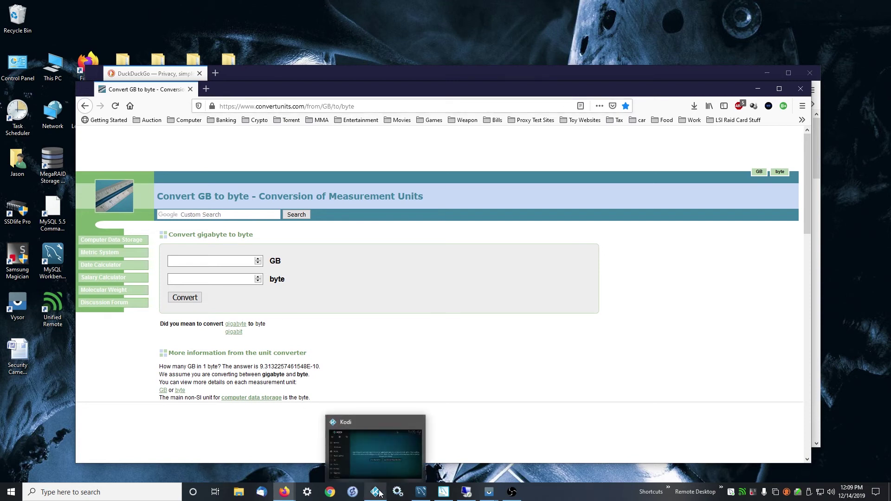
{"action": "left_click", "coordinate": [467, 492]}
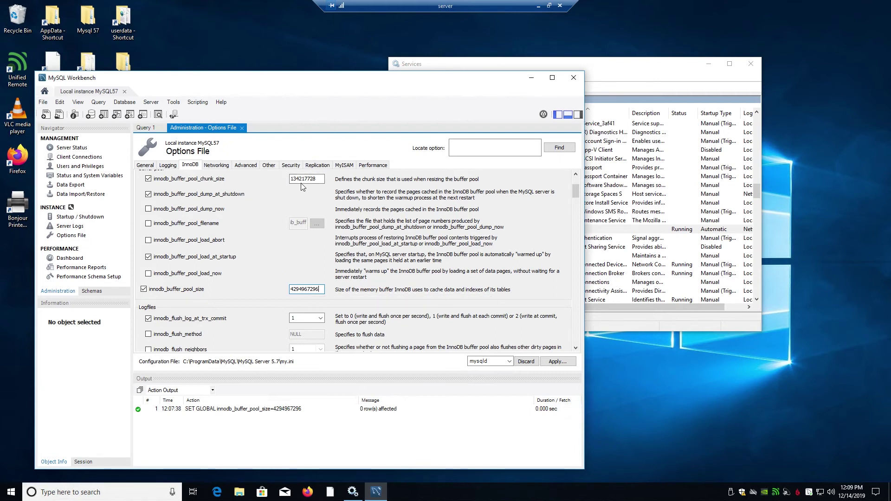
{"action": "scroll", "coordinate": [302, 186], "scroll_direction": "down", "scroll_amount": 1}
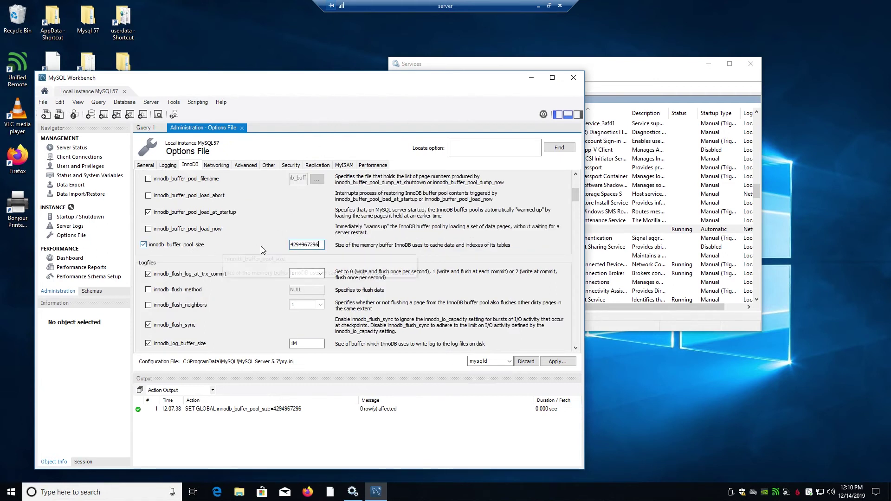
{"action": "scroll", "coordinate": [283, 243], "scroll_direction": "up", "scroll_amount": 2}
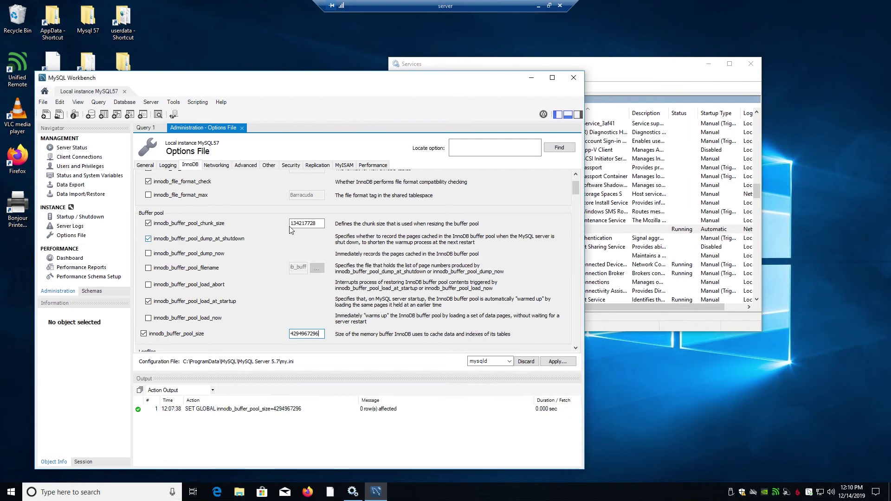
{"action": "scroll", "coordinate": [261, 253], "scroll_direction": "up", "scroll_amount": 3}
{"action": "scroll", "coordinate": [261, 253], "scroll_direction": "down", "scroll_amount": 6}
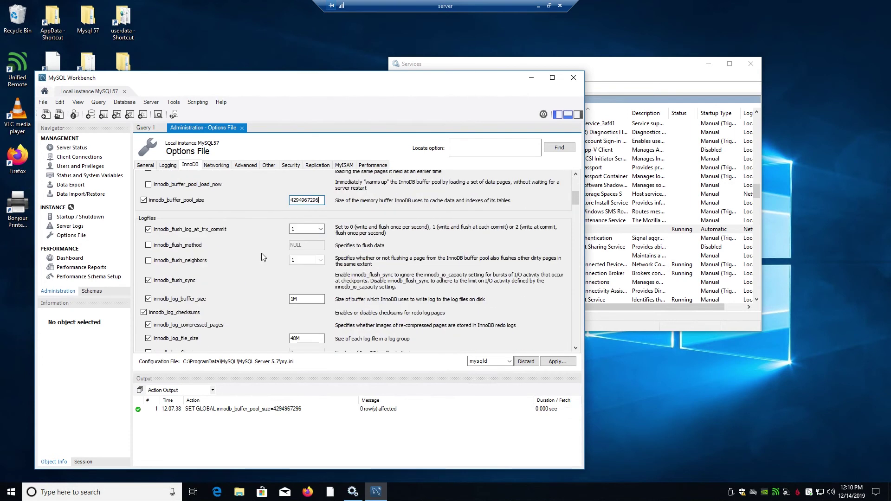
{"action": "scroll", "coordinate": [269, 249], "scroll_direction": "up", "scroll_amount": 2}
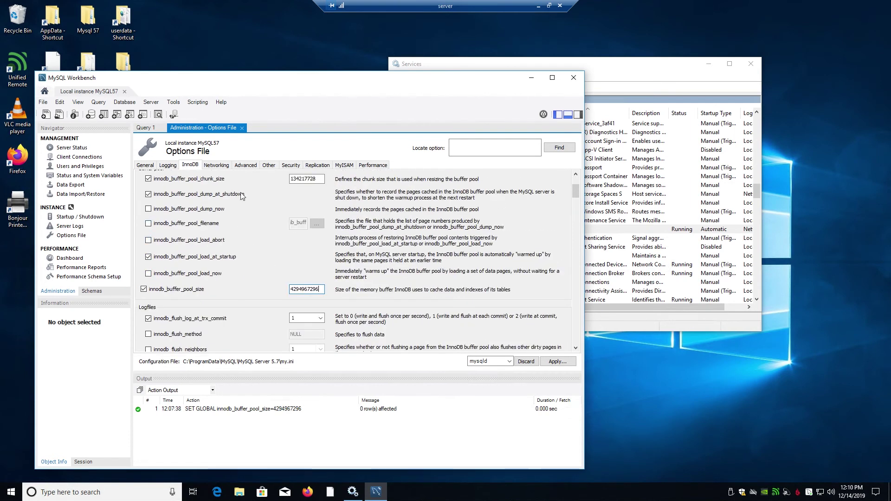
{"action": "scroll", "coordinate": [240, 217], "scroll_direction": "down", "scroll_amount": 2}
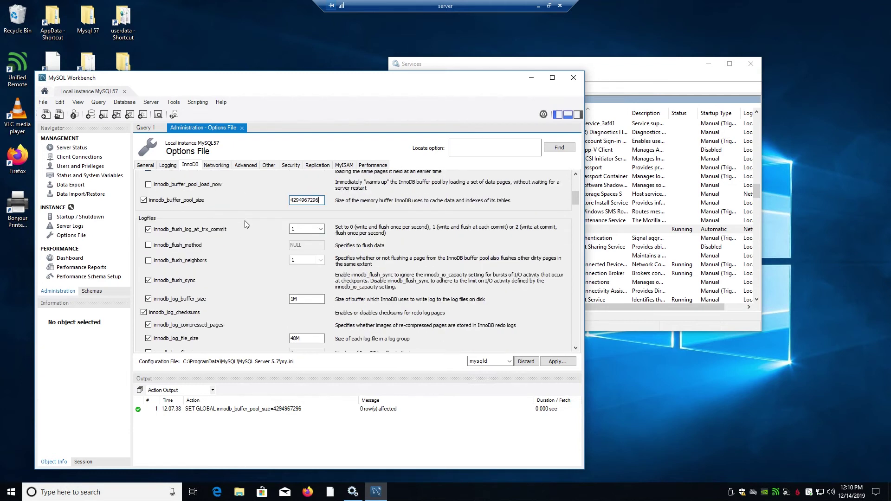
{"action": "left_click", "coordinate": [557, 361]}
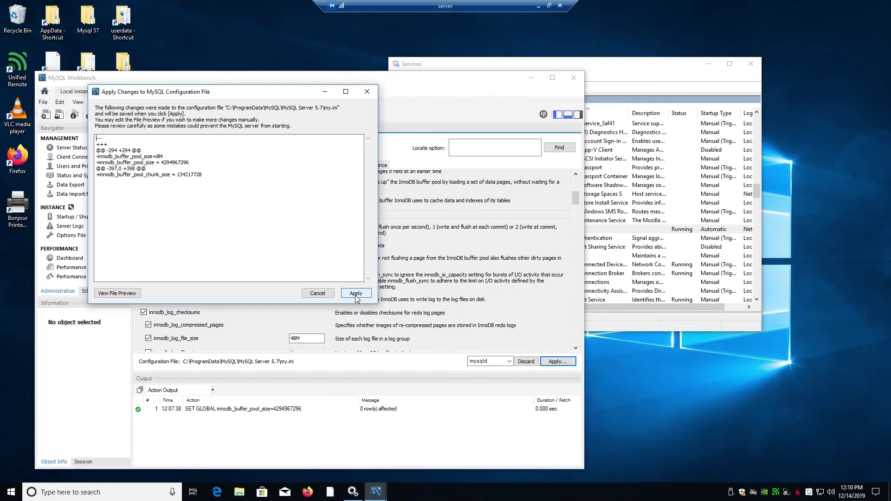
{"action": "left_click", "coordinate": [355, 294]}
{"action": "left_click", "coordinate": [405, 254]}
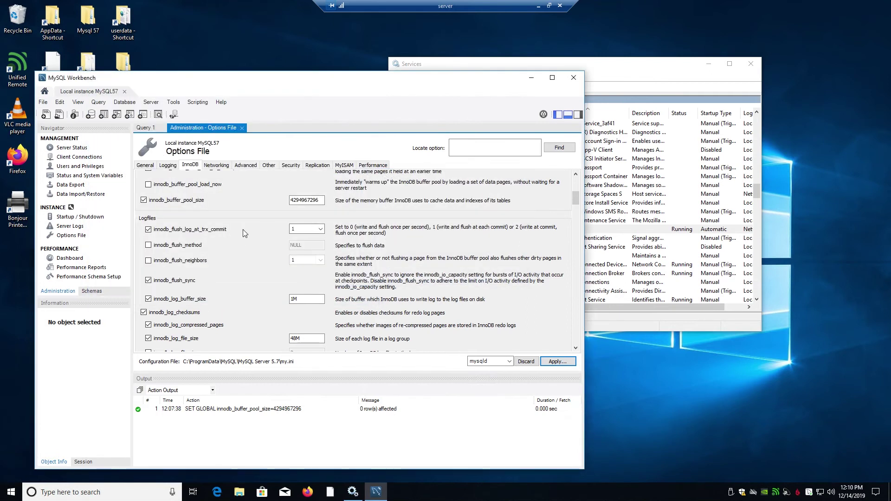
Step: Bring the Windows Services list to the front
{"action": "scroll", "coordinate": [282, 282], "scroll_direction": "down", "scroll_amount": 4}
{"action": "scroll", "coordinate": [283, 288], "scroll_direction": "up", "scroll_amount": 4}
{"action": "scroll", "coordinate": [281, 286], "scroll_direction": "up", "scroll_amount": 2}
{"action": "scroll", "coordinate": [280, 287], "scroll_direction": "down", "scroll_amount": 2}
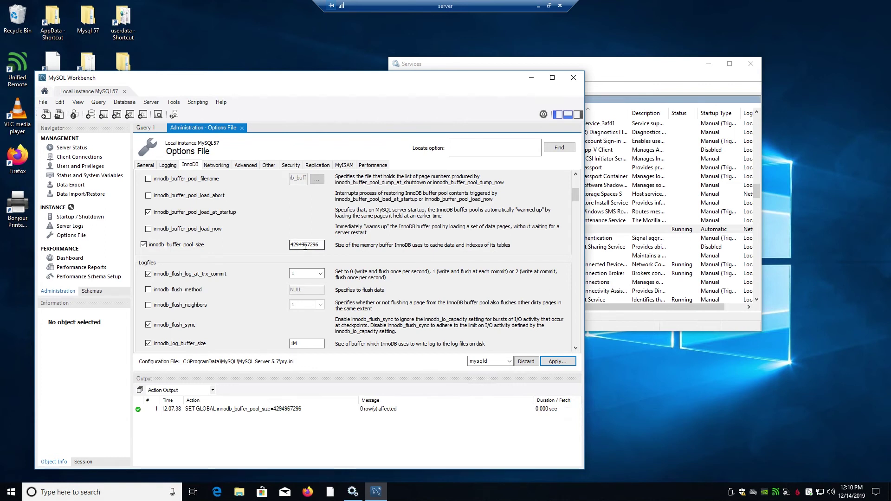
{"action": "left_click_drag", "start_coordinate": [612, 71], "coordinate": [462, 81]}
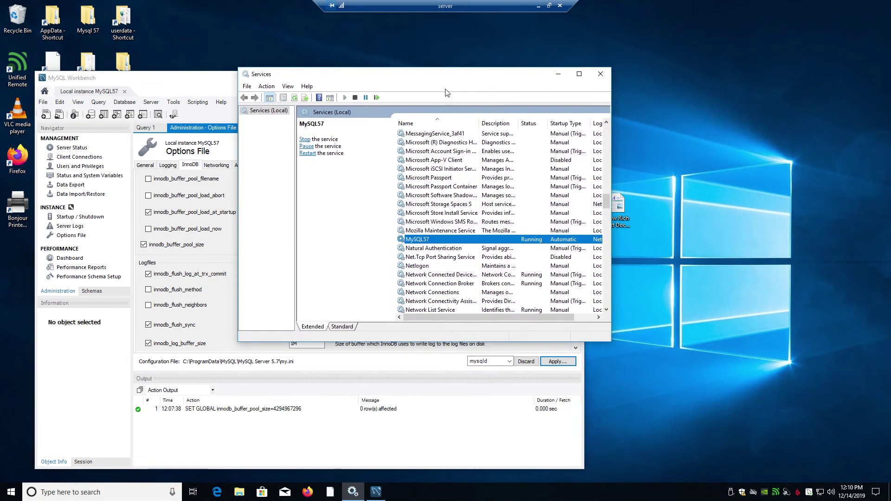
Step: Restart the MySQL57 service, then view Workbench's Server Status showing the server running
{"action": "right_click", "coordinate": [418, 242]}
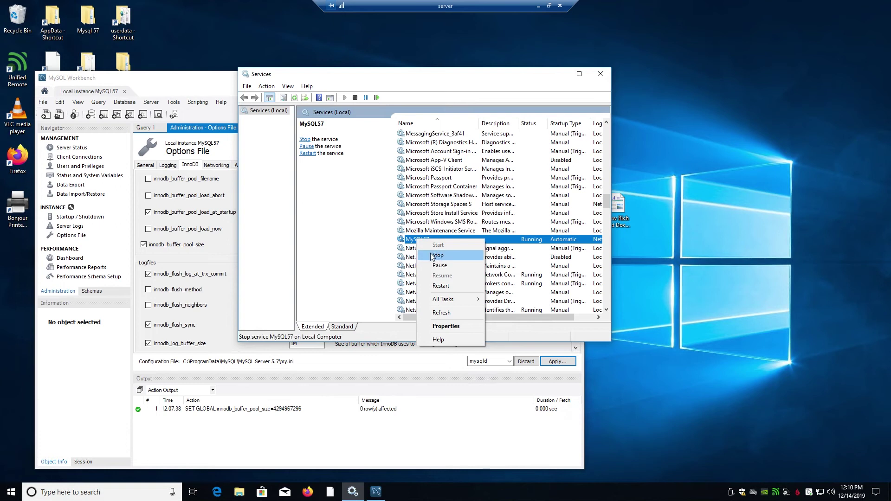
{"action": "left_click", "coordinate": [358, 239]}
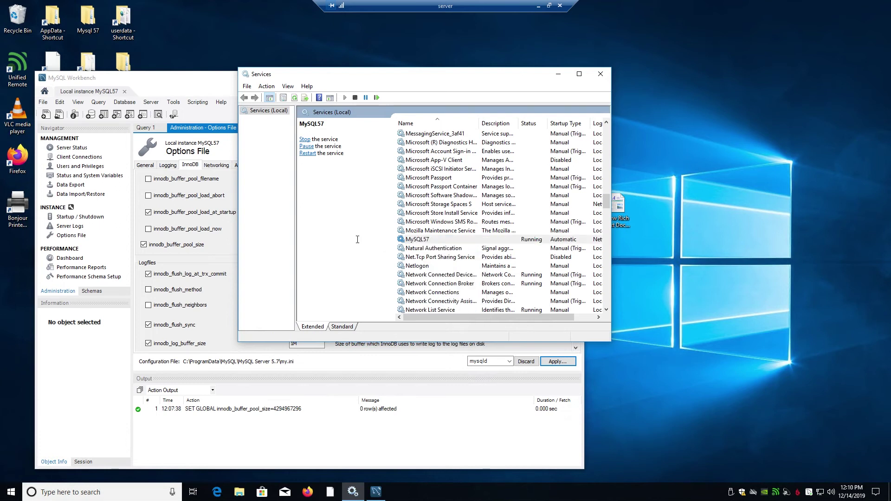
{"action": "right_click", "coordinate": [412, 242]}
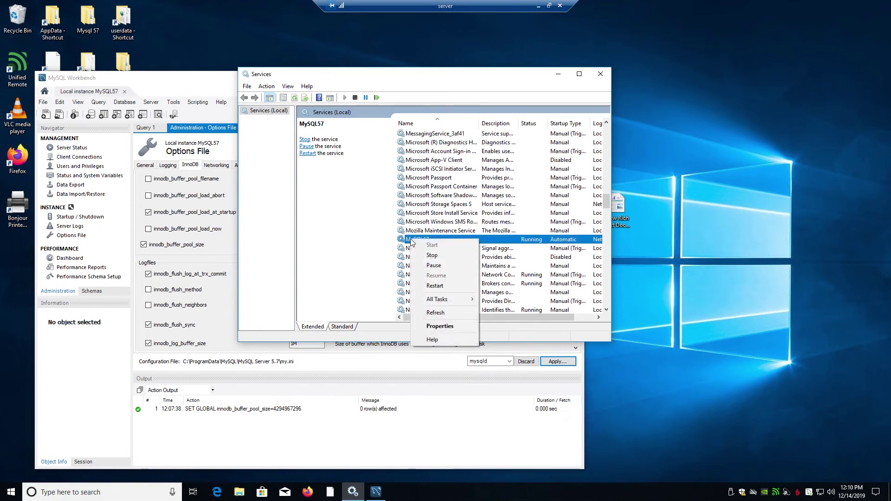
{"action": "left_click", "coordinate": [435, 286]}
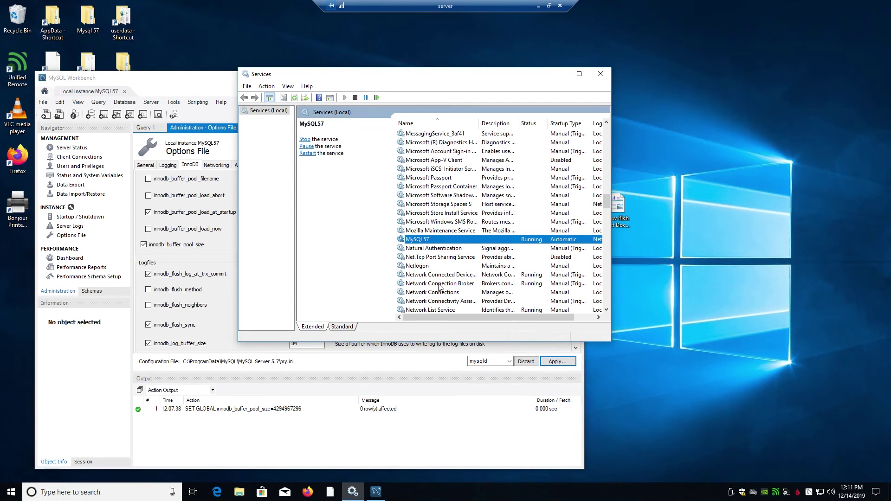
{"action": "left_click", "coordinate": [195, 87]}
{"action": "left_click", "coordinate": [72, 148]}
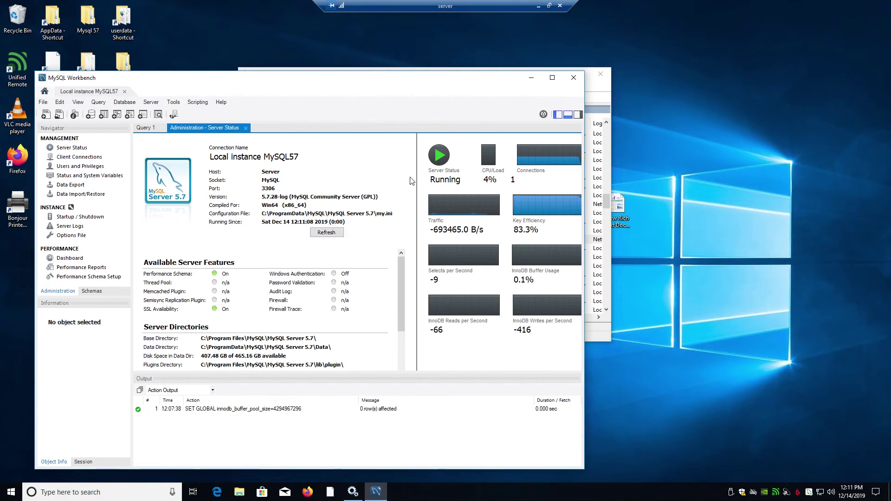
Step: Check the InnoDB Buffer Pool gauge on the Dashboard, then go back to the Options File settings
{"action": "left_click", "coordinate": [78, 236]}
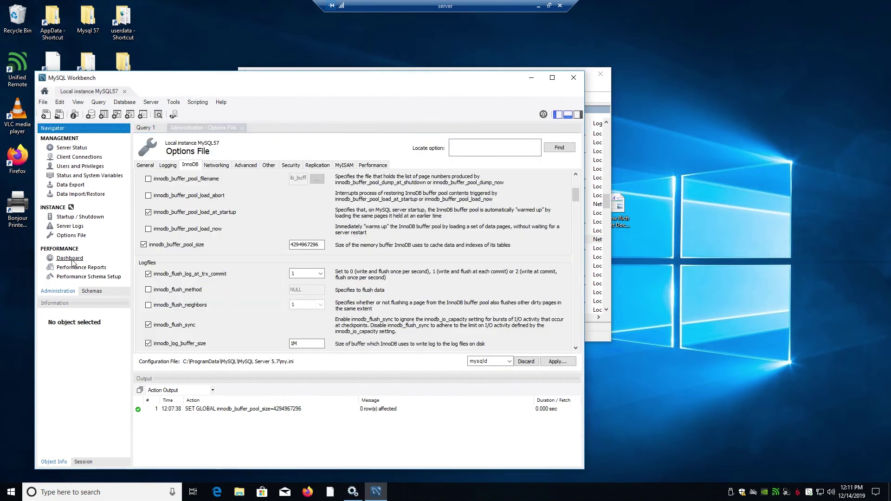
{"action": "left_click", "coordinate": [72, 259]}
{"action": "mouse_move", "coordinate": [508, 227]}
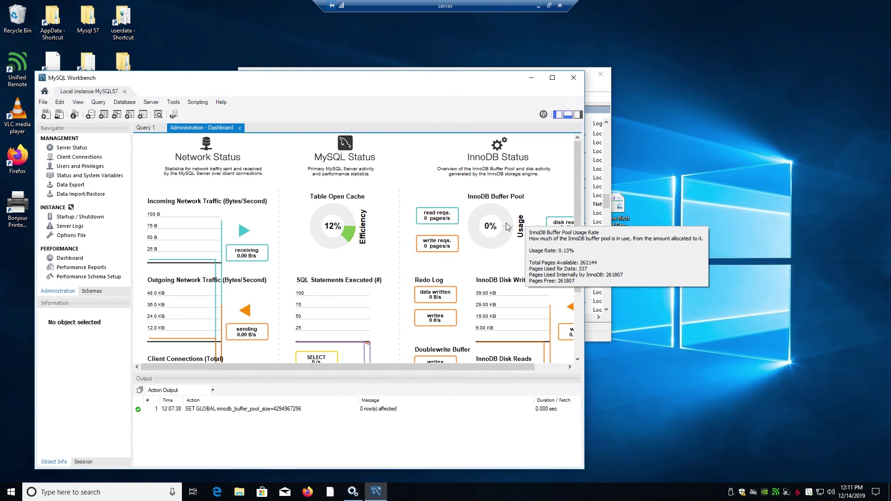
{"action": "mouse_move", "coordinate": [329, 230]}
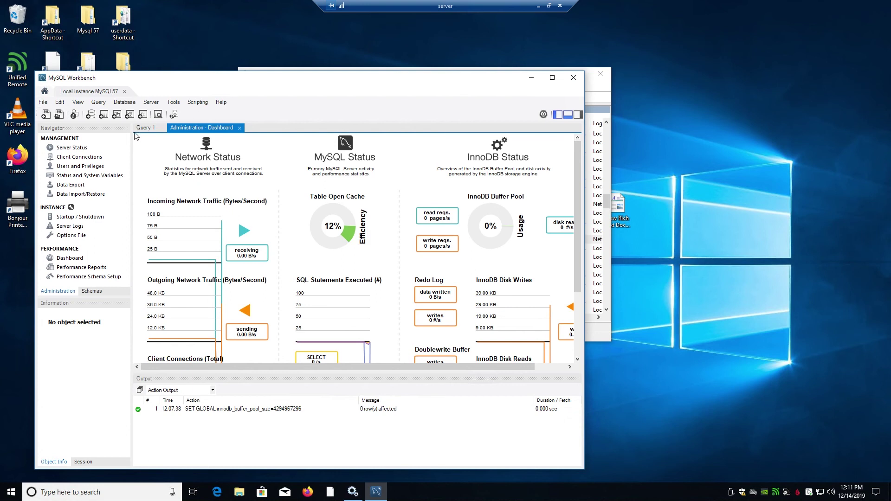
{"action": "left_click", "coordinate": [72, 235]}
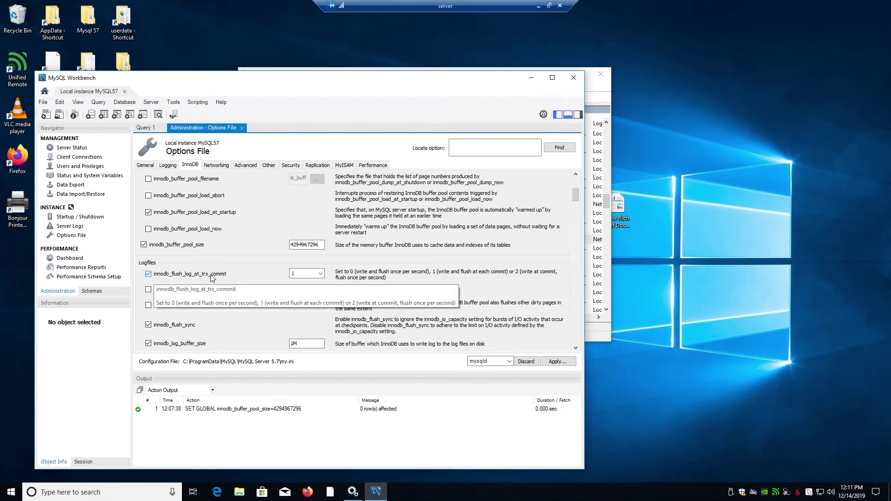
Step: Set innodb_flush_log_at_trx_commit to 0 on the InnoDB tab
{"action": "left_click", "coordinate": [321, 273]}
{"action": "left_click", "coordinate": [323, 276]}
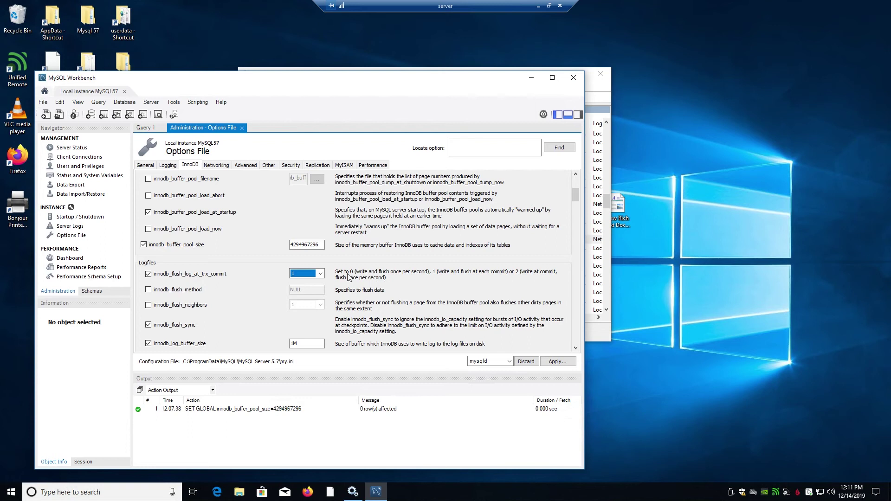
{"action": "left_click", "coordinate": [320, 274]}
{"action": "left_click", "coordinate": [314, 284]}
{"action": "scroll", "coordinate": [372, 287], "scroll_direction": "down", "scroll_amount": 2}
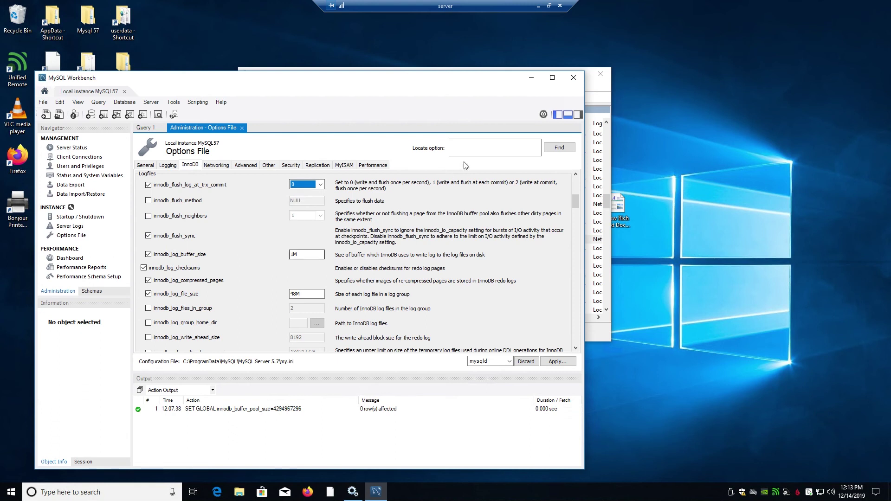
Step: Briefly bring the Services list forward, then return to Workbench
{"action": "left_click_drag", "start_coordinate": [444, 81], "coordinate": [409, 111]}
{"action": "left_click", "coordinate": [419, 78]}
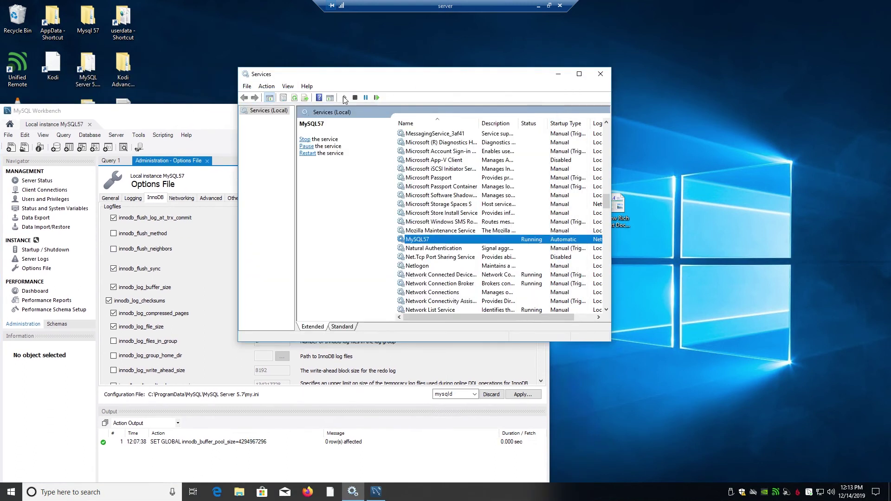
{"action": "left_click", "coordinate": [217, 125]}
Step: Apply innodb_flush_log_at_trx_commit = 0 to my.ini and confirm the save
{"action": "left_click", "coordinate": [524, 396]}
{"action": "left_click", "coordinate": [365, 307]}
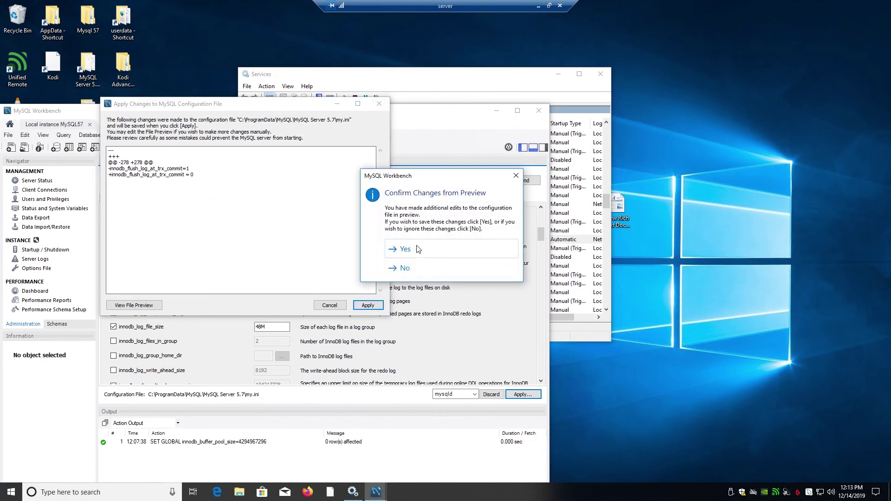
{"action": "left_click", "coordinate": [419, 249]}
Step: Restart the MySQL57 service in Services, then switch back to Workbench
{"action": "left_click", "coordinate": [417, 80]}
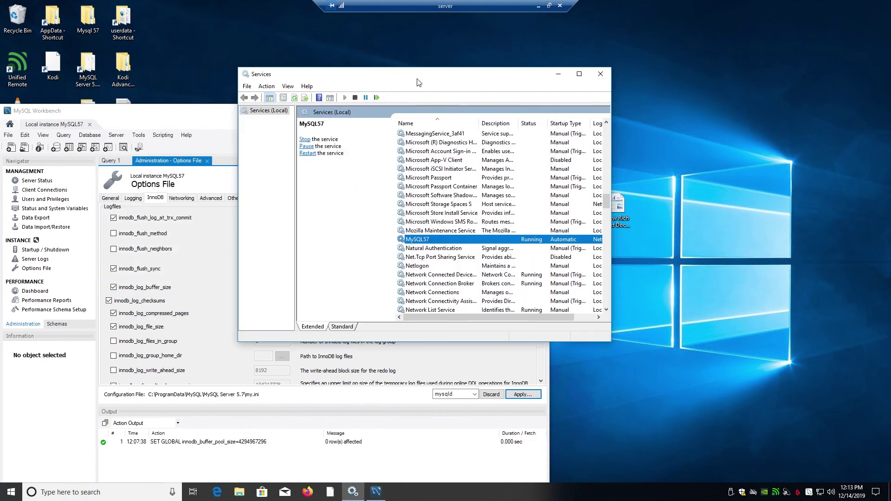
{"action": "right_click", "coordinate": [419, 241]}
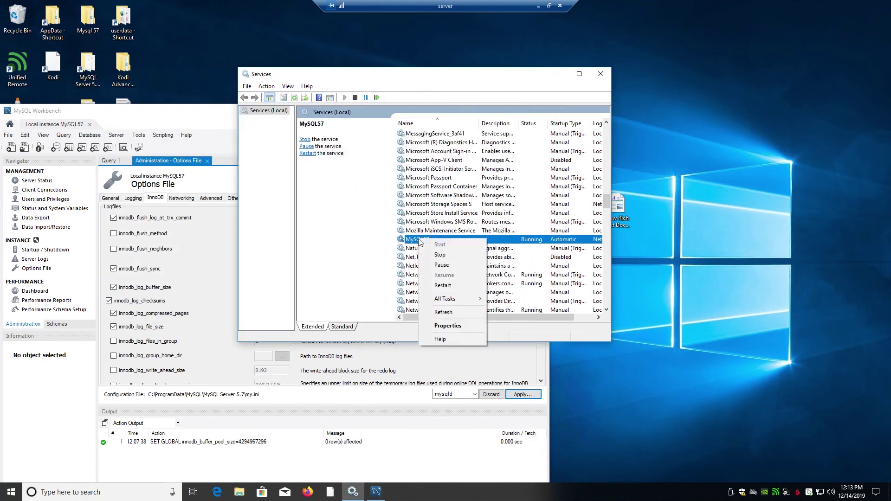
{"action": "left_click", "coordinate": [444, 287]}
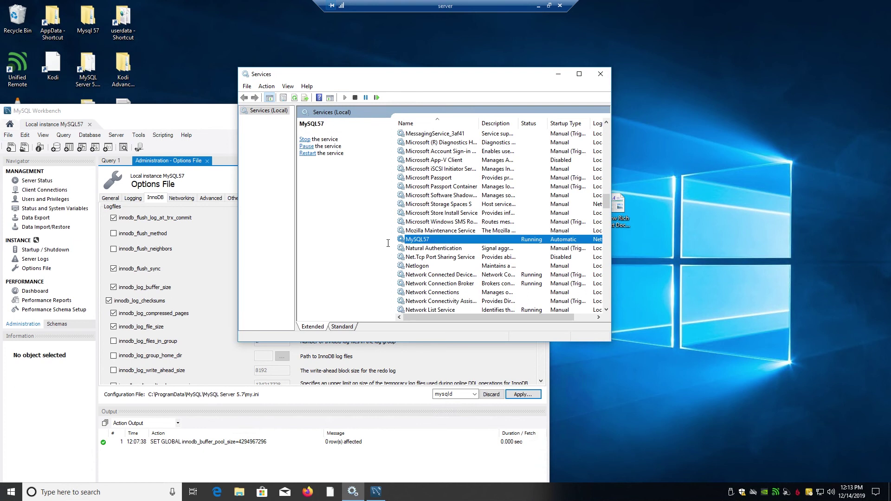
{"action": "key", "text": "alt+Tab"}
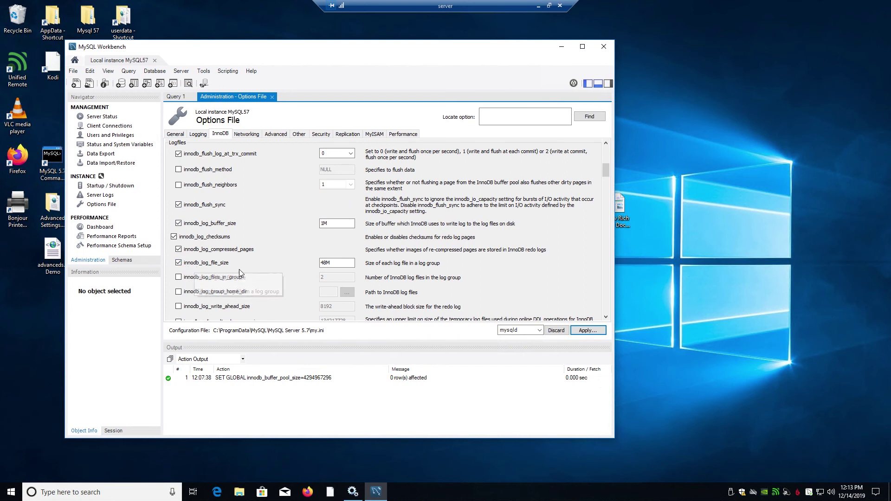
Step: Change innodb_log_file_size from 48M to 2G and apply it to my.ini
{"action": "left_click", "coordinate": [328, 263]}
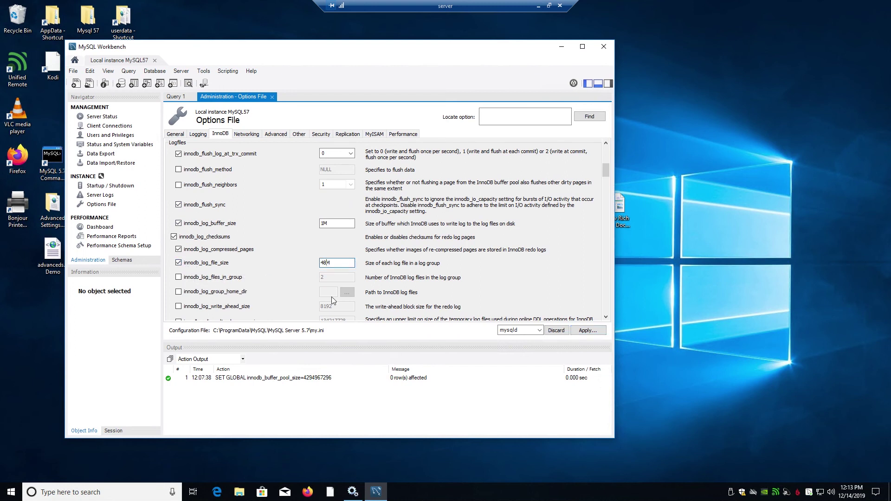
{"action": "key", "text": "BackSpace"}
{"action": "left_click", "coordinate": [587, 330]}
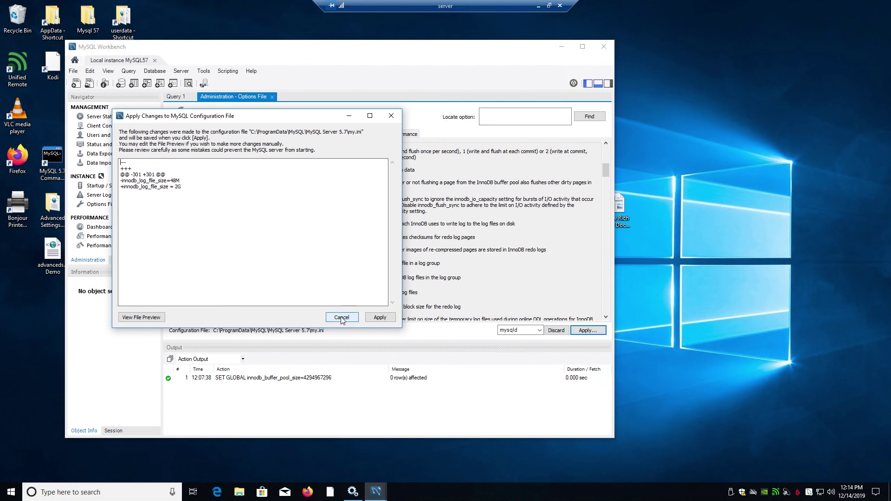
{"action": "left_click", "coordinate": [379, 318]}
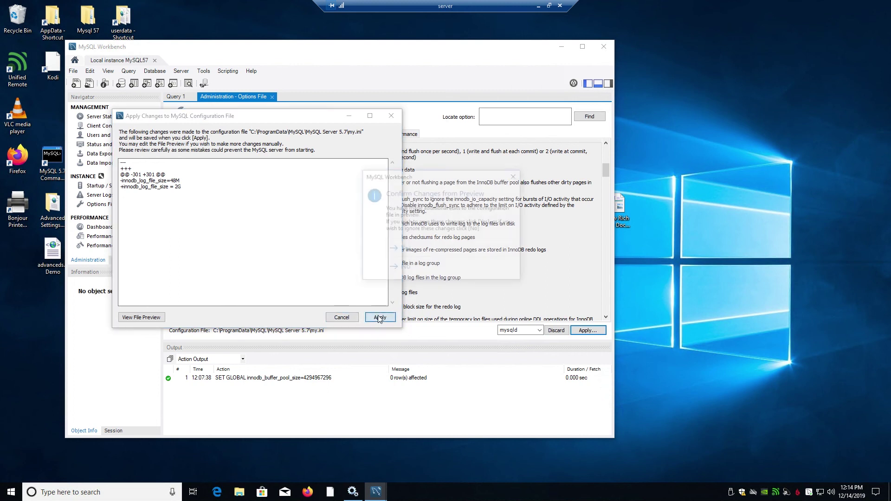
{"action": "left_click", "coordinate": [398, 253]}
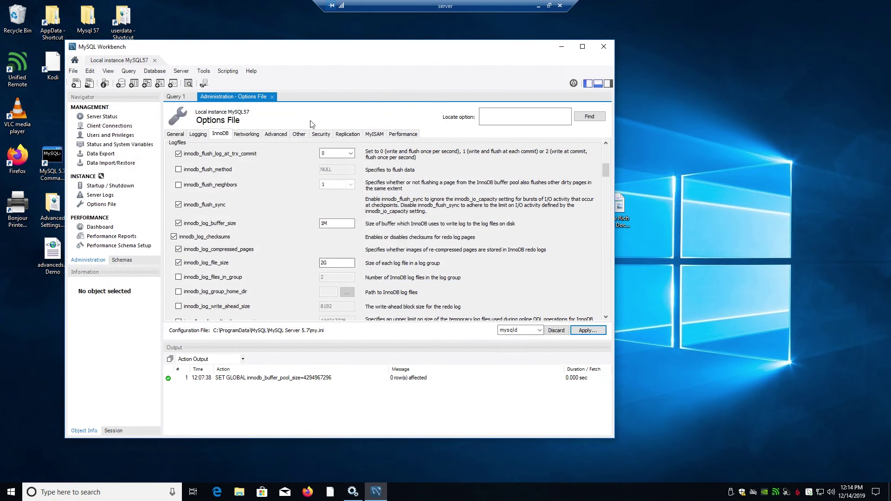
Step: Restart the MySQL57 service from the Services list, then return to Workbench
{"action": "left_click", "coordinate": [353, 492]}
{"action": "right_click", "coordinate": [423, 241]}
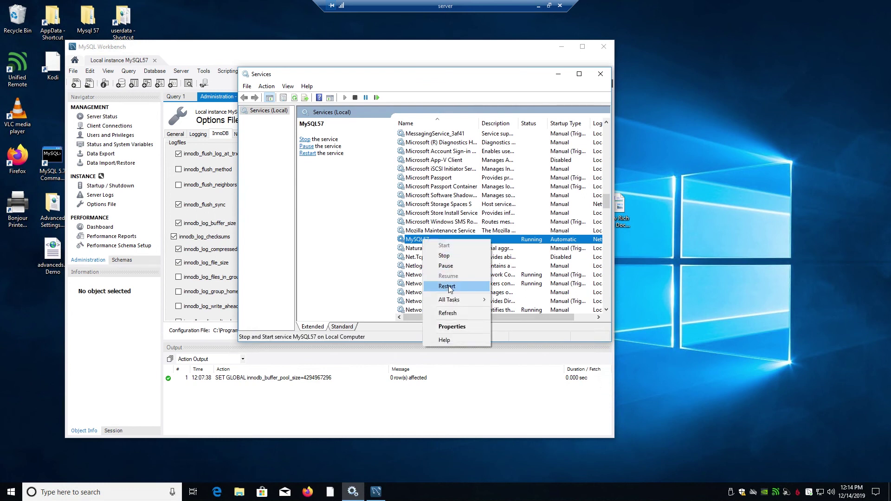
{"action": "left_click", "coordinate": [447, 287]}
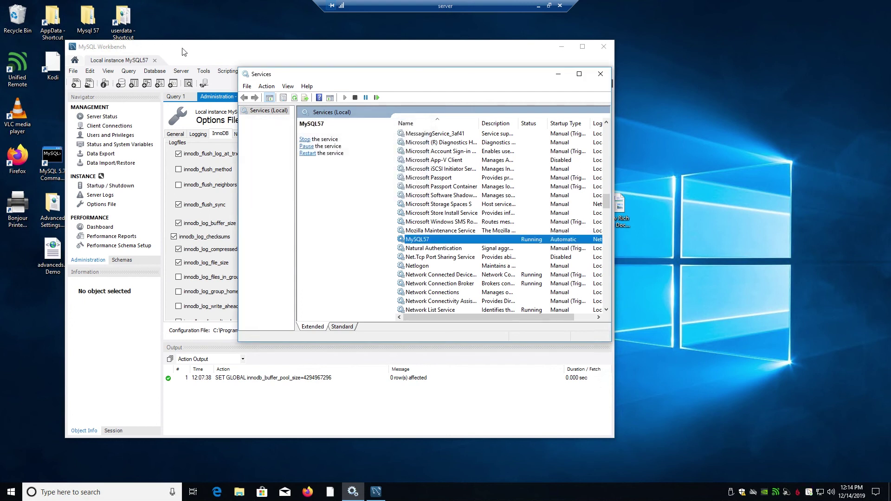
{"action": "left_click", "coordinate": [243, 51]}
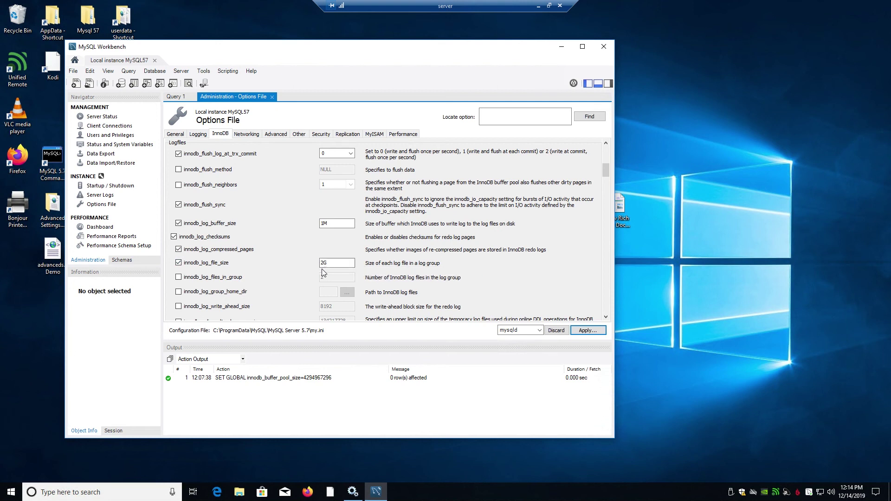
Step: On the Networking tab, change max_connections from 151 to 350
{"action": "scroll", "coordinate": [300, 269], "scroll_direction": "down", "scroll_amount": 2}
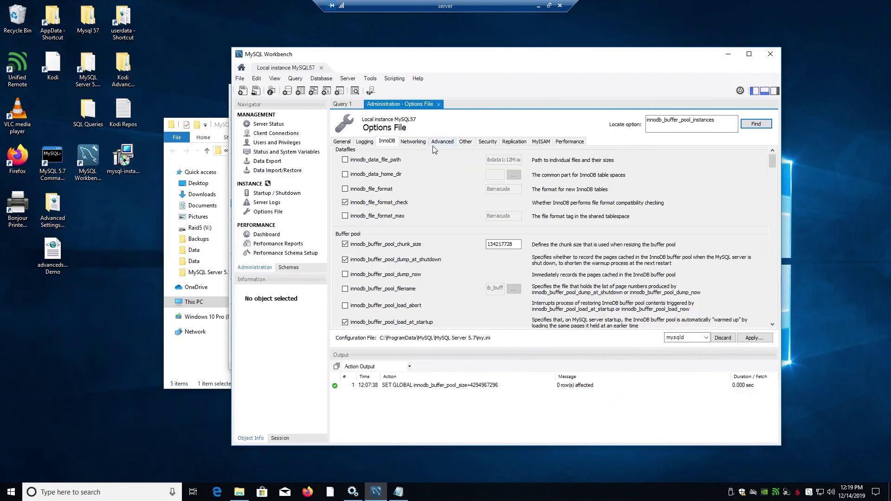
{"action": "left_click", "coordinate": [413, 142]}
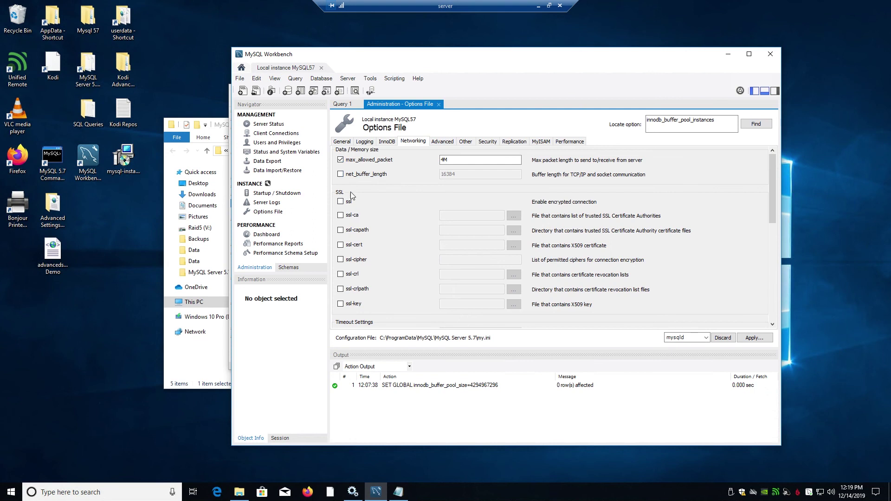
{"action": "scroll", "coordinate": [376, 224], "scroll_direction": "down", "scroll_amount": 3}
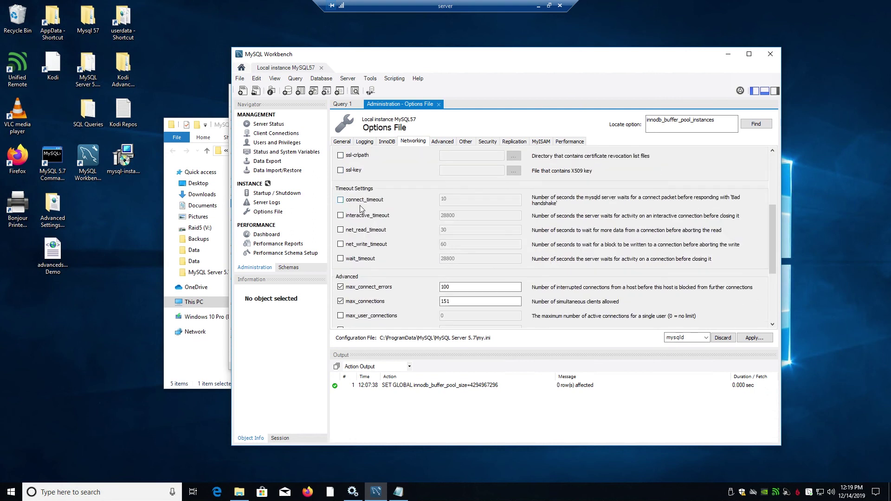
{"action": "scroll", "coordinate": [390, 240], "scroll_direction": "down", "scroll_amount": 1}
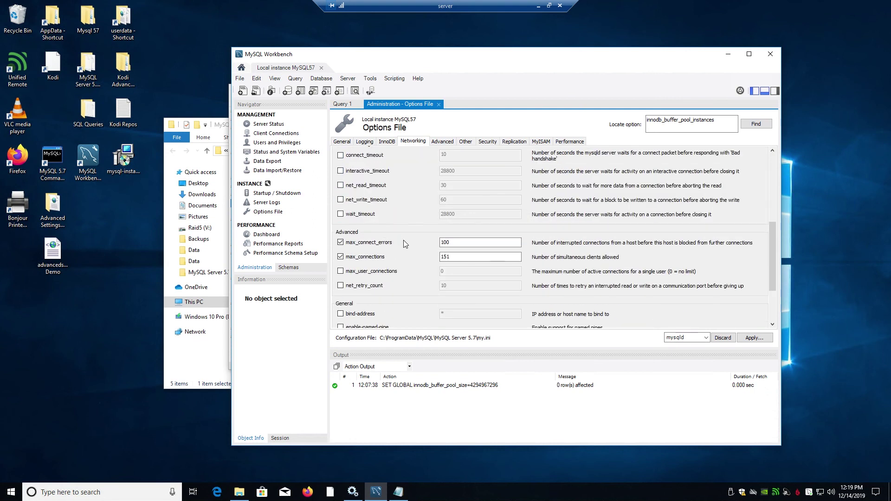
{"action": "left_click", "coordinate": [453, 256]}
{"action": "double_click", "coordinate": [452, 257]}
{"action": "type", "text": "350"}
Step: Apply the max_connections change to my.ini, confirming the preview
{"action": "left_click", "coordinate": [754, 338]}
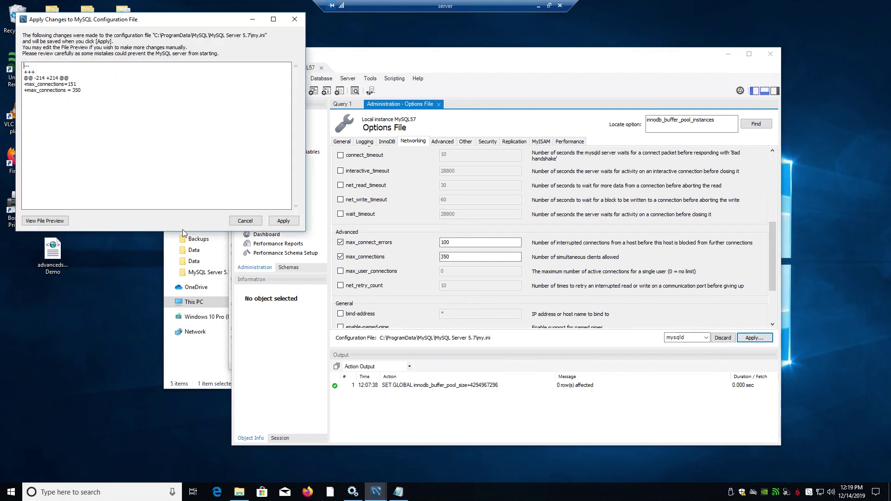
{"action": "left_click", "coordinate": [295, 221]}
{"action": "left_click", "coordinate": [425, 249]}
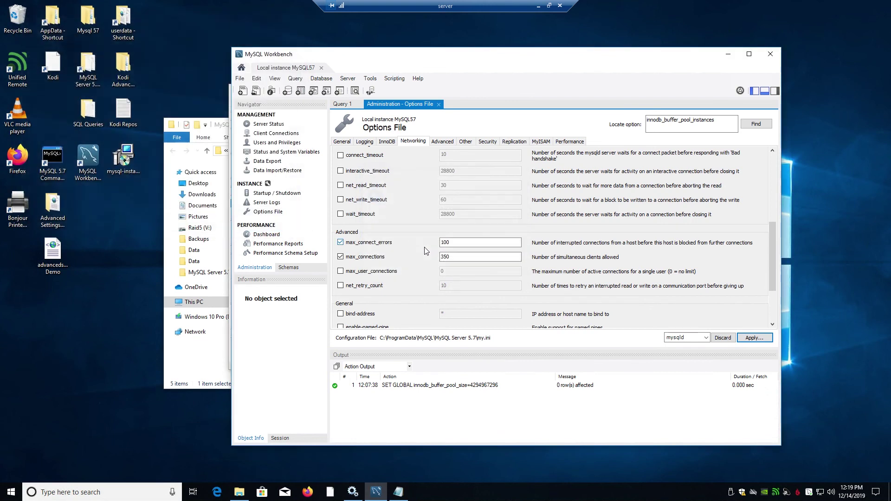
{"action": "scroll", "coordinate": [428, 292], "scroll_direction": "down", "scroll_amount": 3}
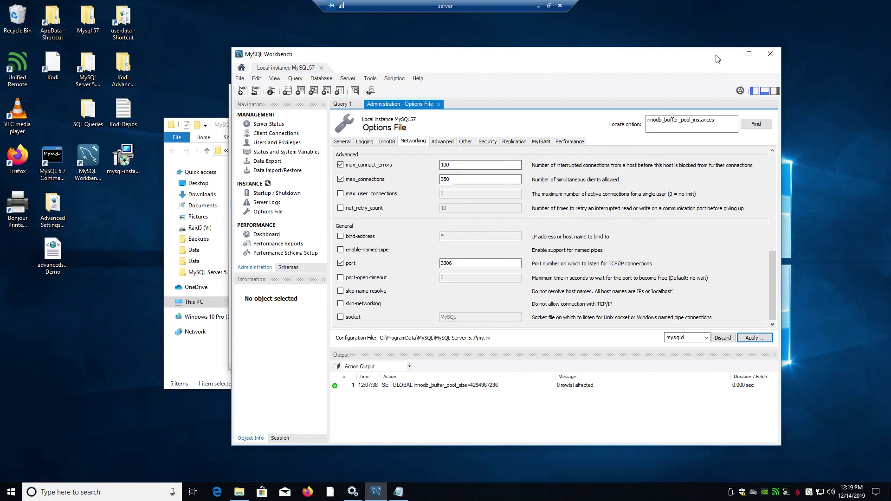
{"action": "left_click", "coordinate": [541, 142]}
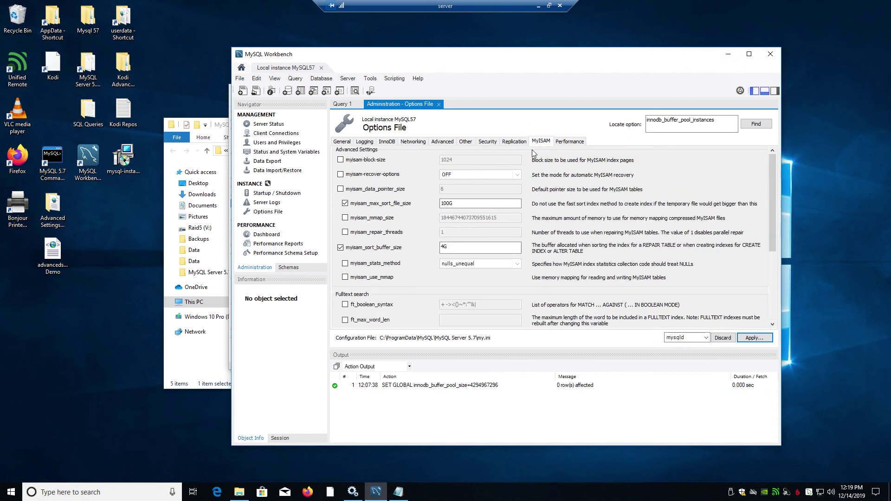
Step: On the MyISAM tab, change key_buffer_size from 8M to 48M and apply it to my.ini
{"action": "scroll", "coordinate": [392, 297], "scroll_direction": "down", "scroll_amount": 5}
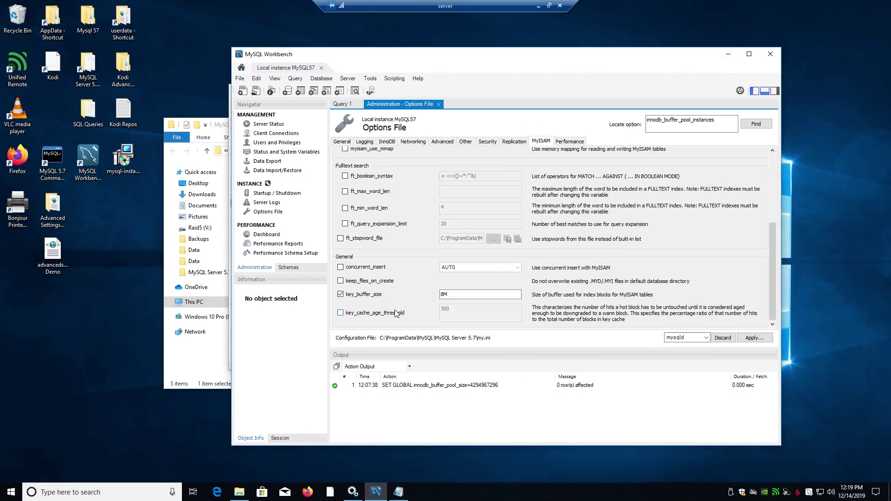
{"action": "left_click", "coordinate": [443, 296]}
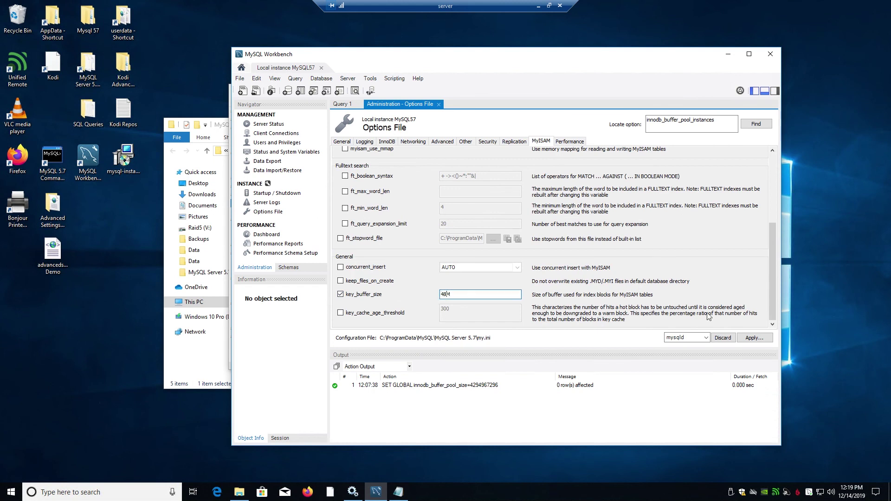
{"action": "left_click", "coordinate": [747, 338]}
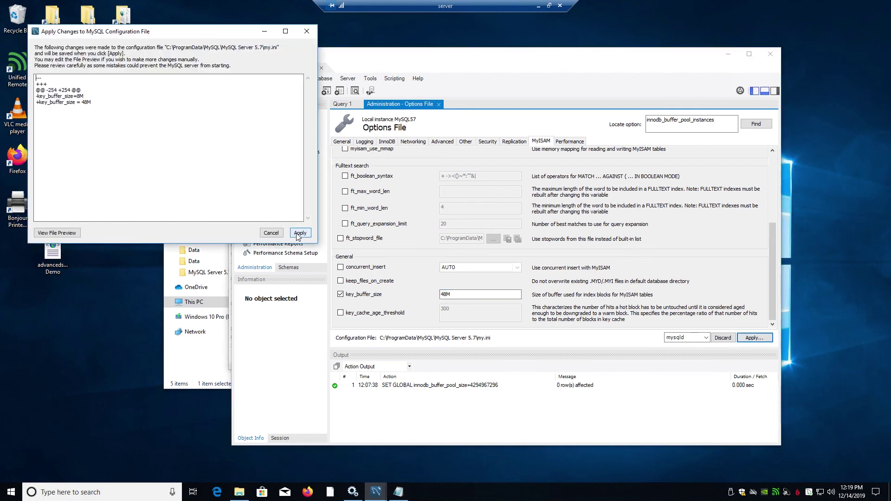
{"action": "left_click", "coordinate": [300, 233]}
{"action": "left_click", "coordinate": [407, 248]}
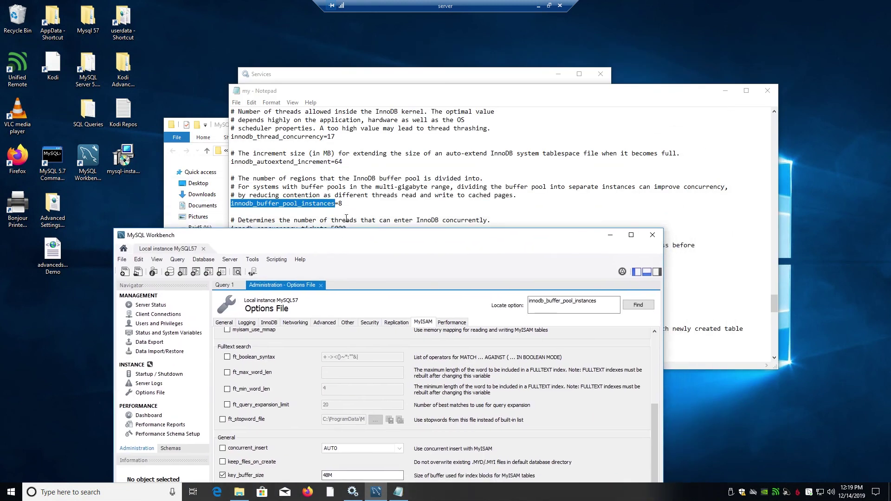
Step: Restart the MySQL57 service from the Services list
{"action": "left_click", "coordinate": [387, 78]}
{"action": "right_click", "coordinate": [420, 239]}
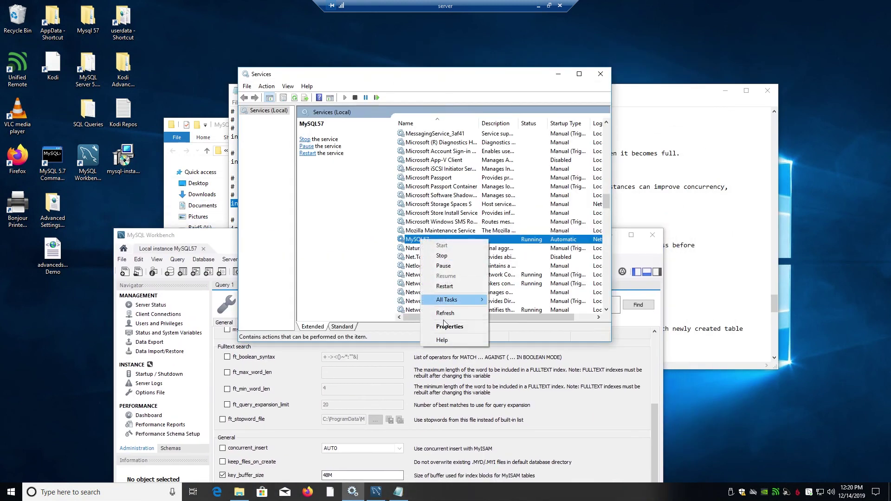
{"action": "left_click", "coordinate": [452, 287]}
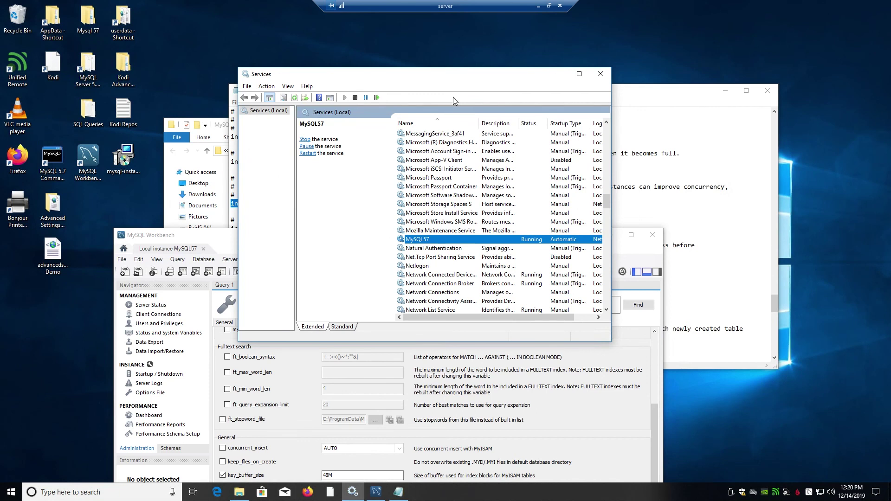
Step: Close Services and move the Workbench window fully back on screen
{"action": "left_click", "coordinate": [601, 74]}
{"action": "left_click", "coordinate": [388, 244]}
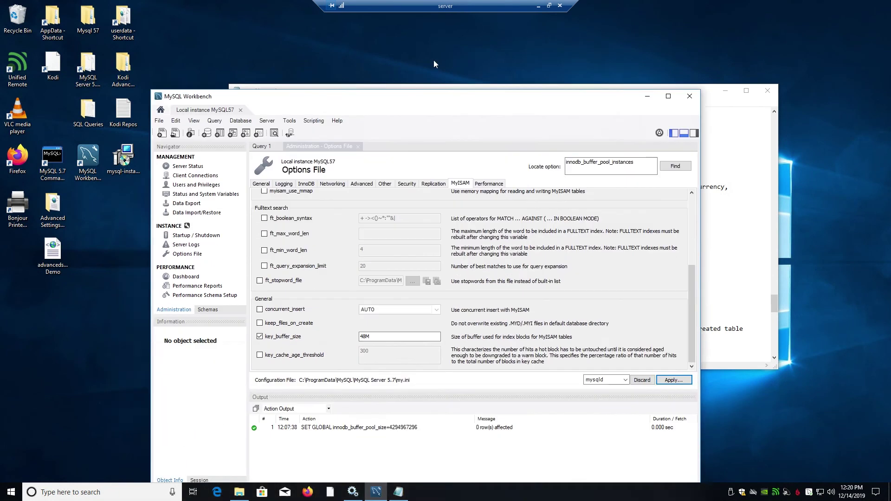
{"action": "left_click_drag", "start_coordinate": [393, 236], "coordinate": [435, 60]}
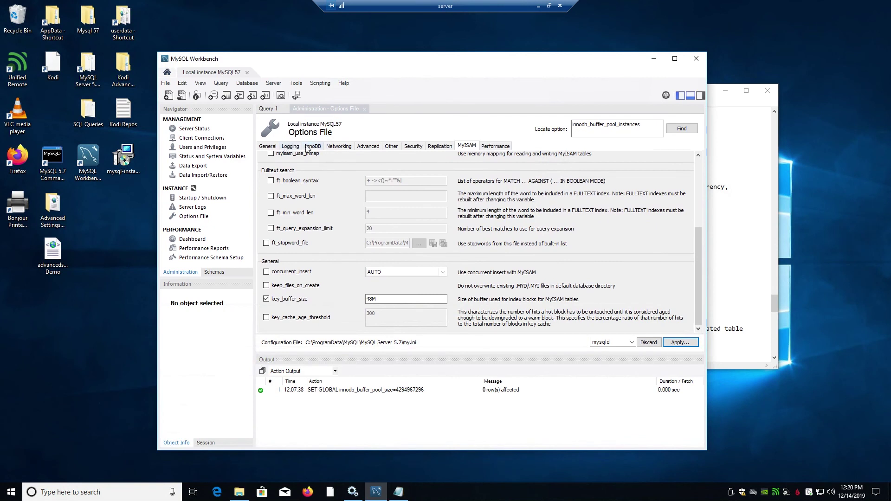
Step: Review the saved InnoDB options, including the innodb_buffer_pool_size value
{"action": "left_click", "coordinate": [307, 146]}
{"action": "scroll", "coordinate": [387, 258], "scroll_direction": "down", "scroll_amount": 3}
{"action": "left_click", "coordinate": [266, 269]}
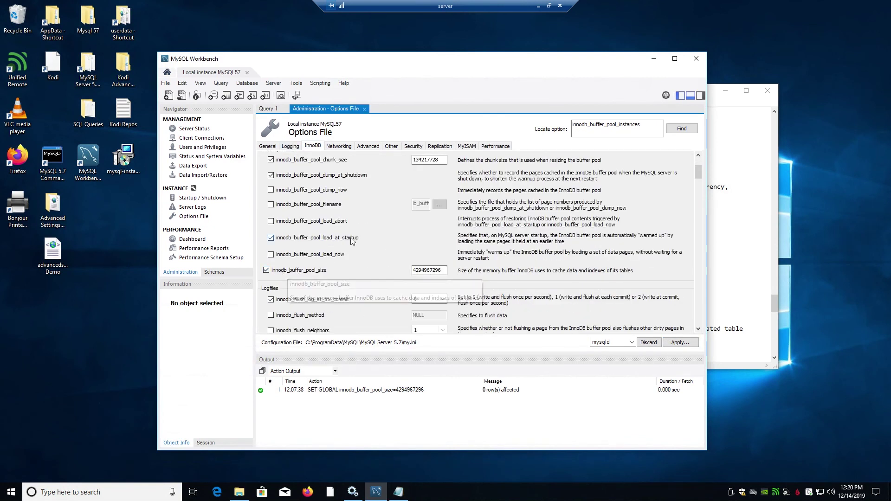
{"action": "scroll", "coordinate": [349, 238], "scroll_direction": "down", "scroll_amount": 8}
{"action": "scroll", "coordinate": [348, 237], "scroll_direction": "down", "scroll_amount": 1}
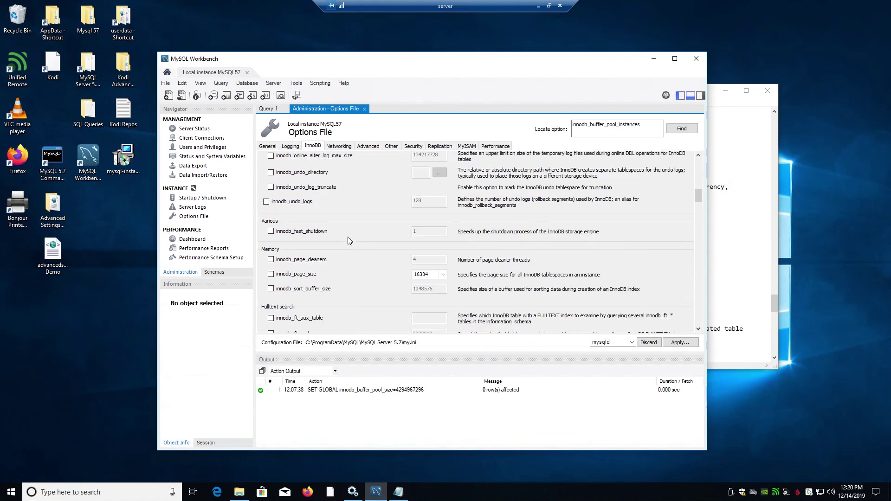
{"action": "scroll", "coordinate": [347, 237], "scroll_direction": "up", "scroll_amount": 3}
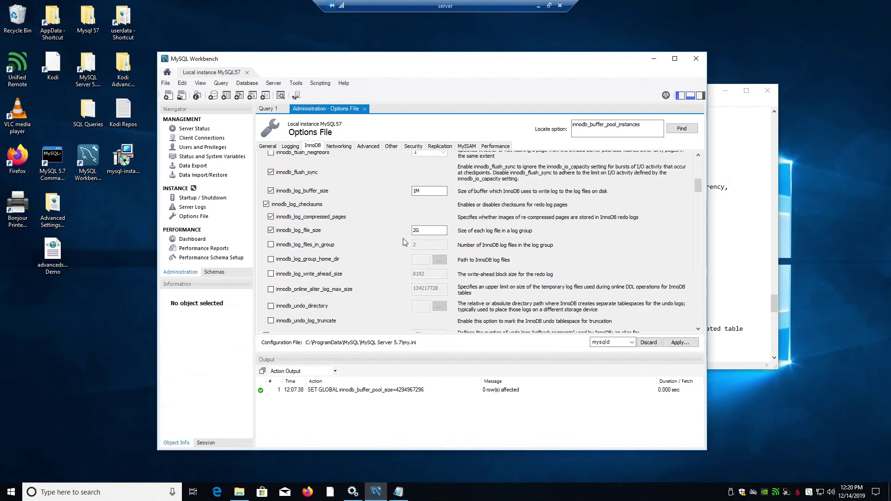
Step: Recheck the Networking and General options, then close server Workbench and minimise the remote desktop
{"action": "left_click", "coordinate": [339, 146]}
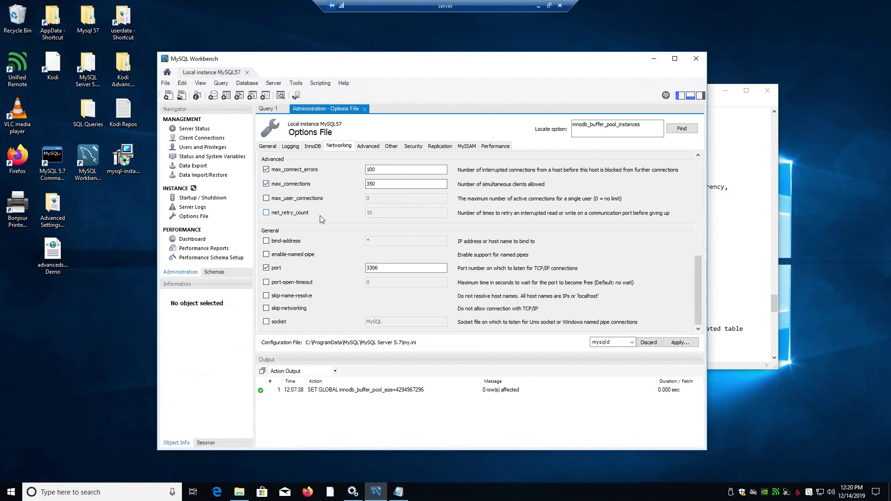
{"action": "scroll", "coordinate": [328, 225], "scroll_direction": "up", "scroll_amount": 5}
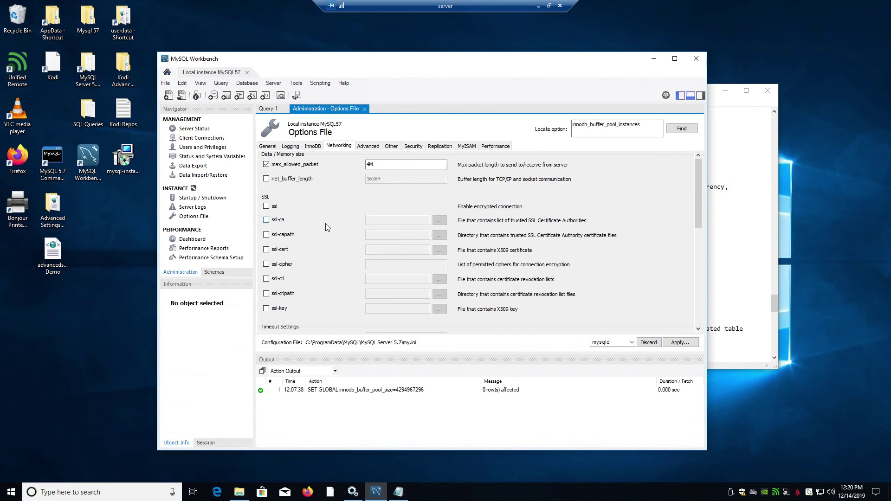
{"action": "left_click", "coordinate": [268, 147]}
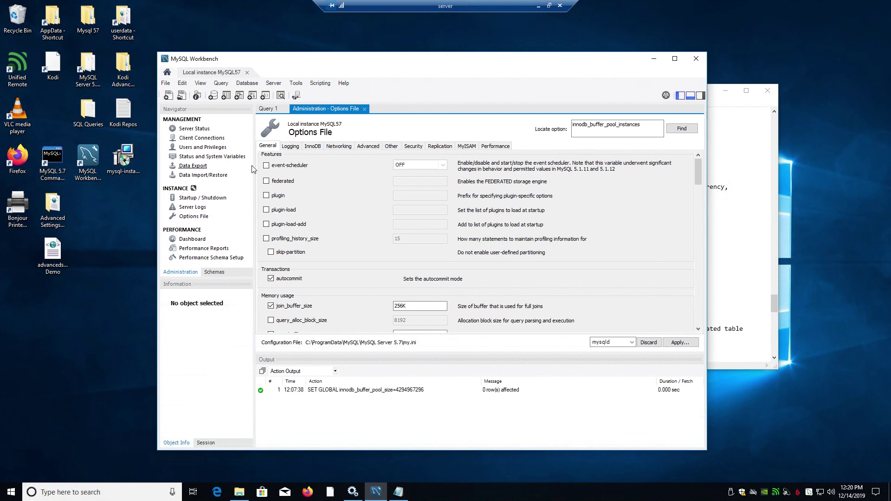
{"action": "left_click", "coordinate": [696, 59]}
{"action": "left_click", "coordinate": [539, 6]}
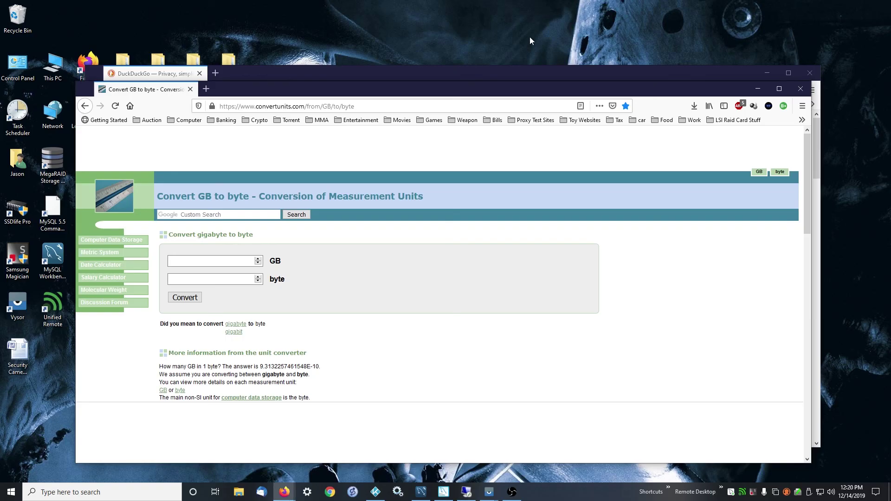
Step: In local Workbench, check the dashboard's InnoDB Buffer Pool usage of about 40%
{"action": "left_click", "coordinate": [421, 492]}
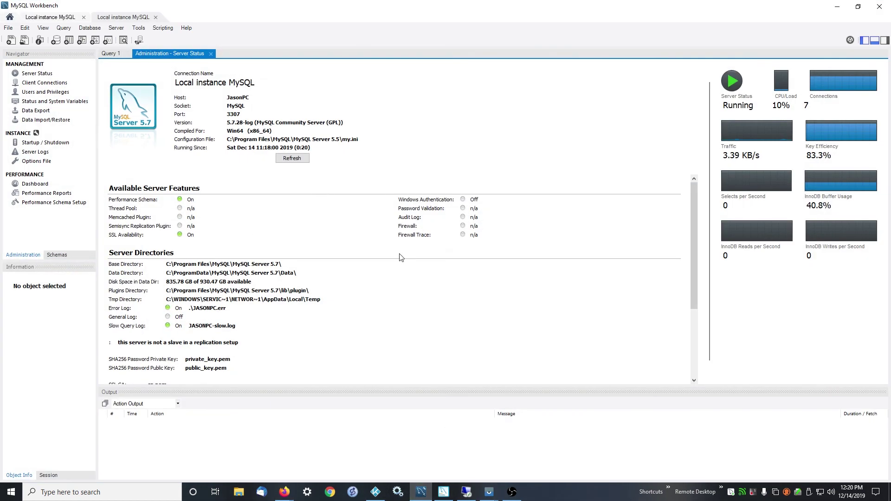
{"action": "left_click", "coordinate": [35, 183]}
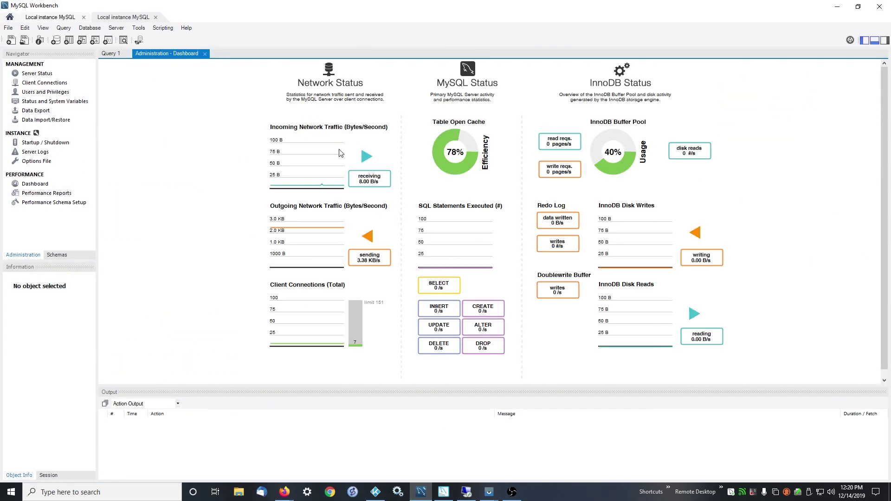
{"action": "mouse_move", "coordinate": [619, 149]}
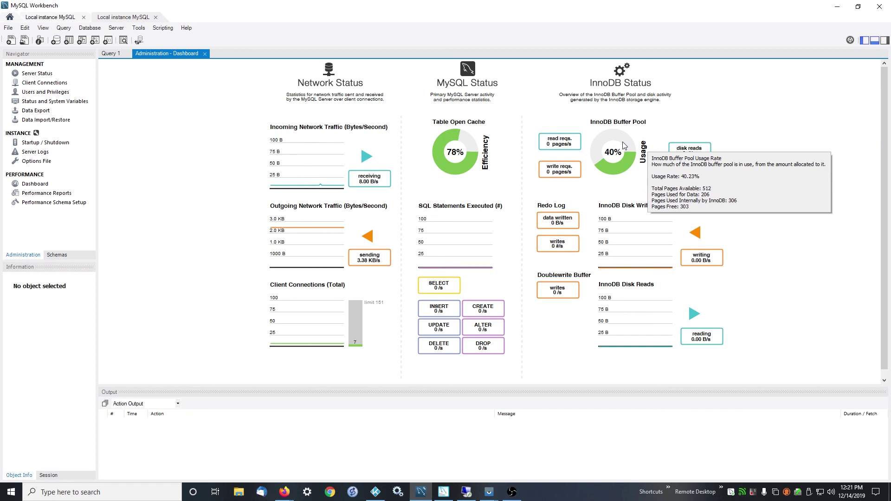
Step: Minimise Workbench and close the unit converter and the other Firefox window
{"action": "double_click", "coordinate": [318, 8]}
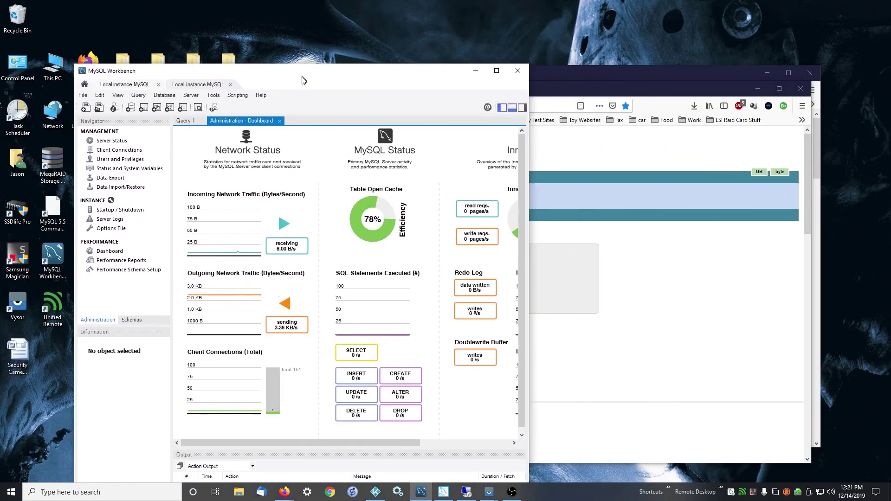
{"action": "left_click", "coordinate": [474, 72]}
{"action": "mouse_move", "coordinate": [248, 79]}
{"action": "left_mouse_down"}
{"action": "mouse_move", "coordinate": [233, 93]}
{"action": "mouse_move", "coordinate": [253, 93]}
{"action": "left_mouse_up"}
{"action": "left_click", "coordinate": [775, 100]}
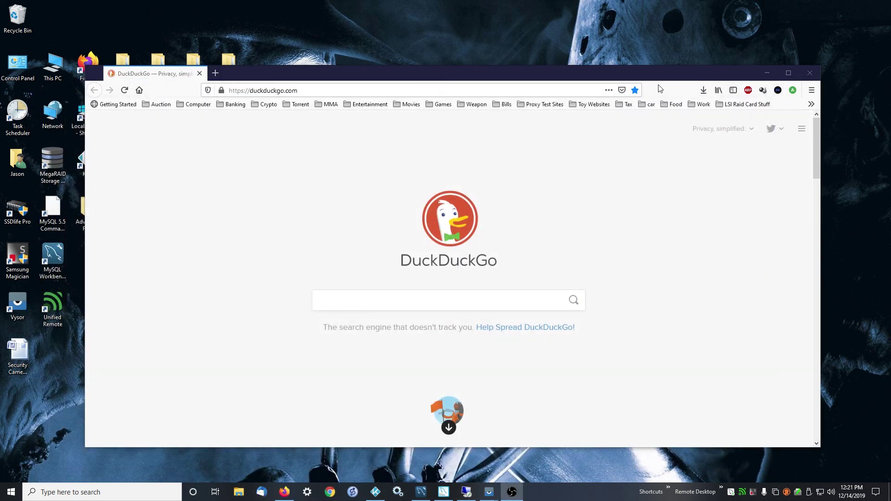
{"action": "left_click", "coordinate": [813, 75]}
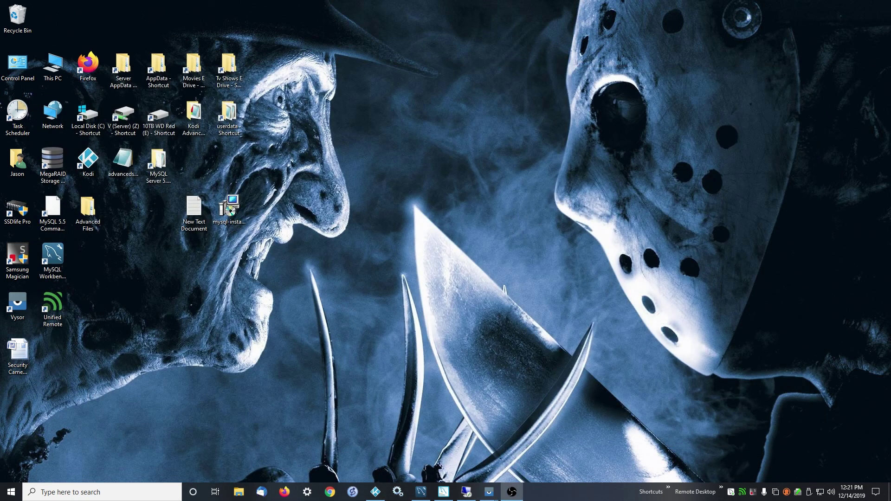